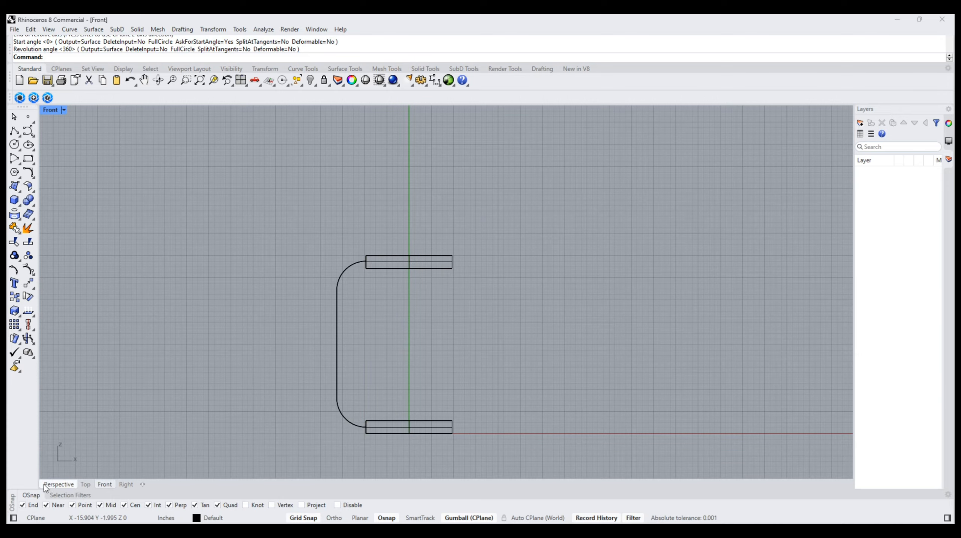
- Close the lower ring's bottom edge with a planar surface and join that surface to the ring wall
left_click(45, 485)
right_click_drag(472, 322, 492, 307)
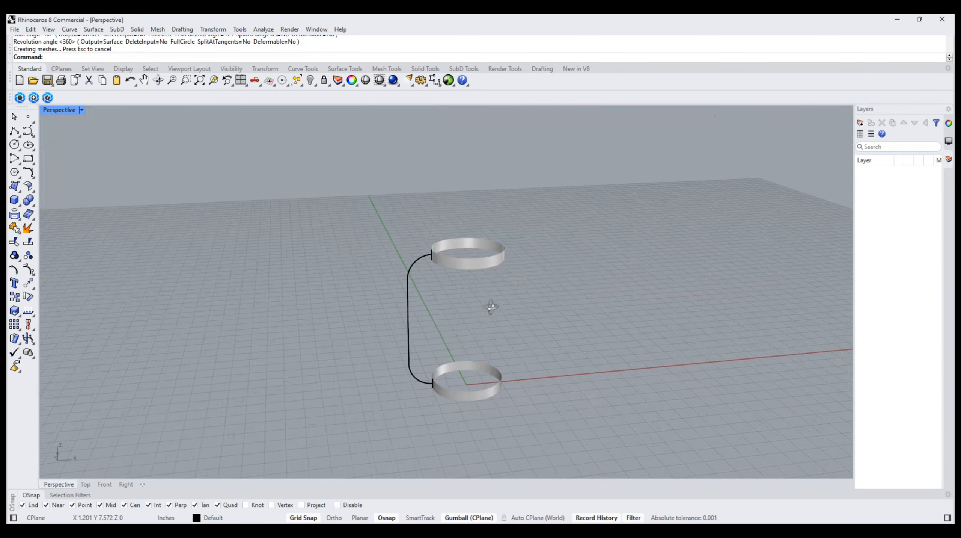
scroll(475, 375, "up", 5)
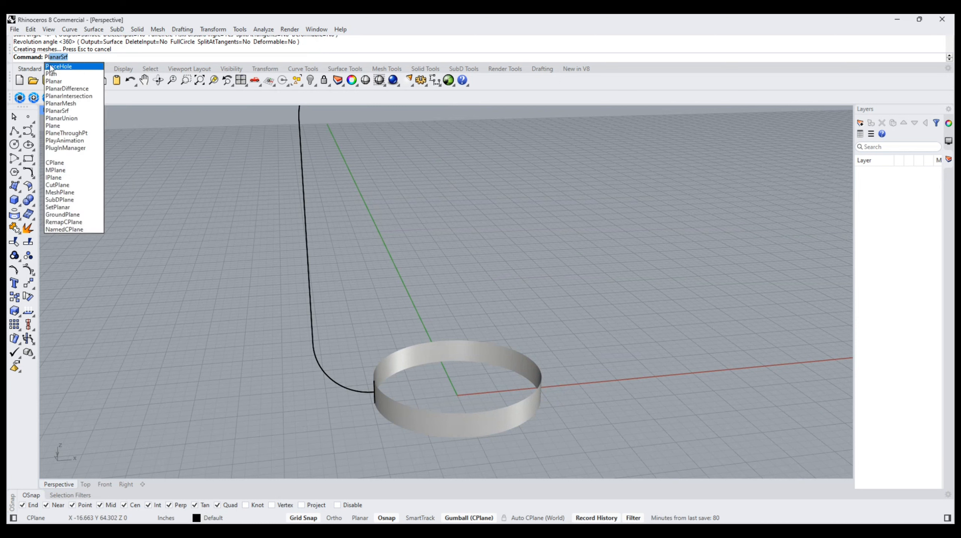
key("Return")
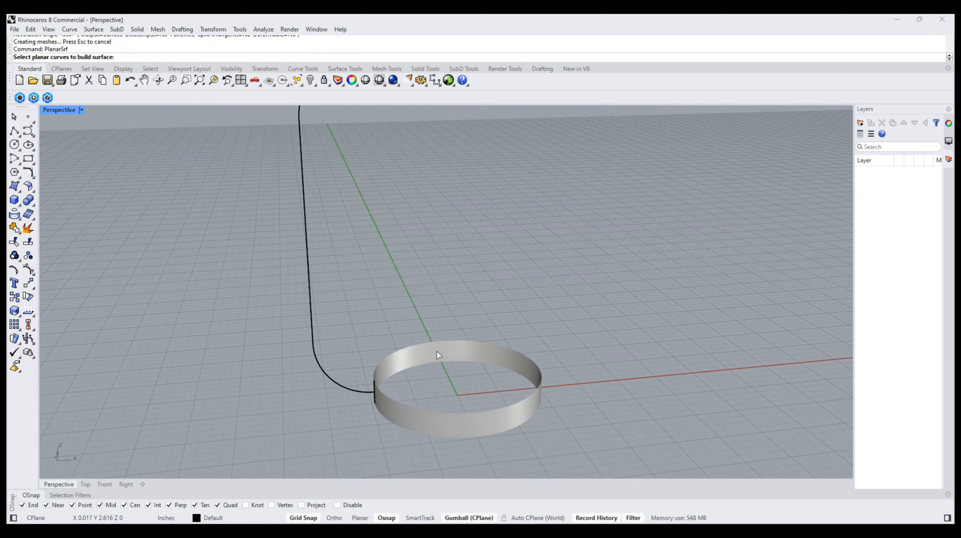
left_click(444, 362)
key("Return")
left_click(452, 366)
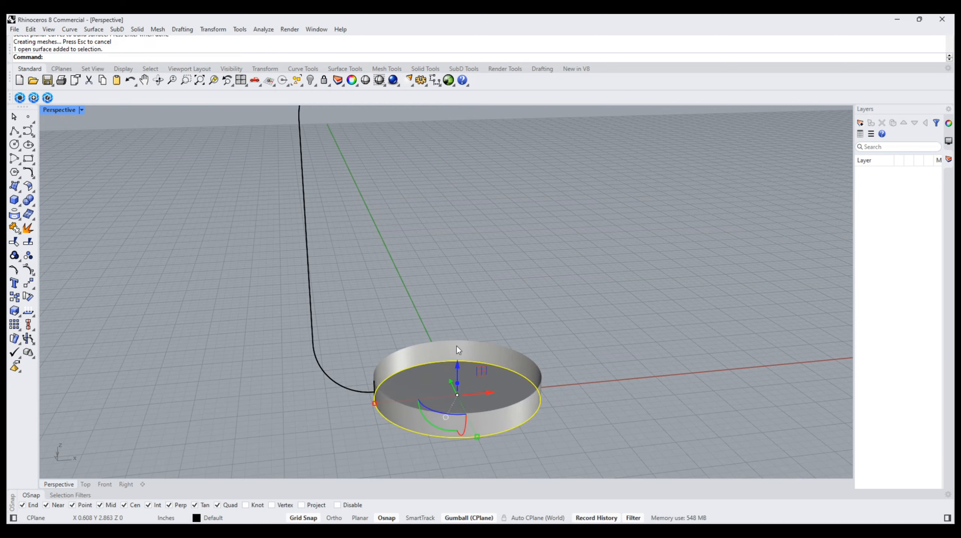
left_click(14, 228)
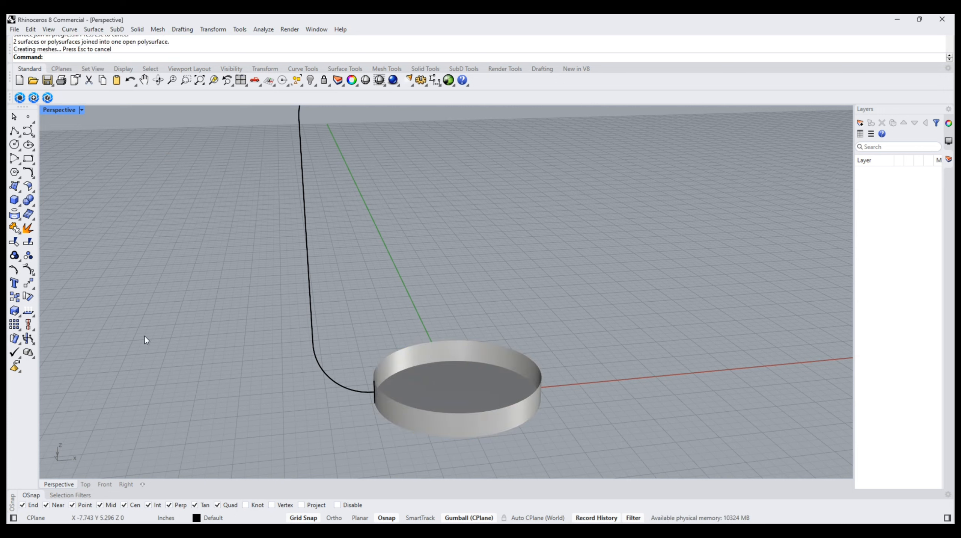
- Offset the joined lower tray inward as a solid with a distance of 0.0787402 inches, deleting the input
left_click(474, 376)
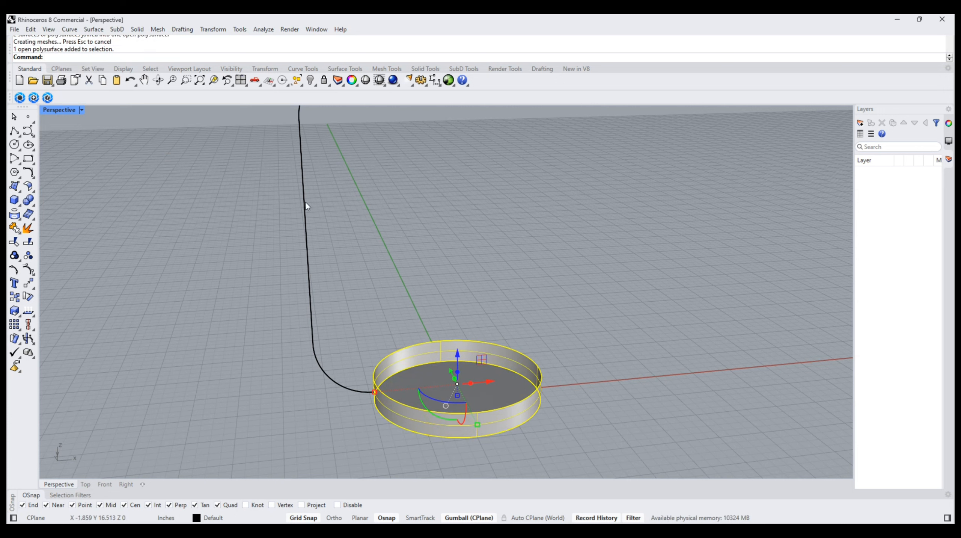
left_click(137, 29)
left_click(154, 276)
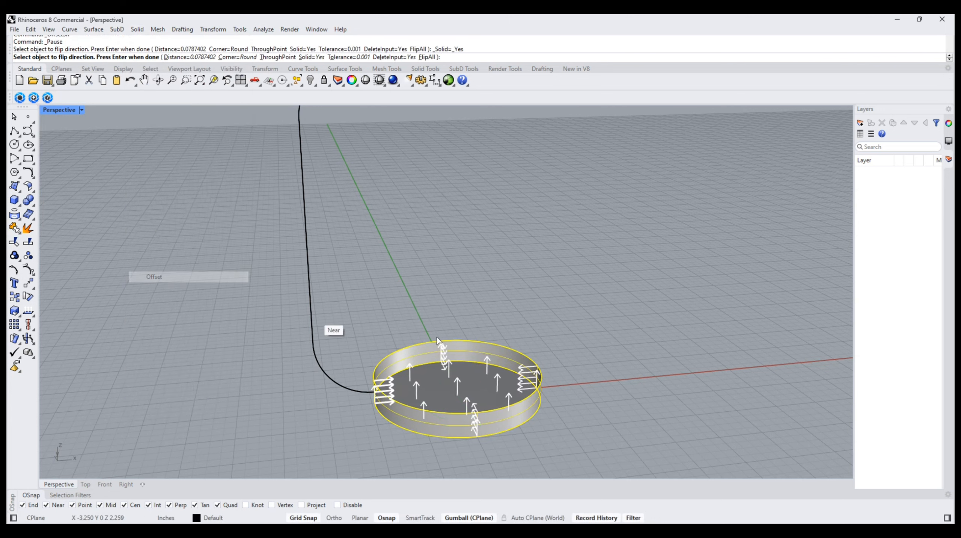
key("Return")
left_click(591, 346)
- Offset the upper ring inward as a solid with a distance of 0.0787402 inches, deleting the input
scroll(591, 346, "down", 8)
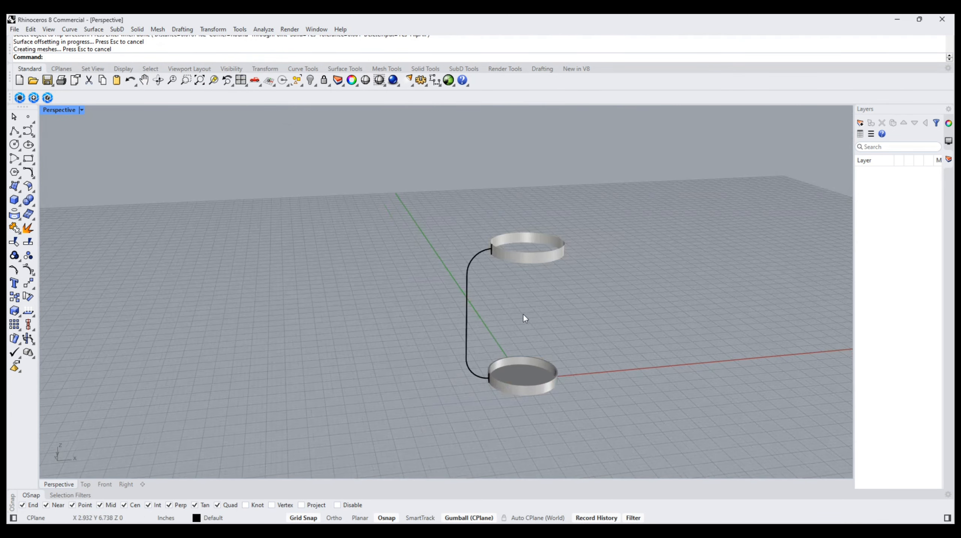
right_click_drag(523, 314, 471, 350, "shift")
scroll(524, 331, "up", 8)
left_click(525, 321)
key("Return")
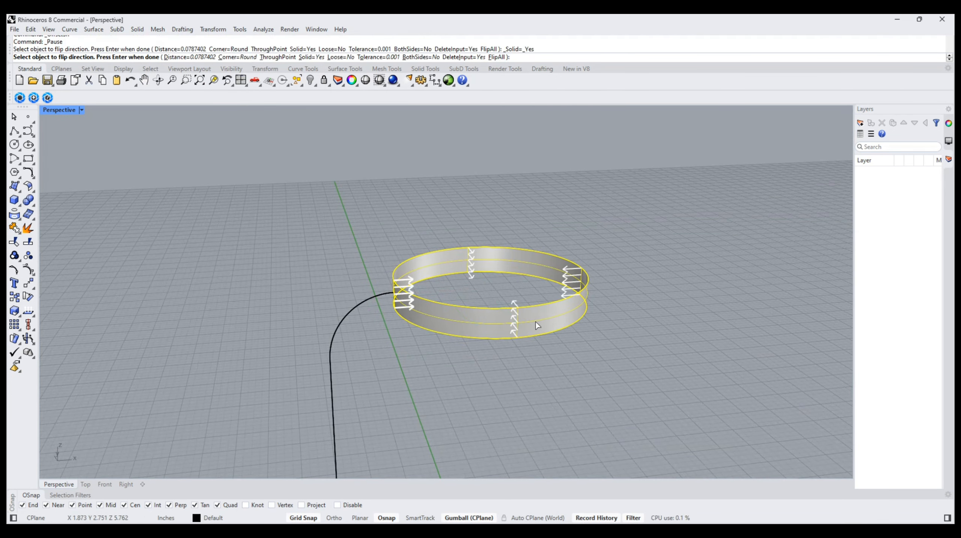
key("Return")
left_click(552, 376)
- Polar array the side rib curve around the origin with 16 items over 360 degrees
right_click_drag(427, 403, 426, 192, "shift")
left_click(337, 279)
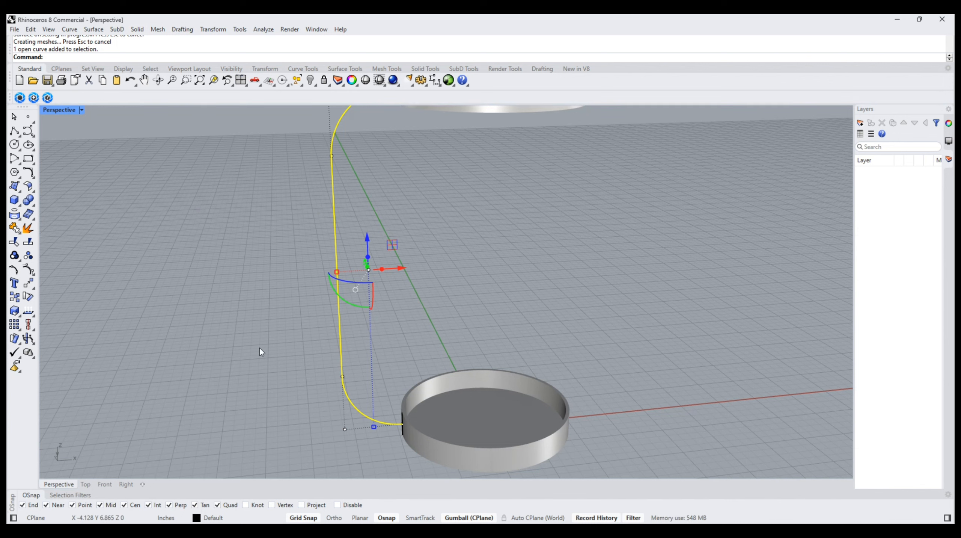
left_click(18, 330)
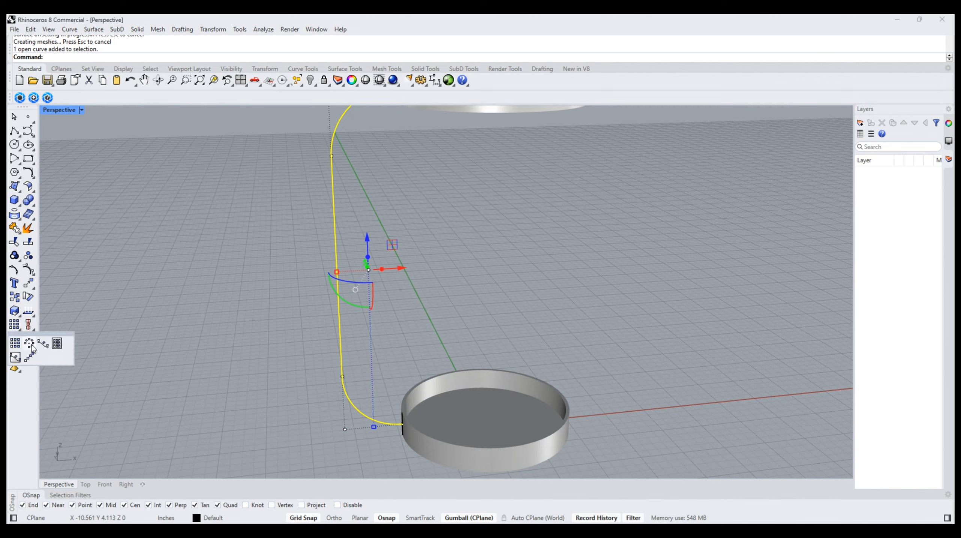
left_click(29, 343)
type("0")
key("Return")
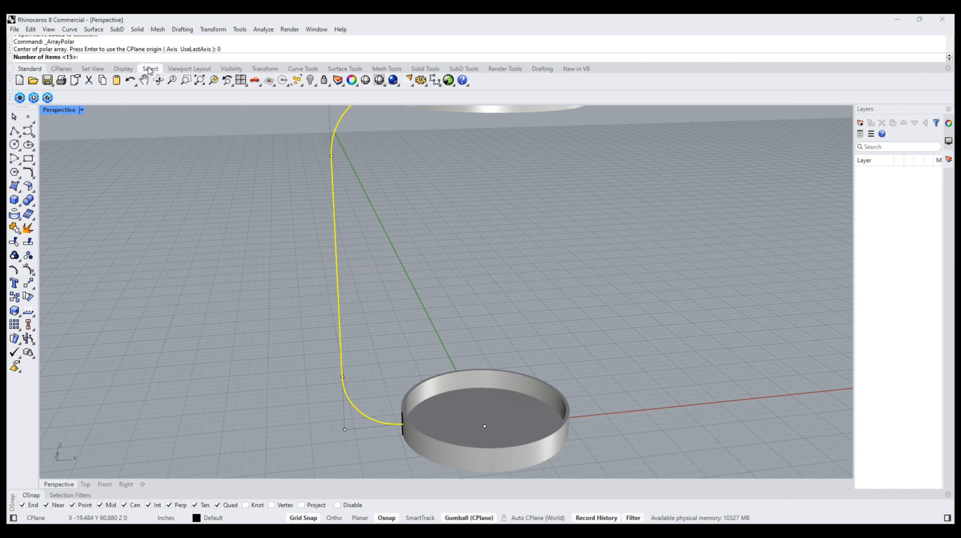
key("Return")
key("Return")
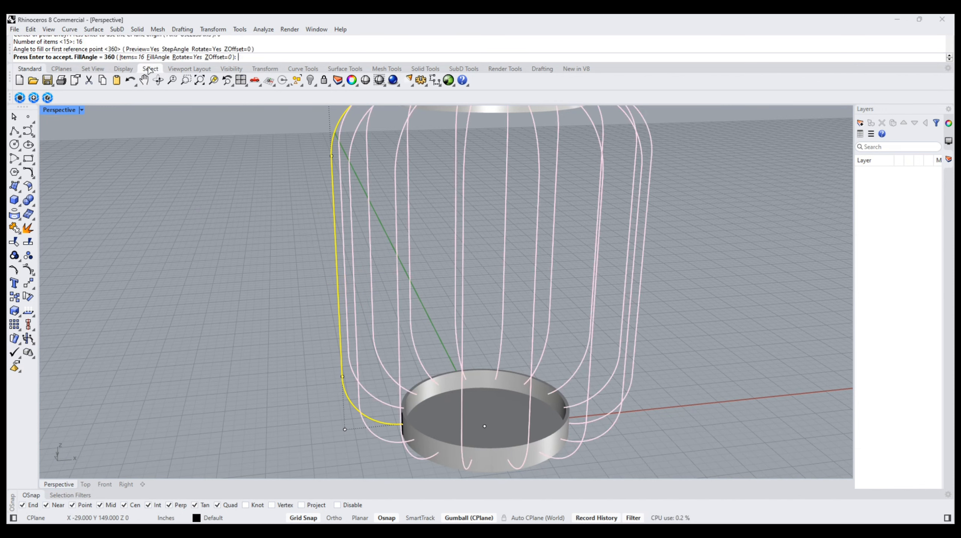
key("Return")
left_click(218, 229)
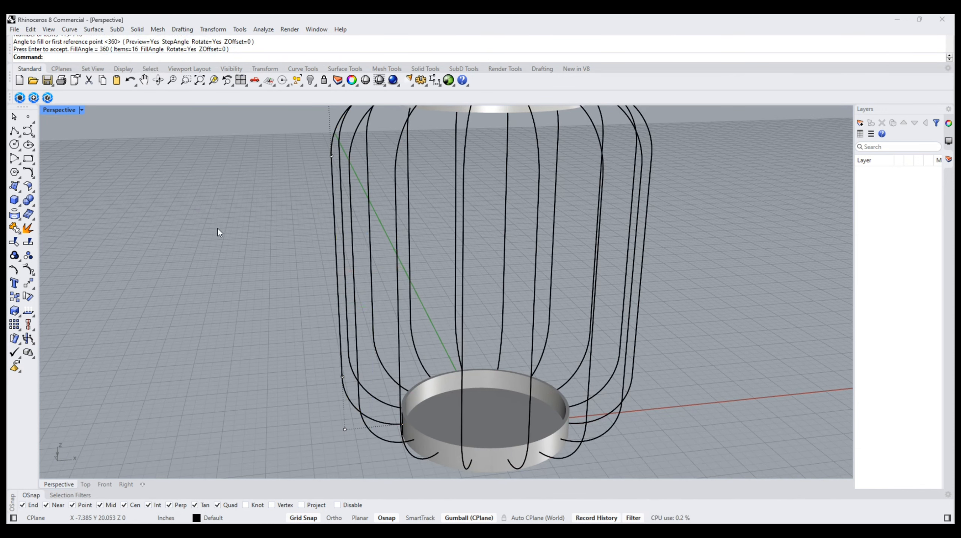
- Draw a three-point circle through the rib curves where their upper bends meet the straight sections
right_click_drag(217, 228, 326, 316)
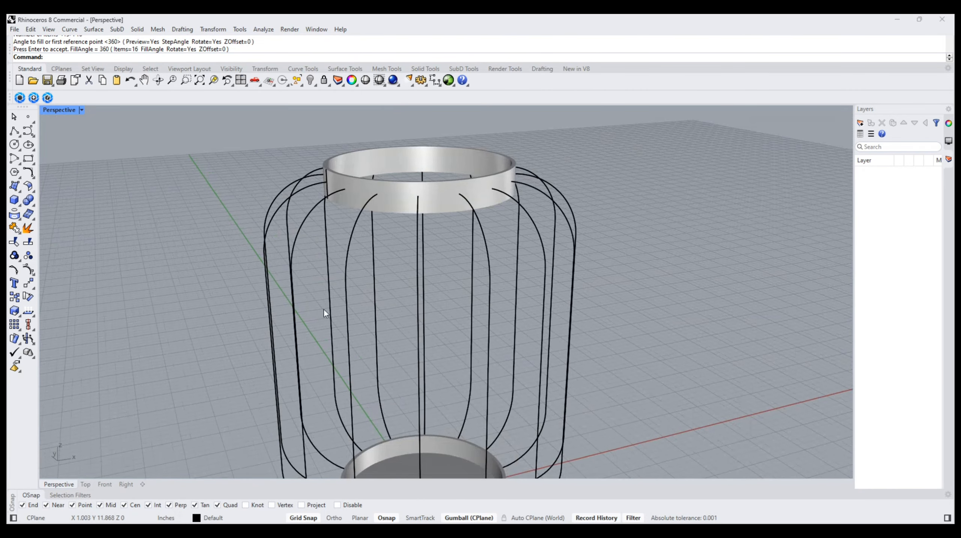
left_click(18, 149)
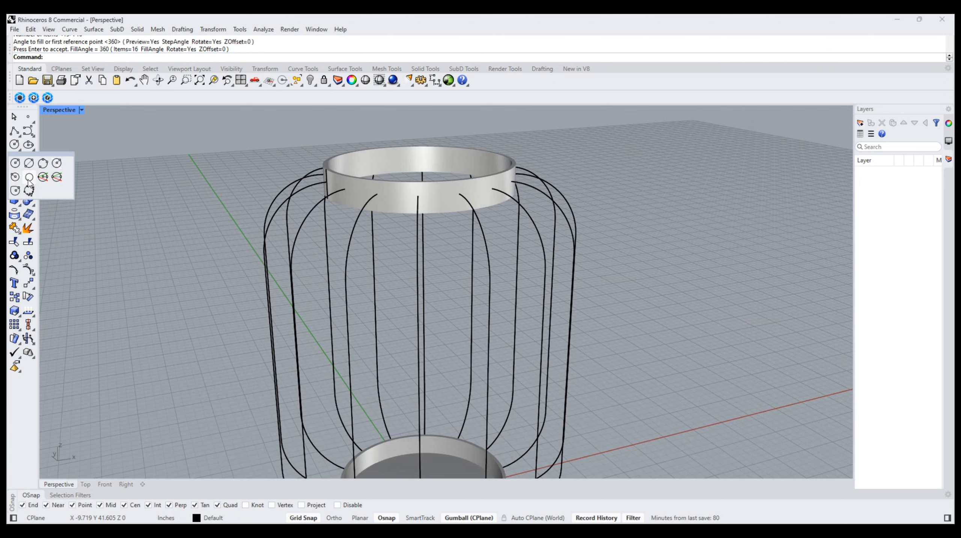
left_click(42, 166)
right_click_drag(117, 206, 216, 248)
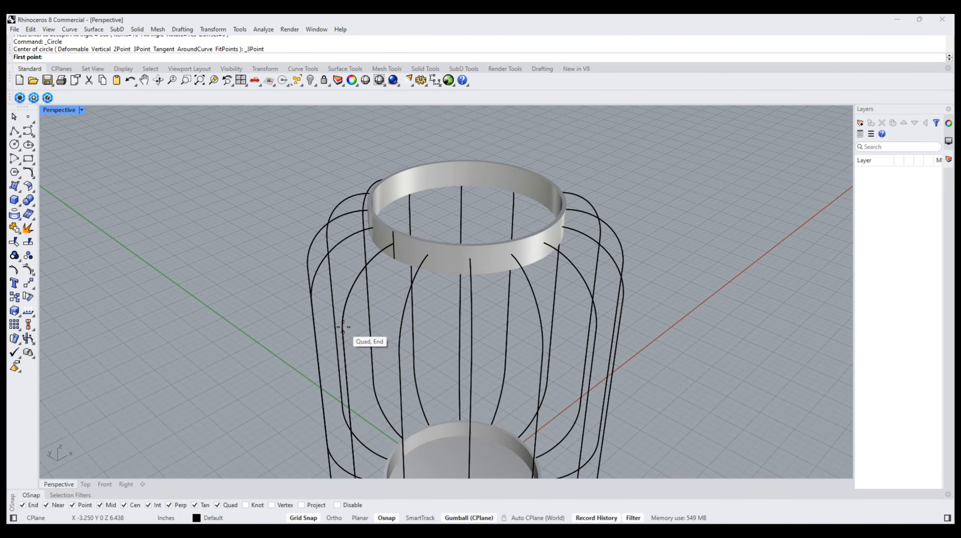
left_click(343, 326)
right_click_drag(343, 326, 534, 286)
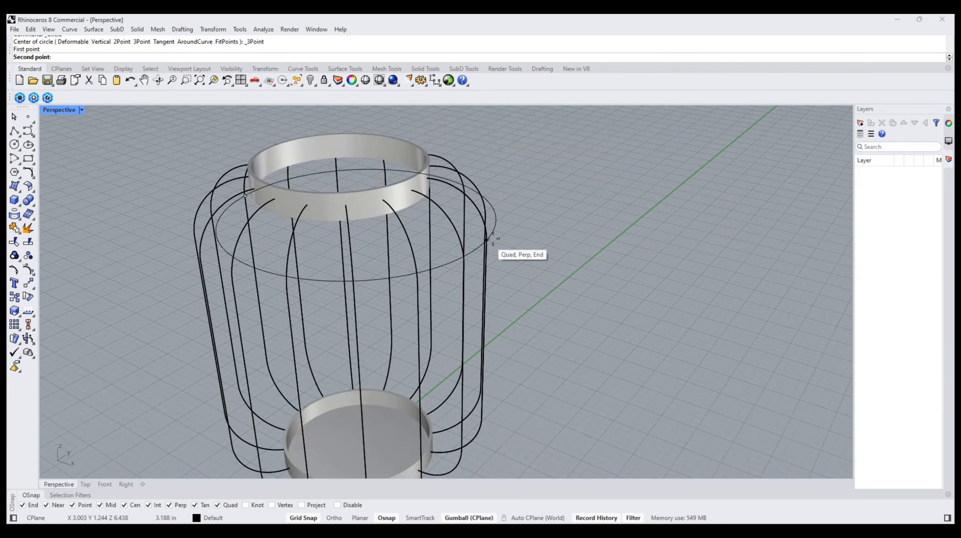
right_click_drag(487, 238, 467, 228)
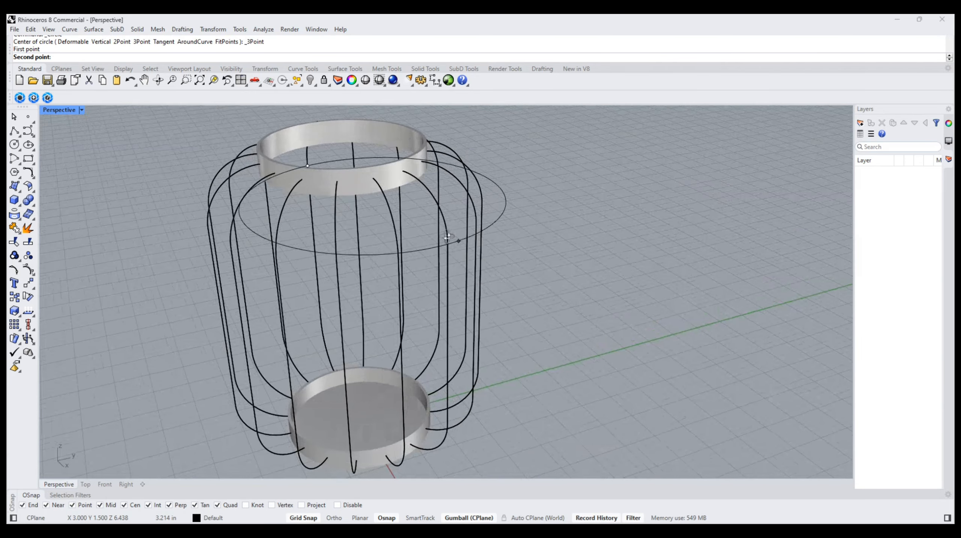
left_click(478, 225)
right_click_drag(353, 279, 342, 299)
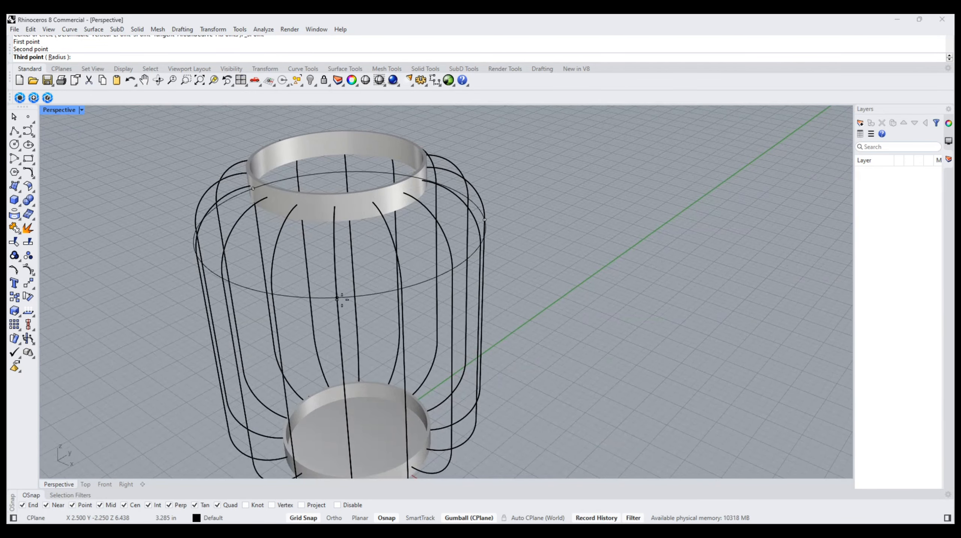
left_click(337, 298)
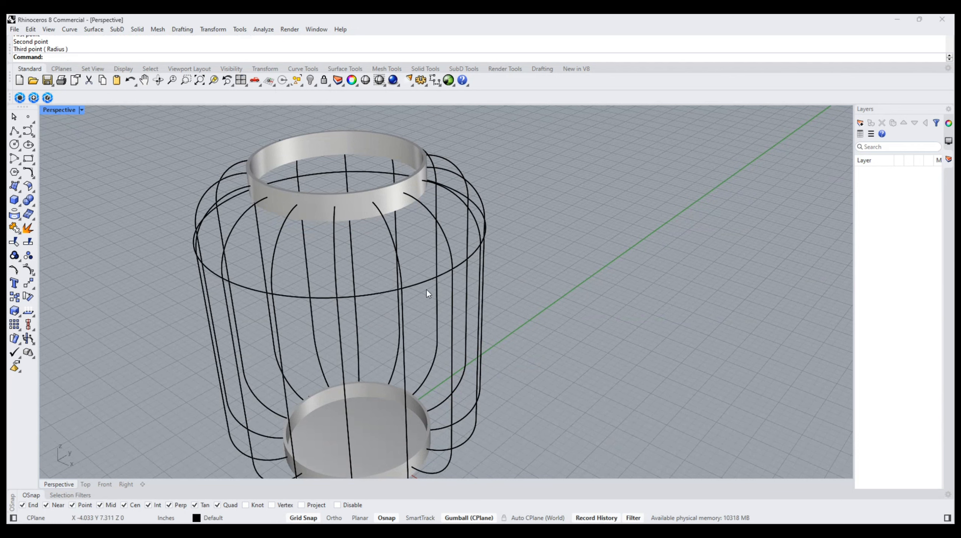
- Mirror the upper circle downward across a horizontal plane through the midpoint of the ribs, keeping the original
right_click_drag(426, 290, 384, 287)
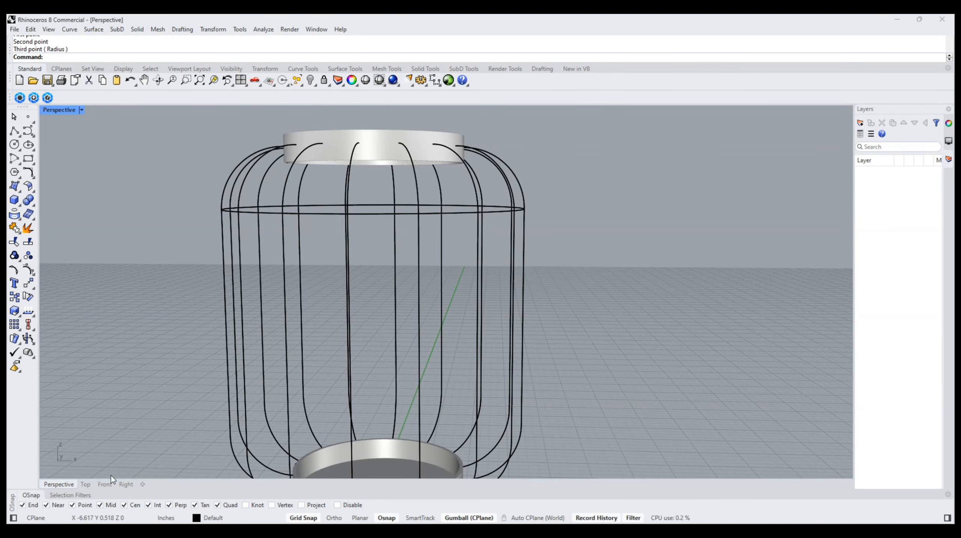
left_click(102, 482)
scroll(414, 263, "up", 3)
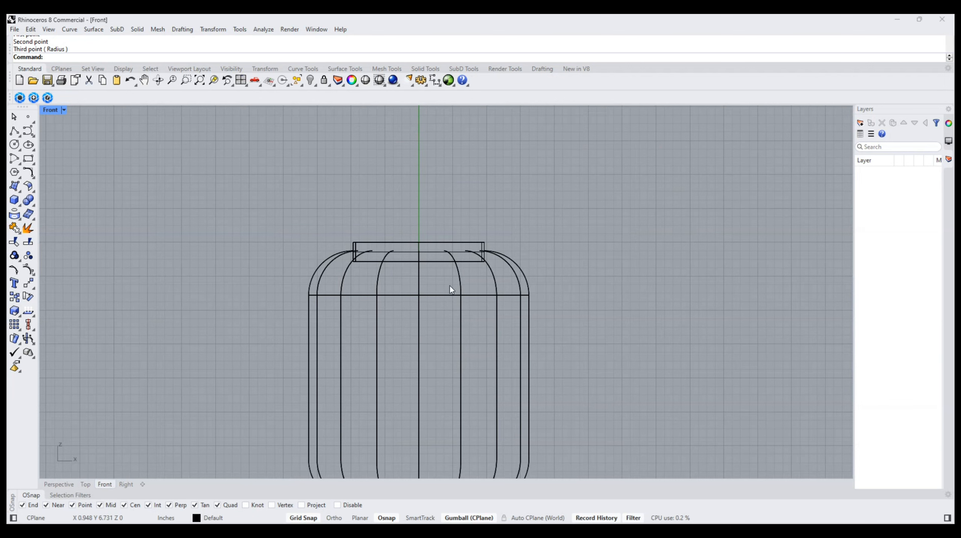
left_click(451, 292)
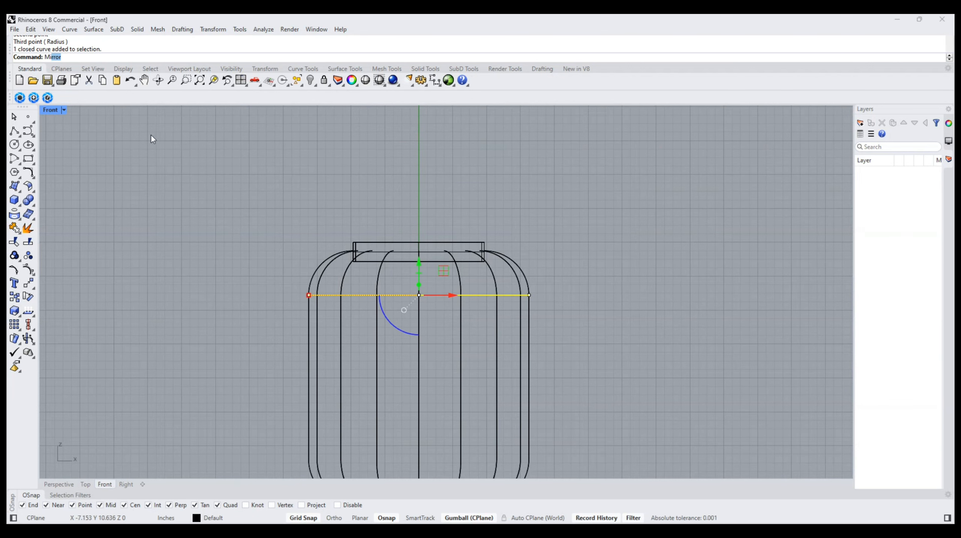
left_click(54, 94)
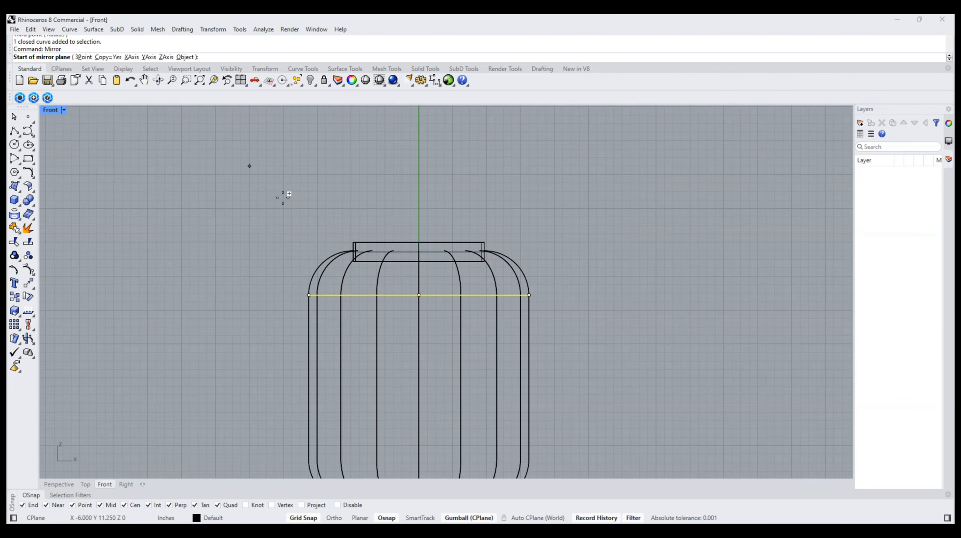
right_click_drag(562, 324, 510, 201)
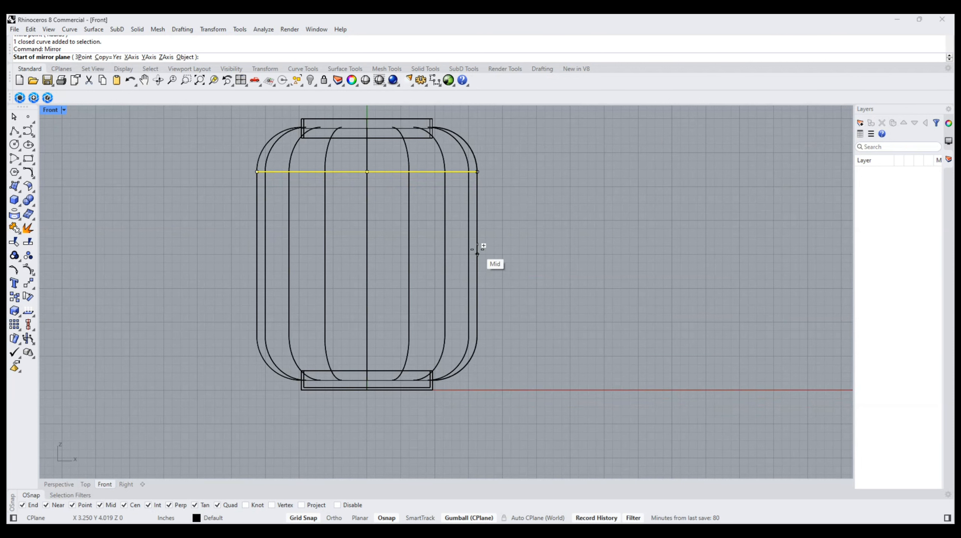
left_click(477, 253)
left_click(594, 258, "shift")
left_click(579, 305)
- Turn all the rib curves and both circles into flat-capped pipes with a 3mm diameter
right_click_drag(494, 218, 516, 230)
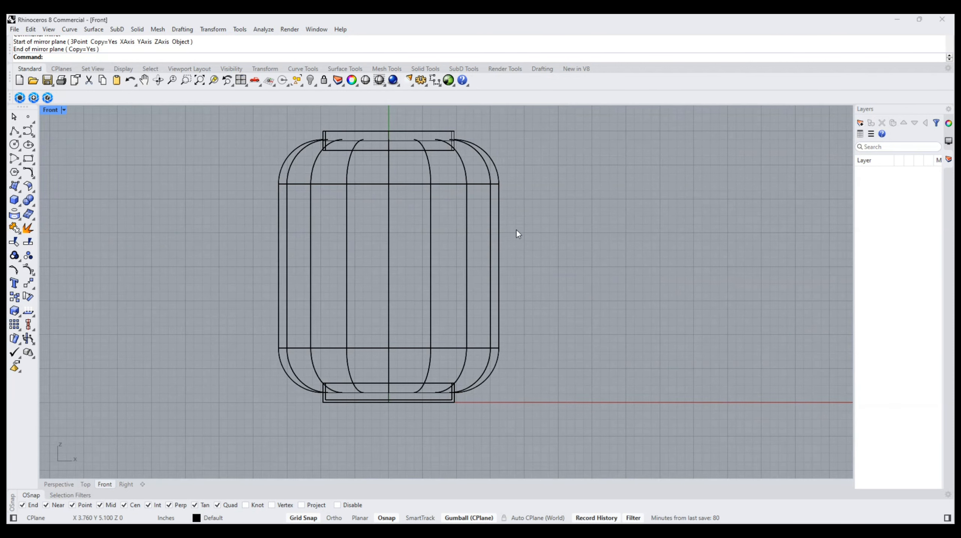
left_click_drag(527, 172, 214, 356)
left_click(57, 483)
right_click_drag(420, 286, 452, 305)
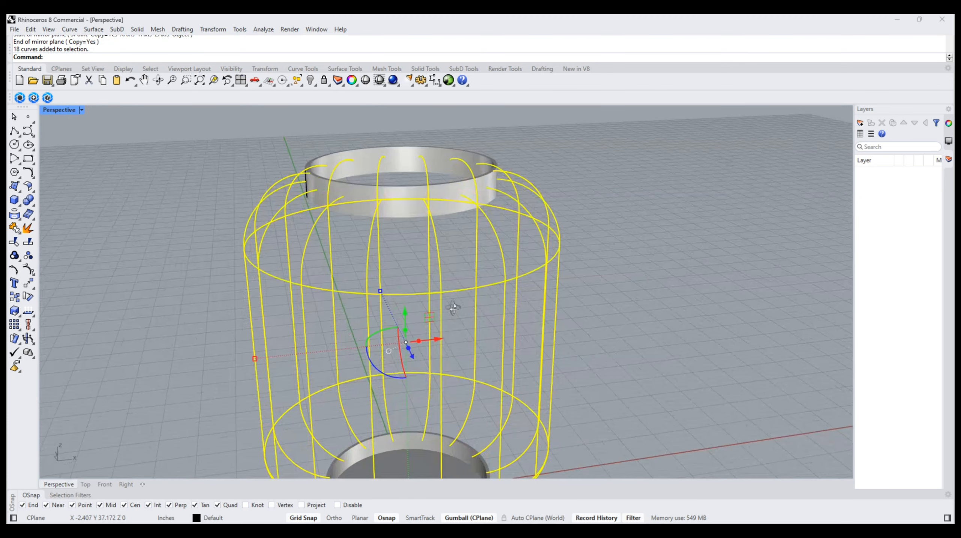
left_click(138, 29)
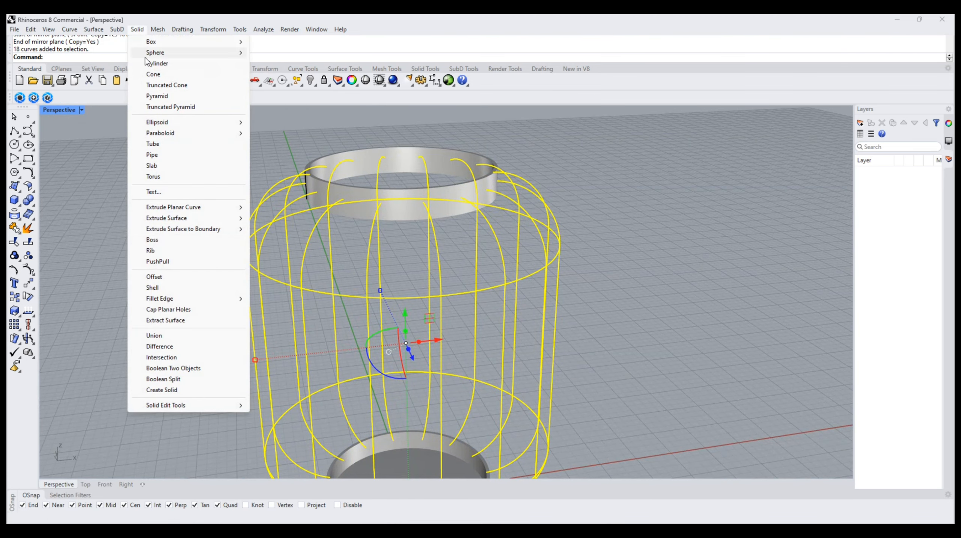
left_click(154, 158)
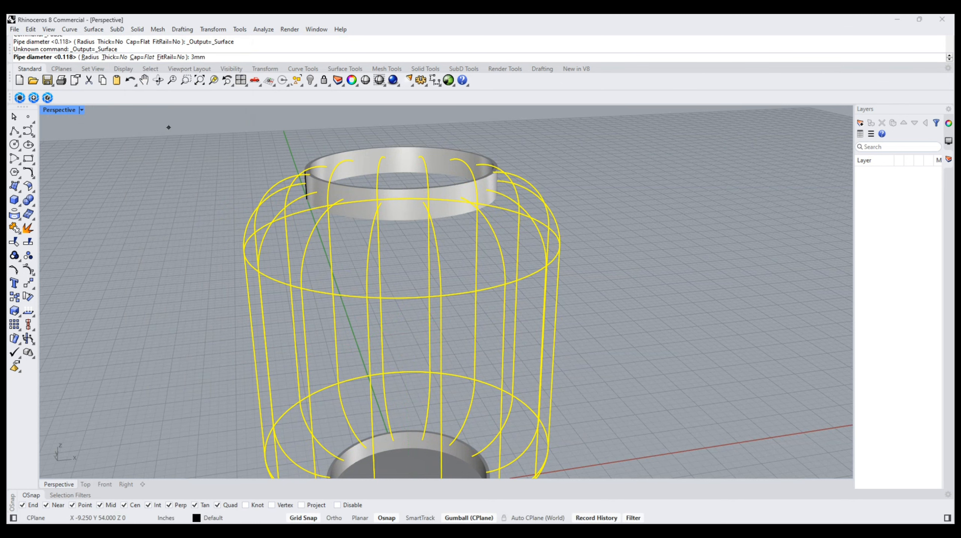
key("Return")
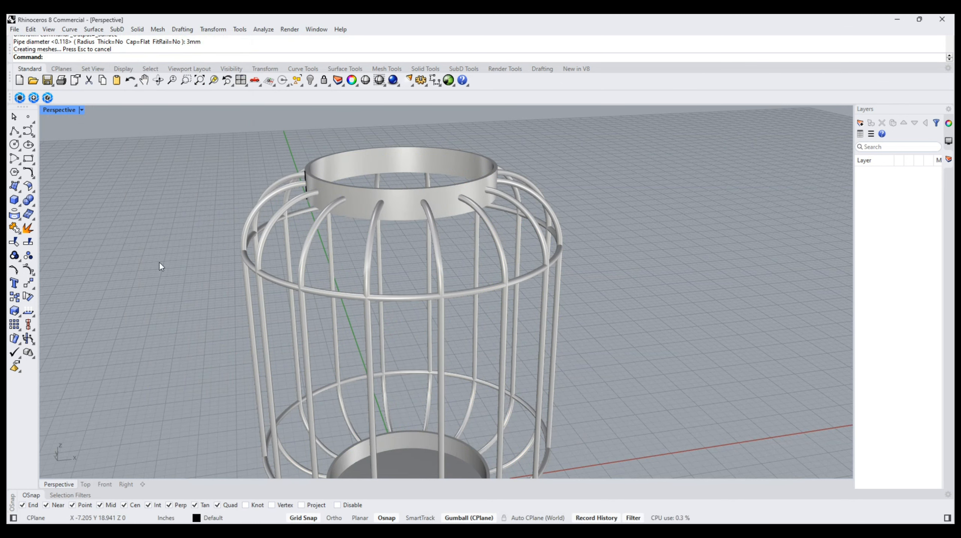
- Move the top ring slightly upward along the vertical axis relative to the rib ends
scroll(226, 252, "down", 3)
scroll(291, 217, "up", 5)
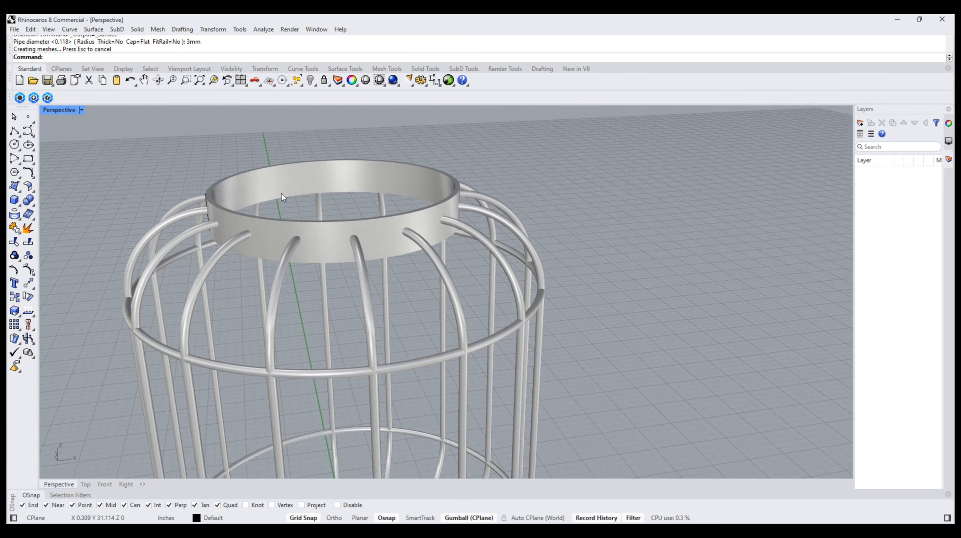
left_click(301, 197)
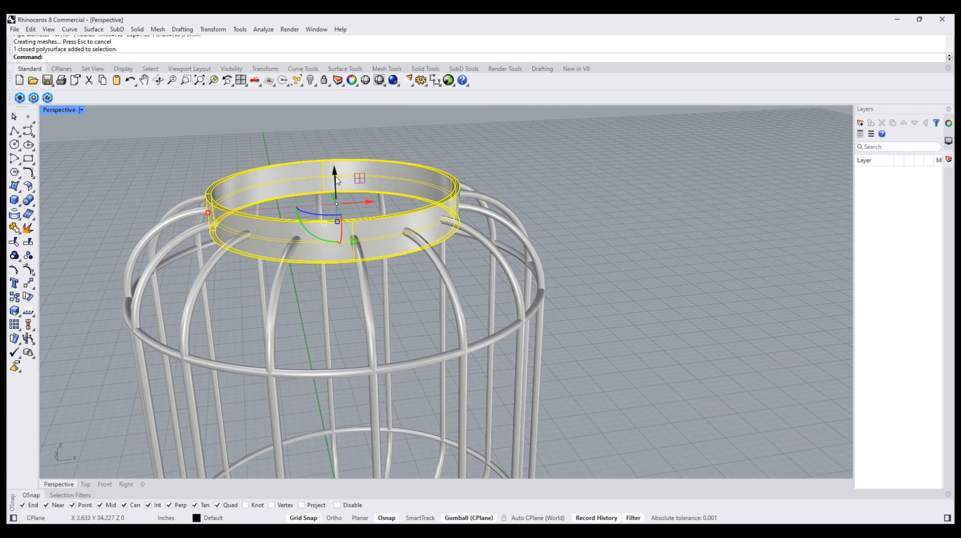
left_click_drag(336, 176, 338, 167)
left_click(634, 165)
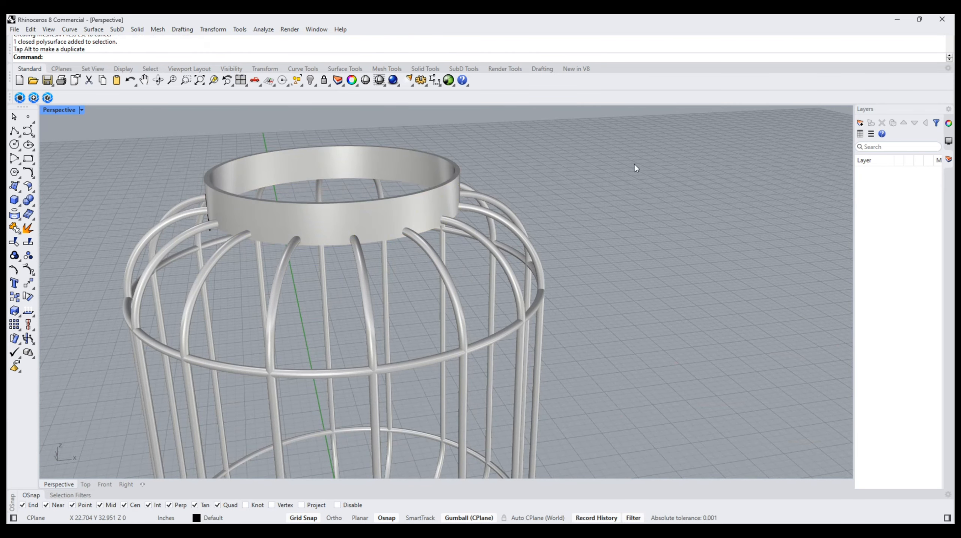
scroll(505, 203, "down", 4)
right_click_drag(510, 206, 486, 205)
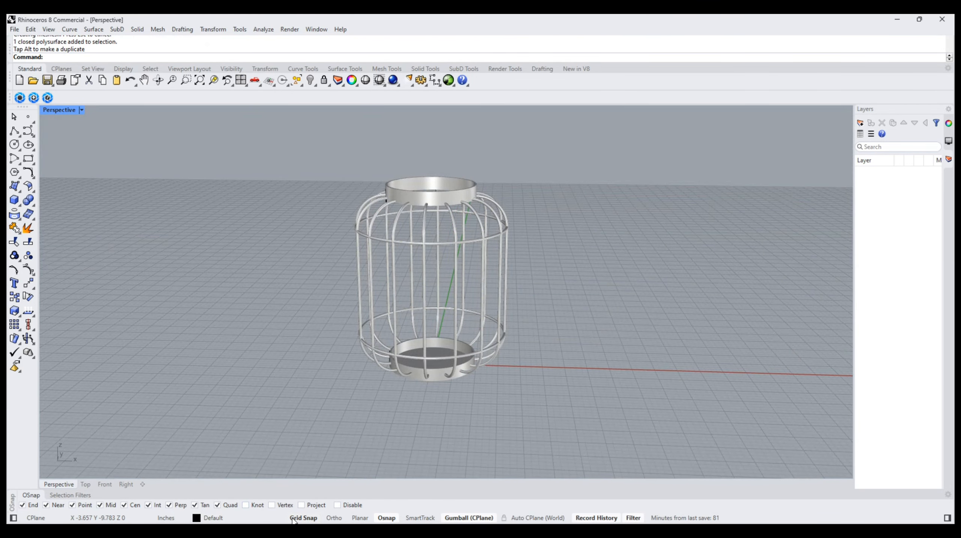
- Lower the top ring slightly along the vertical axis so it sits closer to the rib ends
scroll(399, 211, "up", 4)
left_click(460, 152)
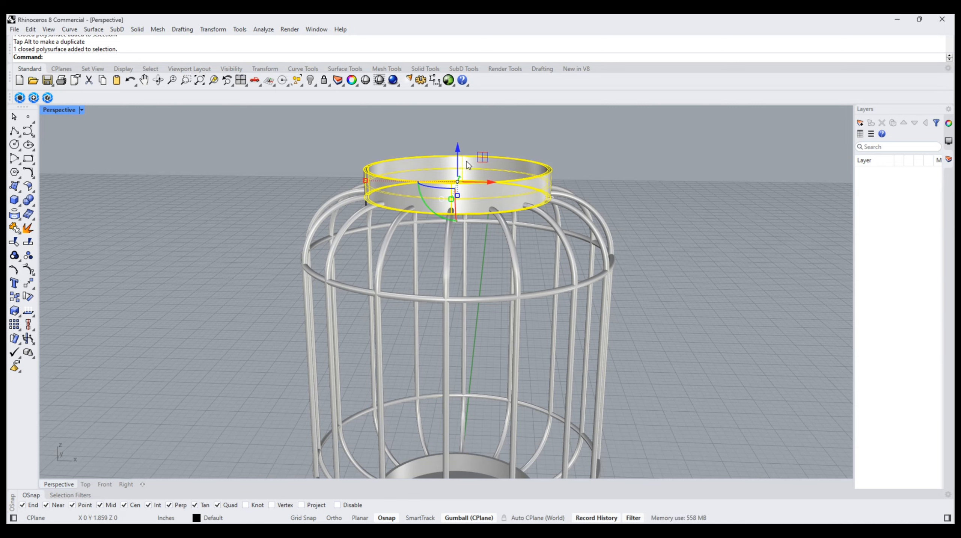
left_click_drag(458, 153, 459, 158)
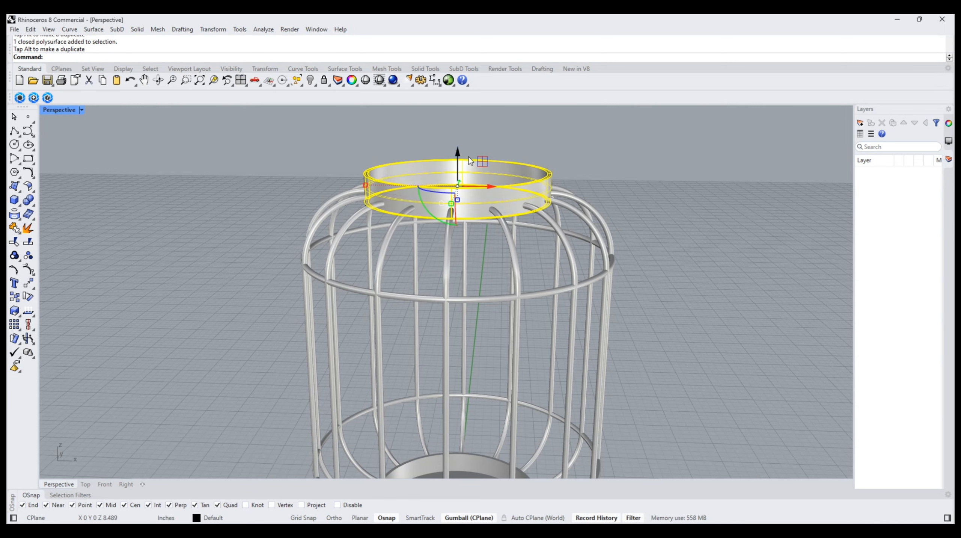
left_click(621, 171)
- Select only the centre curve of the upper hoop and move it down slightly below the hoop's pipe
scroll(311, 203, "down", 4)
right_click_drag(311, 203, 379, 203)
scroll(403, 260, "up", 5)
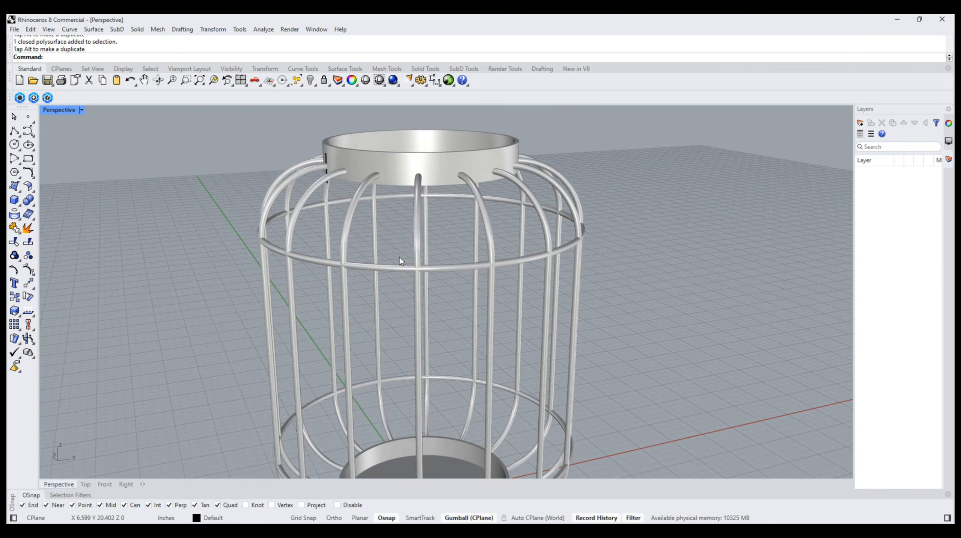
left_click_drag(399, 257, 377, 287)
scroll(394, 267, "up", 7)
left_click(366, 228, "ctrl")
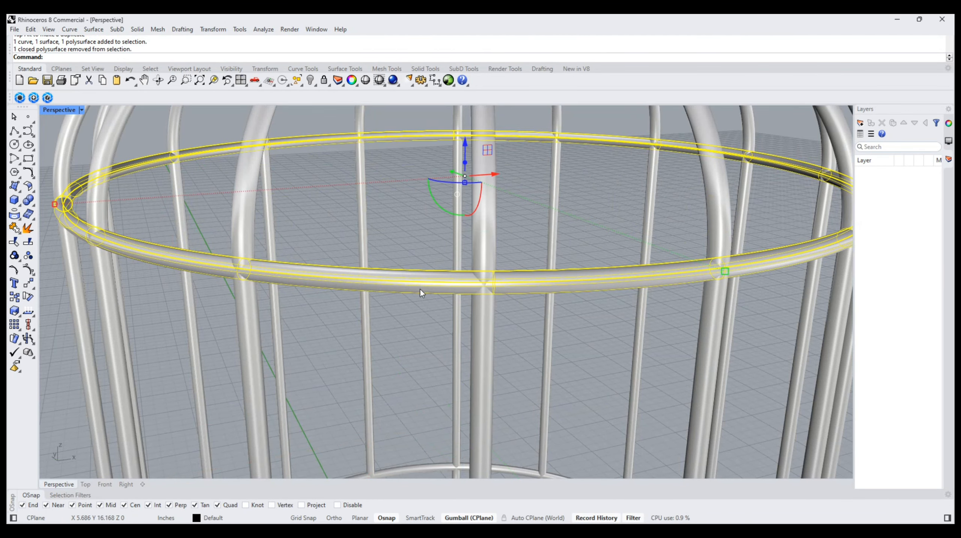
left_click(427, 277, "ctrl")
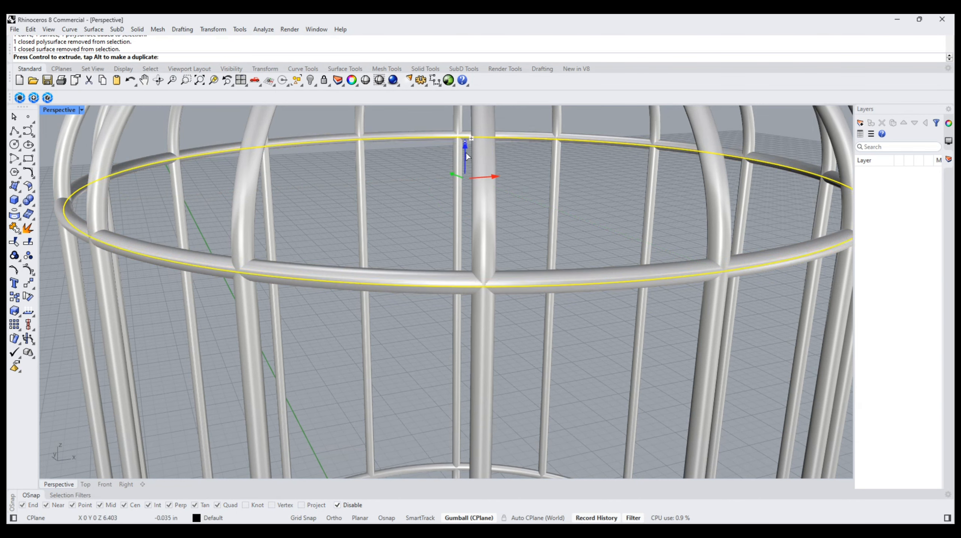
left_click_drag(466, 145, 468, 170)
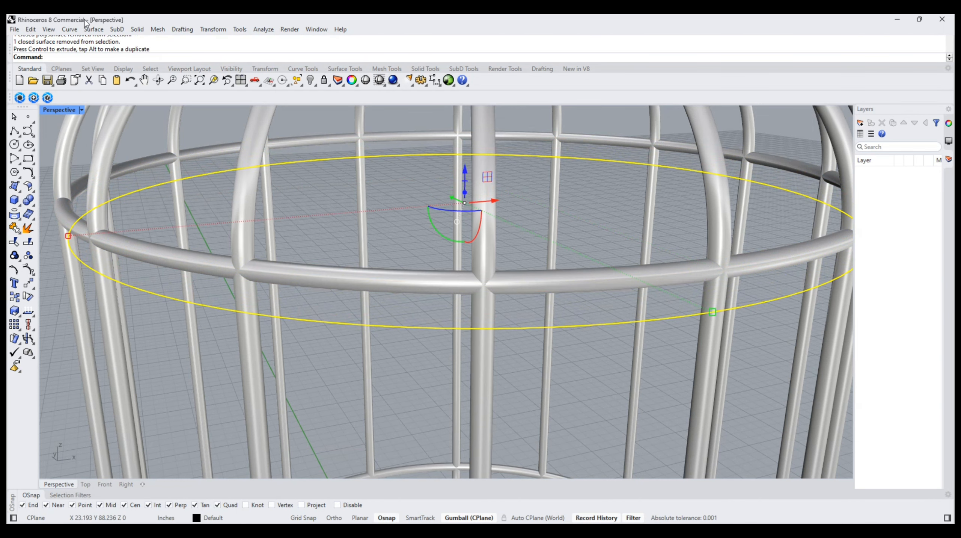
- Rebuild the lowered circle as a degree 2 curve with one control point per rib, deleting the input
left_click(30, 29)
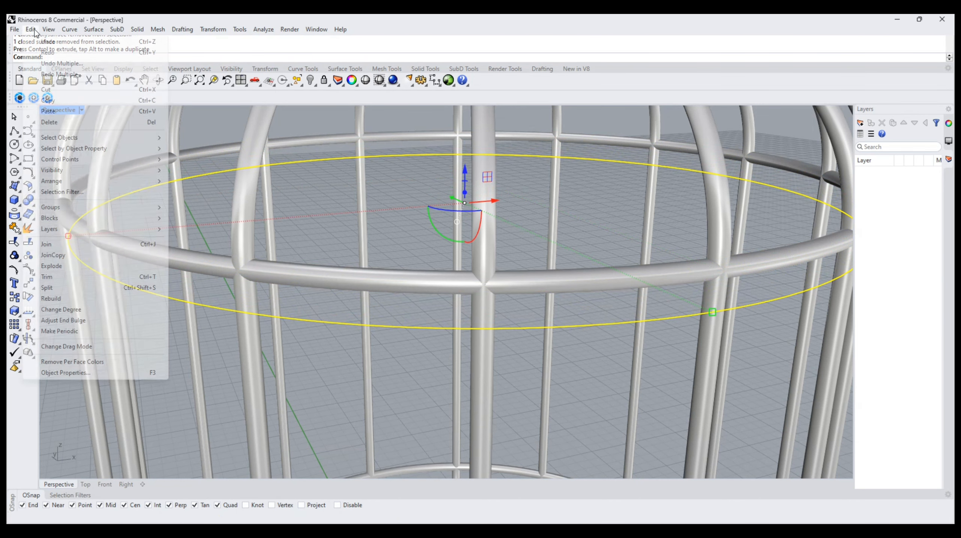
left_click(53, 298)
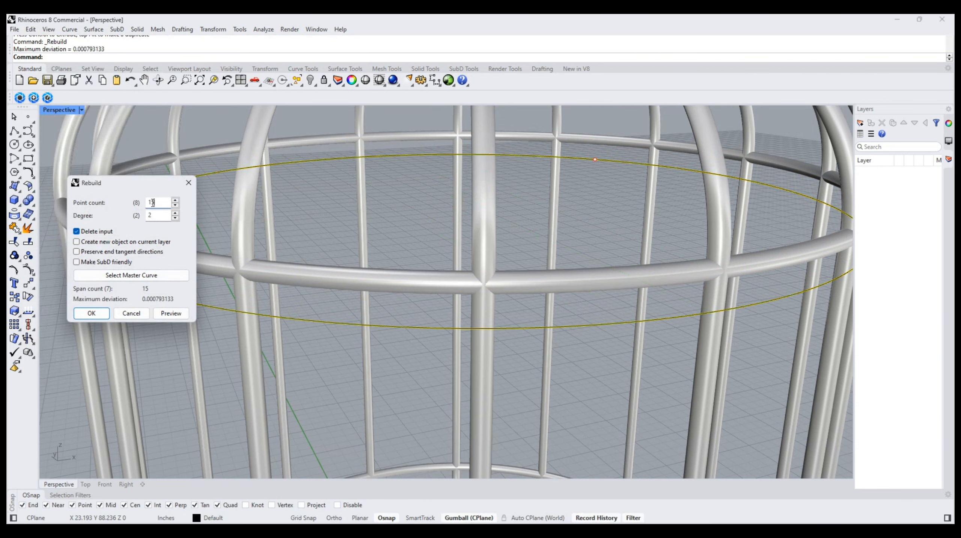
type("1")
key("Return")
left_click(393, 332)
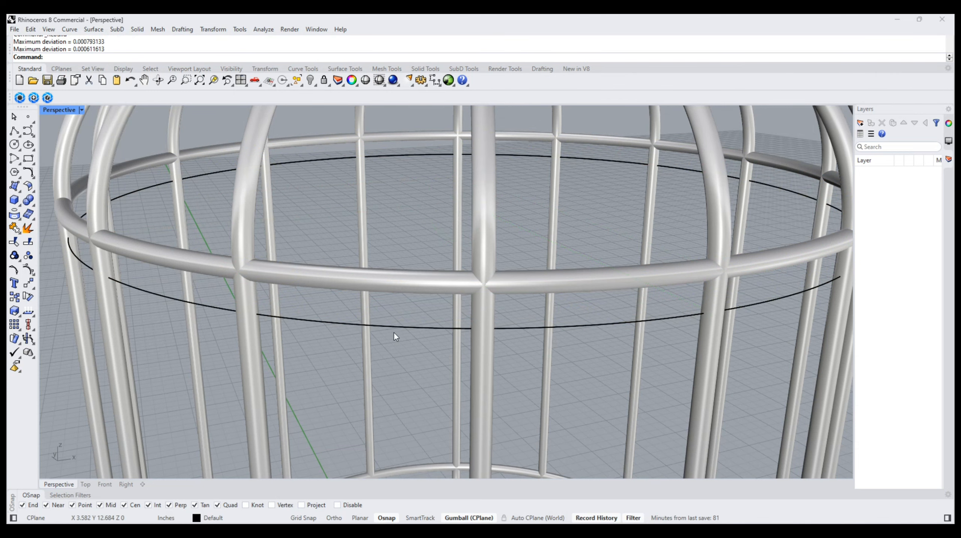
- Show the control points of the rebuilt circle around the cage
left_click(396, 324)
scroll(462, 318, "down", 3)
scroll(462, 320, "down", 3)
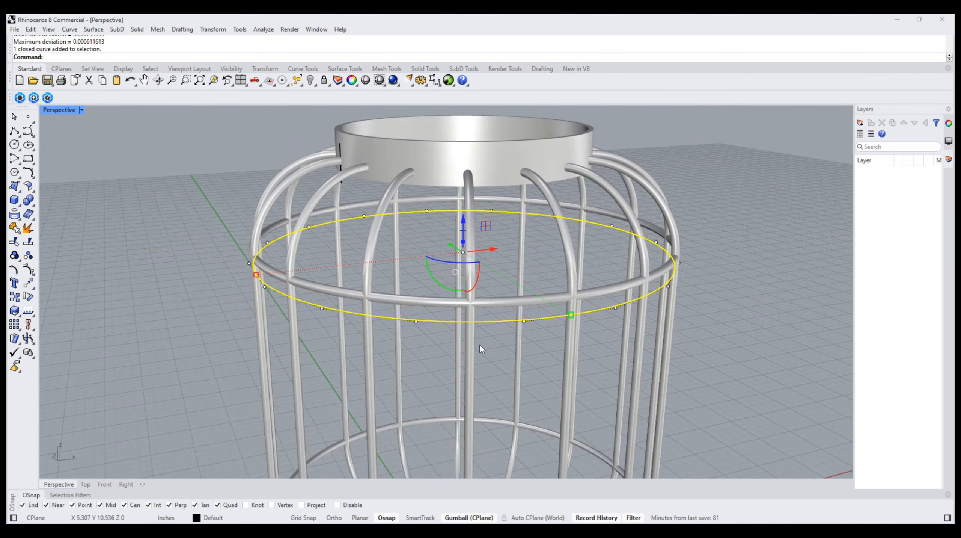
right_click_drag(500, 332, 487, 337)
left_click_drag(432, 361, 459, 343)
left_click_drag(353, 373, 404, 342)
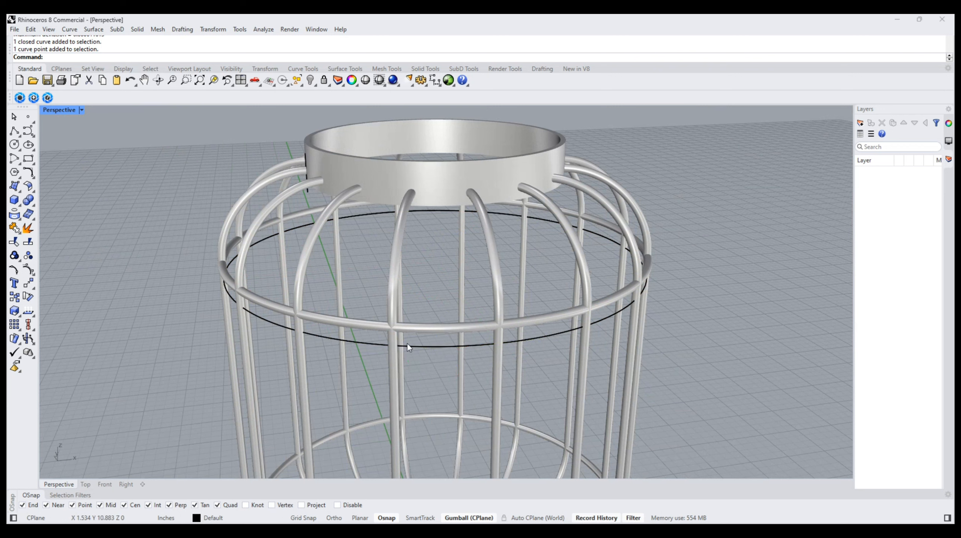
- Rotate the rebuilt circle about the origin so its control points line up with the ribs
left_click(430, 344)
left_click(28, 296)
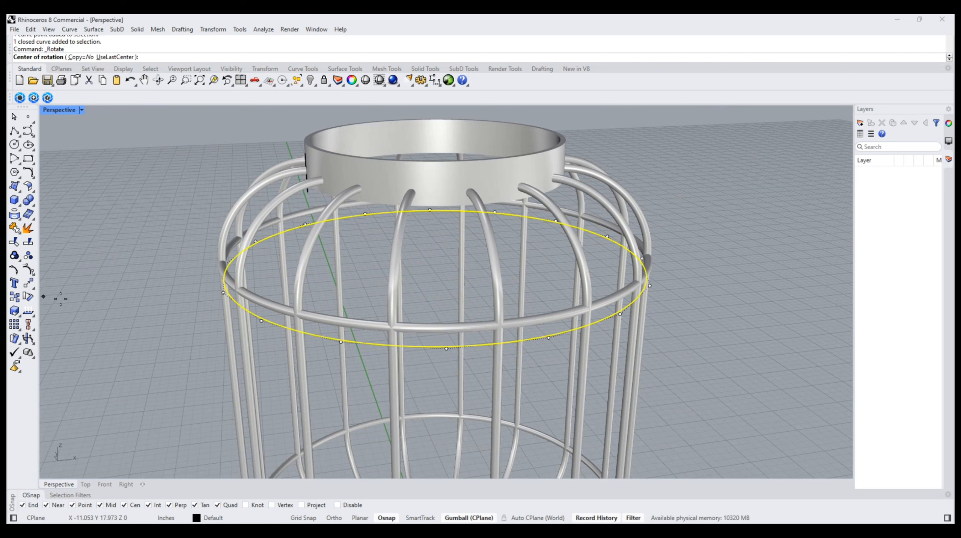
type("0")
key("Return")
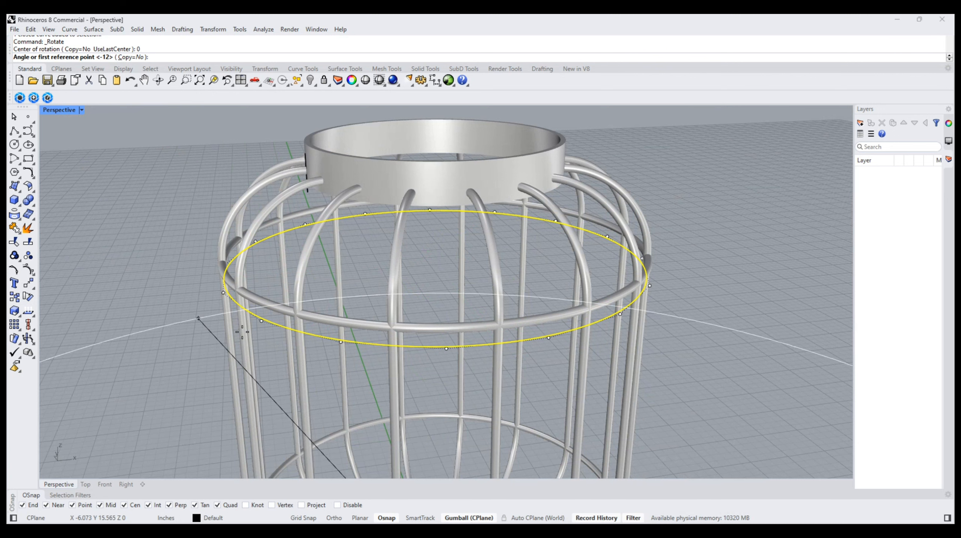
left_click(447, 348)
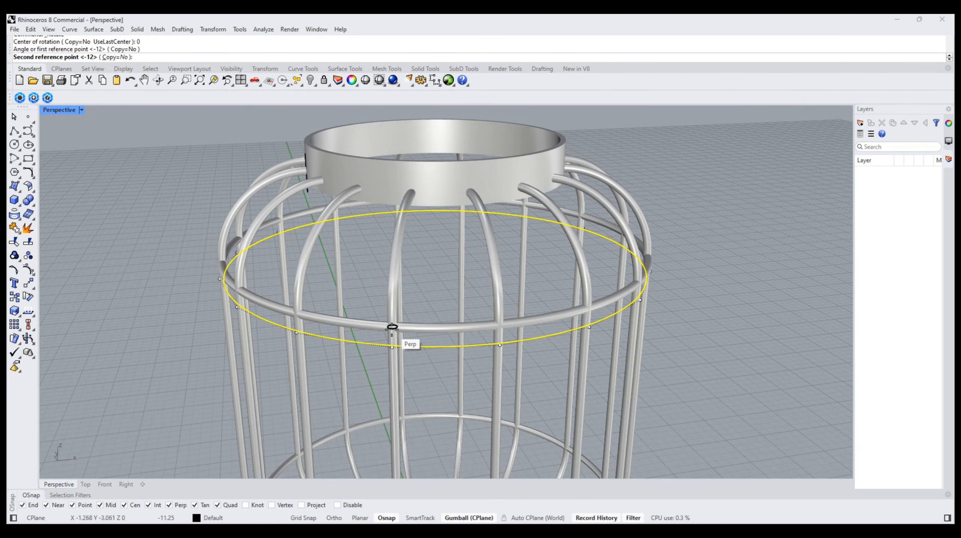
left_click(391, 327)
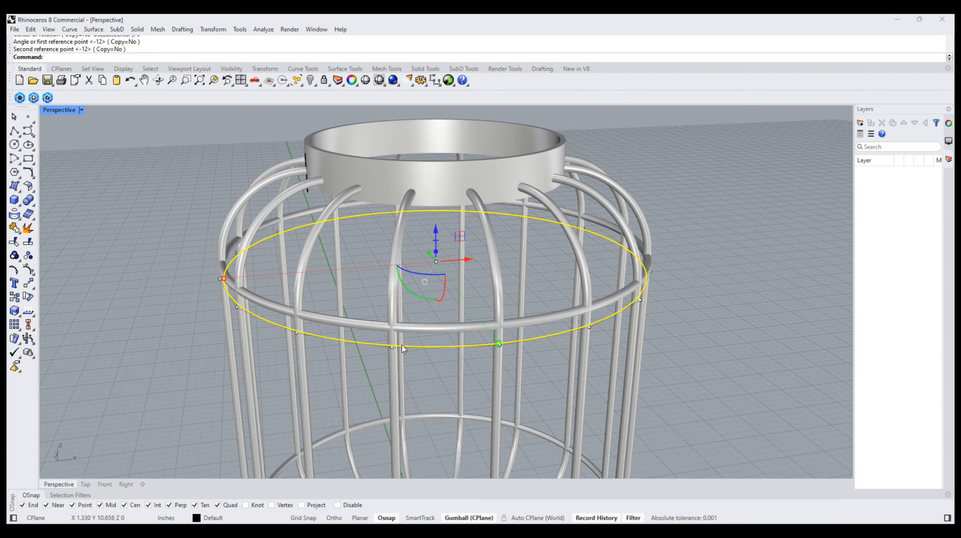
- Select every second control point all the way around the rebuilt circle
right_click_drag(458, 374, 443, 374)
left_click_drag(378, 366, 439, 325)
right_click_drag(529, 357, 486, 364)
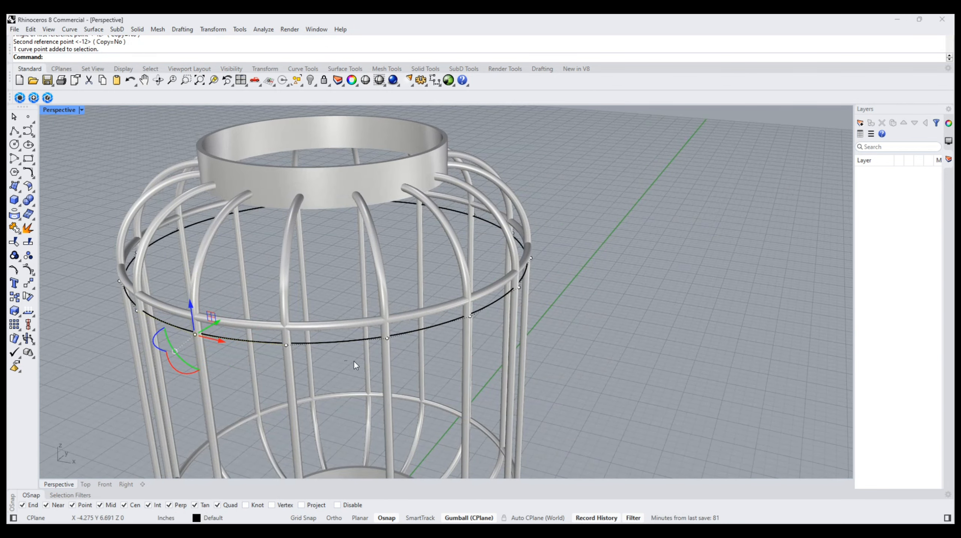
left_click_drag(346, 361, 396, 325, "shift")
right_click_drag(489, 354, 416, 359)
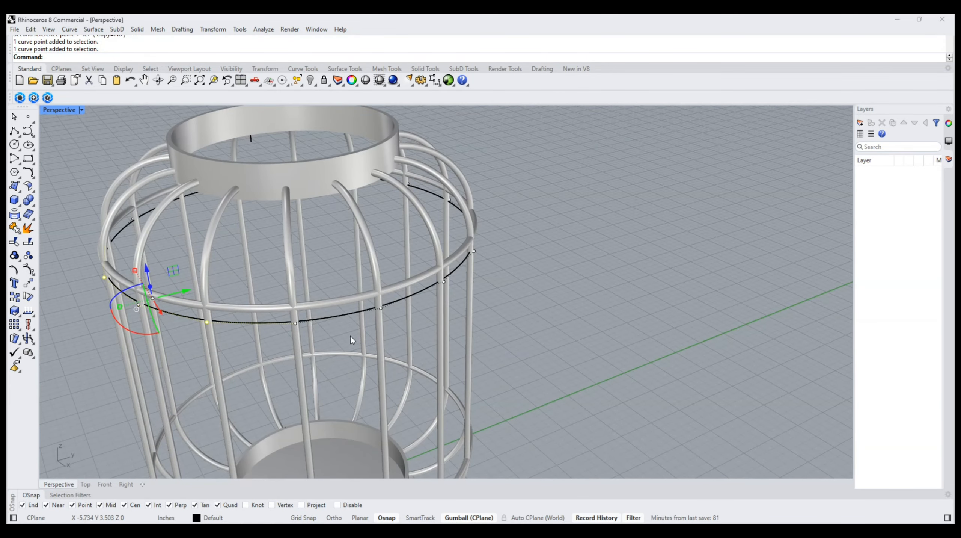
left_click_drag(419, 303, 419, 304, "shift")
right_click_drag(519, 350, 434, 353)
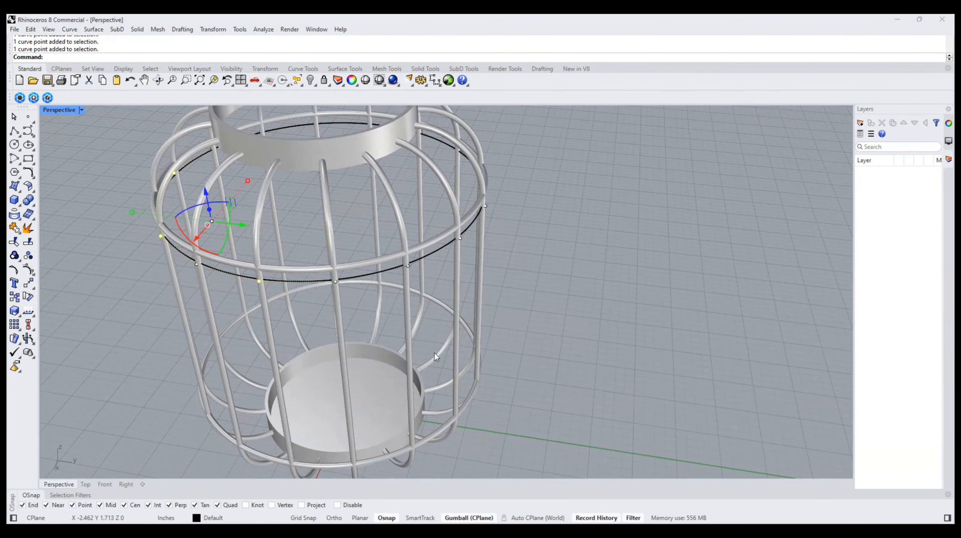
left_click_drag(410, 266, 424, 282, "shift")
right_click_drag(518, 304, 385, 278)
scroll(486, 202, "up", 2)
scroll(476, 217, "up", 2)
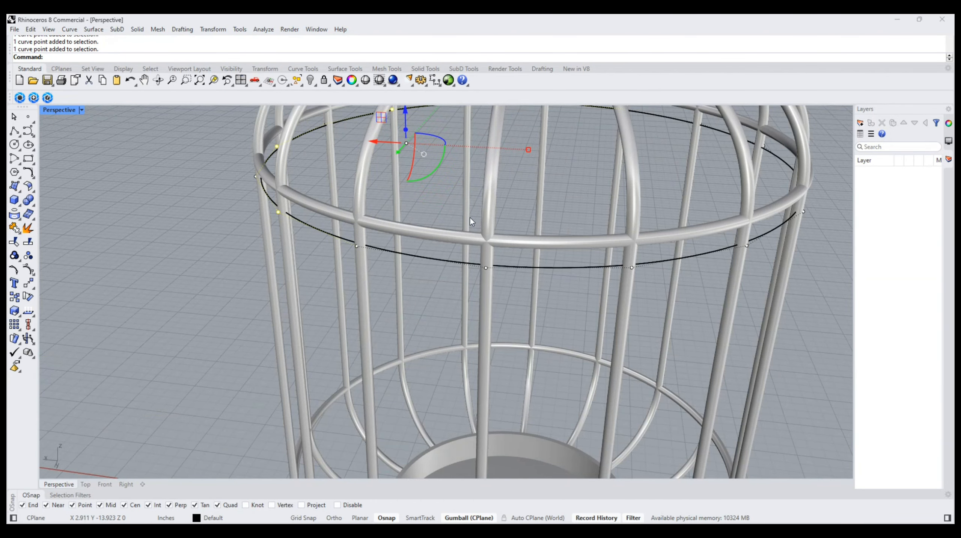
left_click_drag(472, 218, 527, 296, "shift")
right_click_drag(644, 289, 593, 270)
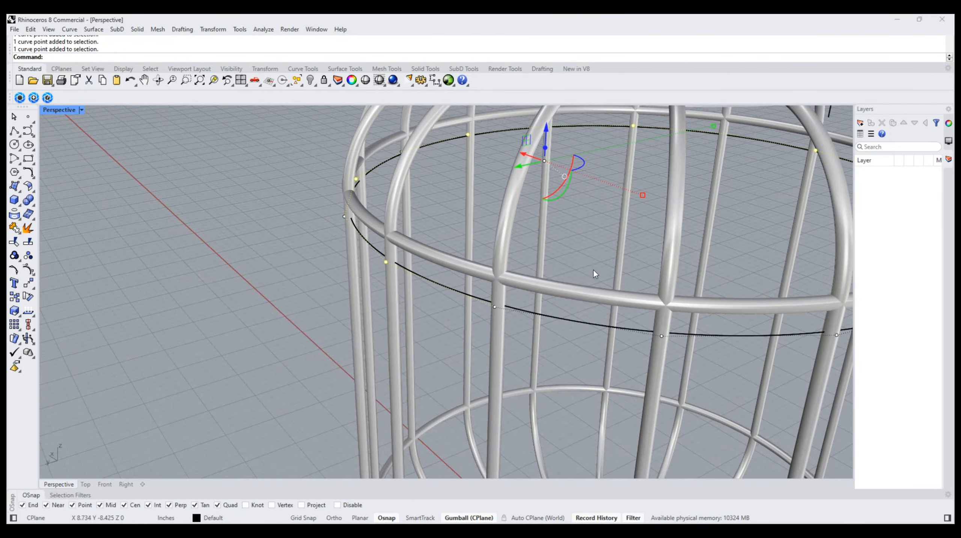
left_click_drag(593, 270, 672, 349, "shift")
scroll(622, 299, "down", 4)
right_click_drag(639, 303, 582, 299)
left_click_drag(601, 310, 652, 367, "shift")
right_click_drag(737, 380, 681, 375)
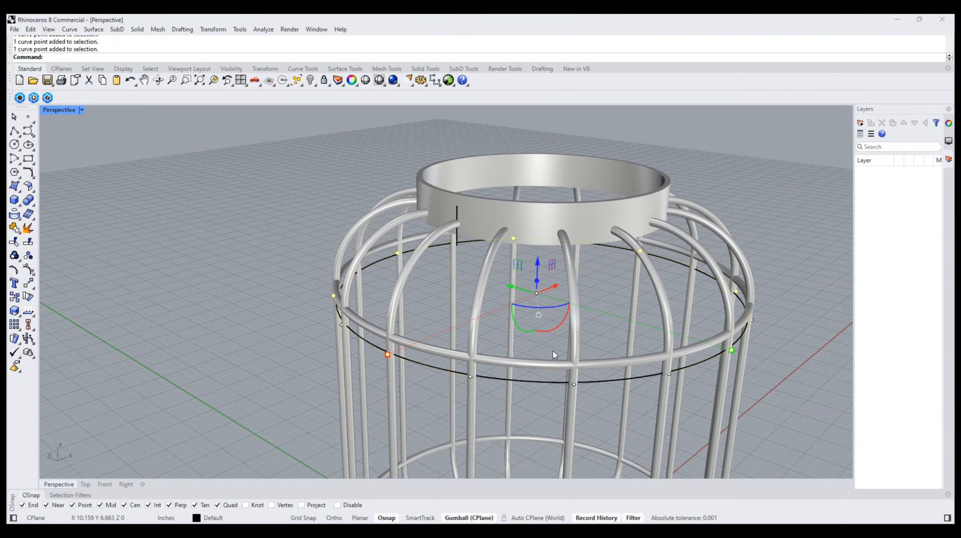
left_click_drag(597, 406, 597, 405, "shift")
right_click_drag(715, 398, 695, 398)
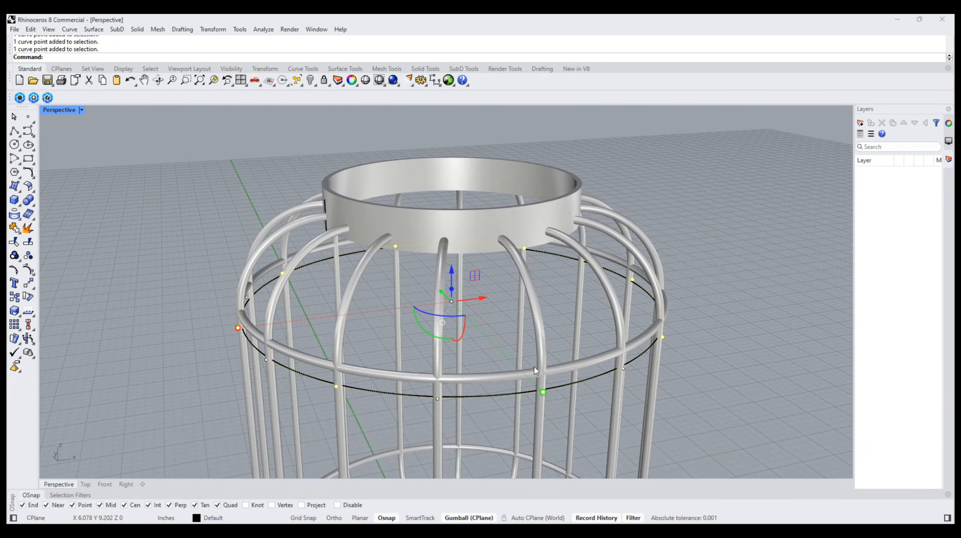
left_click_drag(551, 404, 552, 405, "shift")
- Scale the selected alternate control points inward toward the centre to make the circle wavy
right_click_drag(497, 389, 611, 421)
scroll(611, 421, "up", 2)
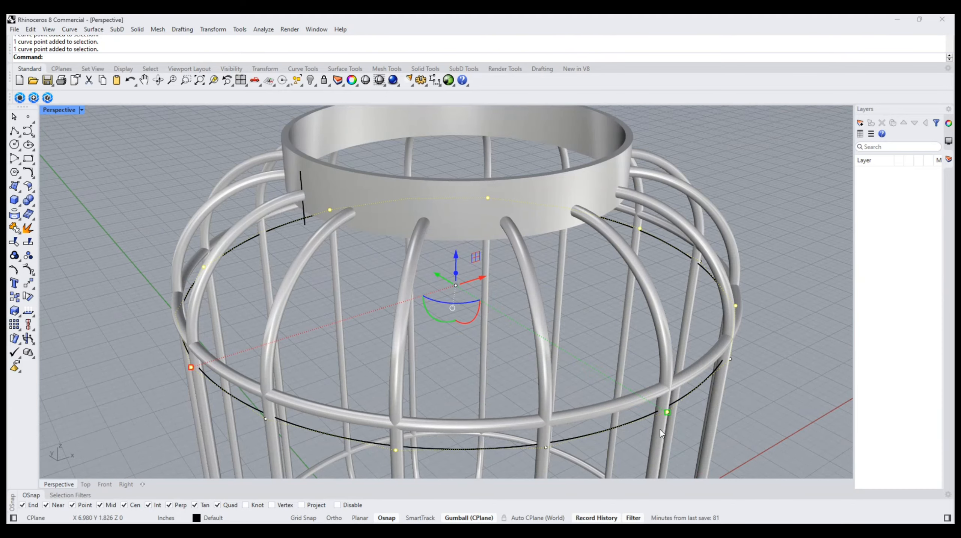
scroll(664, 413, "up", 5)
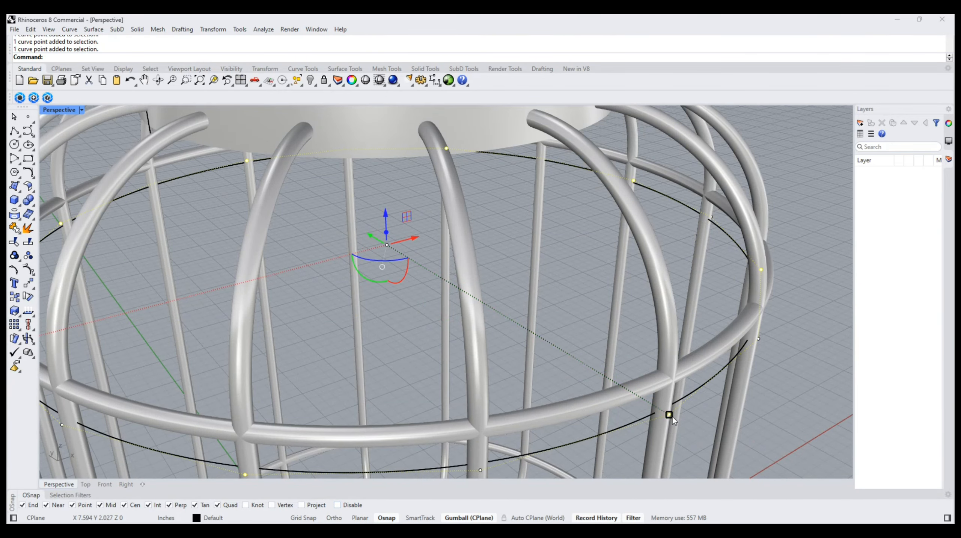
left_click_drag(667, 414, 635, 400, "shift")
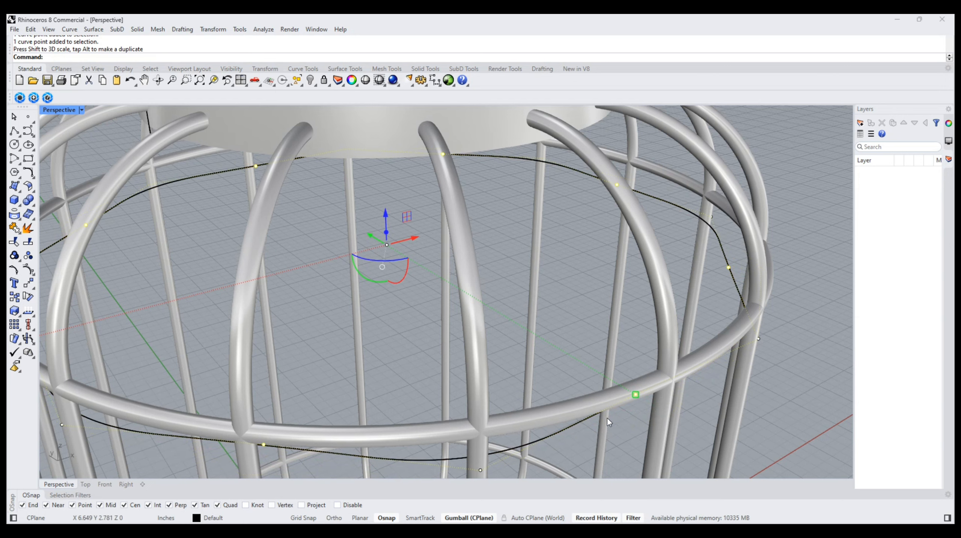
- Select the whole wavy curve and scale it up slightly from its centre
scroll(538, 376, "down", 5)
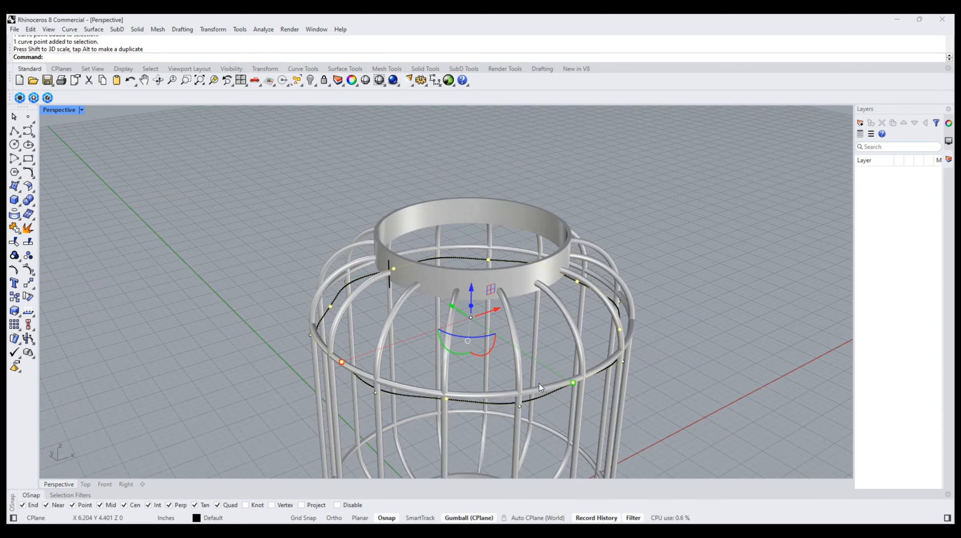
scroll(542, 395, "up", 3)
left_click(547, 388)
left_click(587, 413)
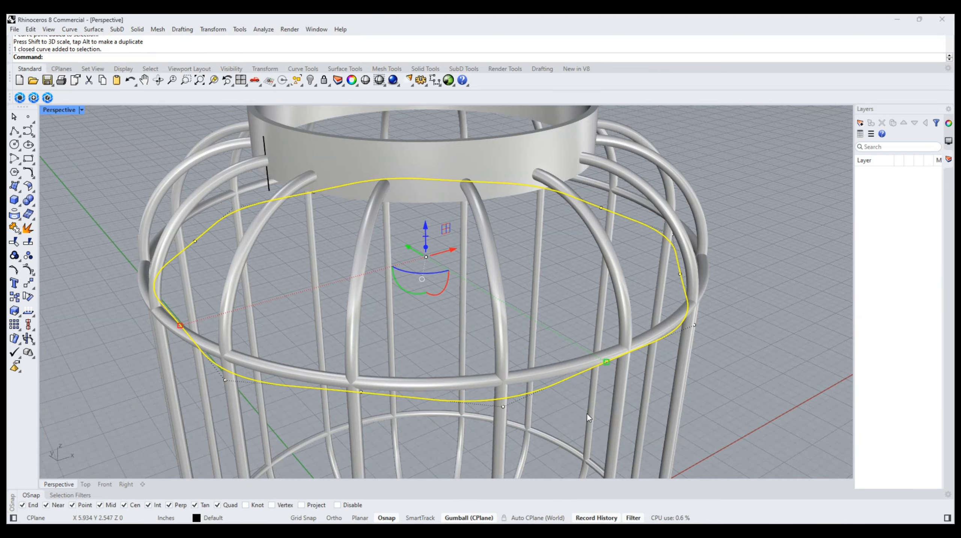
scroll(602, 364, "up", 3)
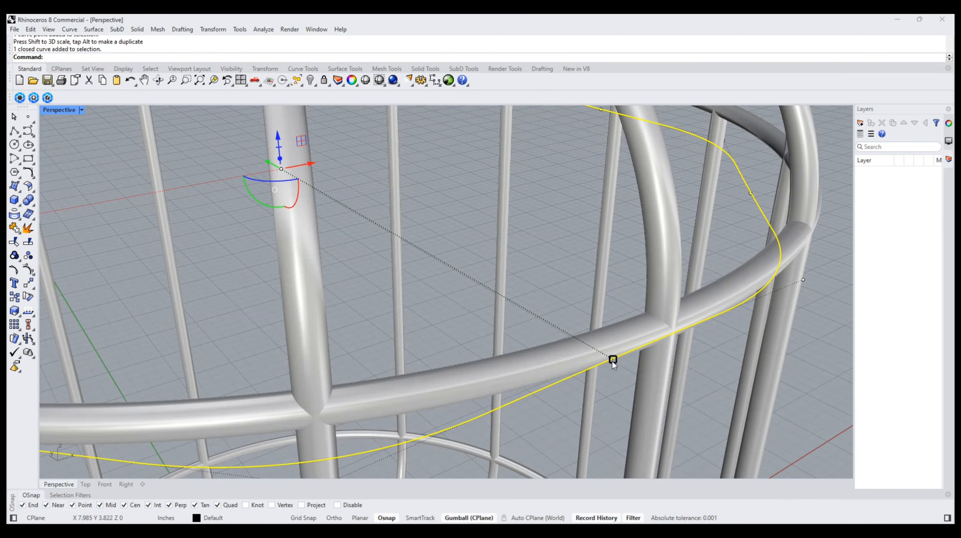
left_click_drag(613, 360, 640, 376, "shift")
scroll(535, 318, "down", 3)
left_click(741, 396)
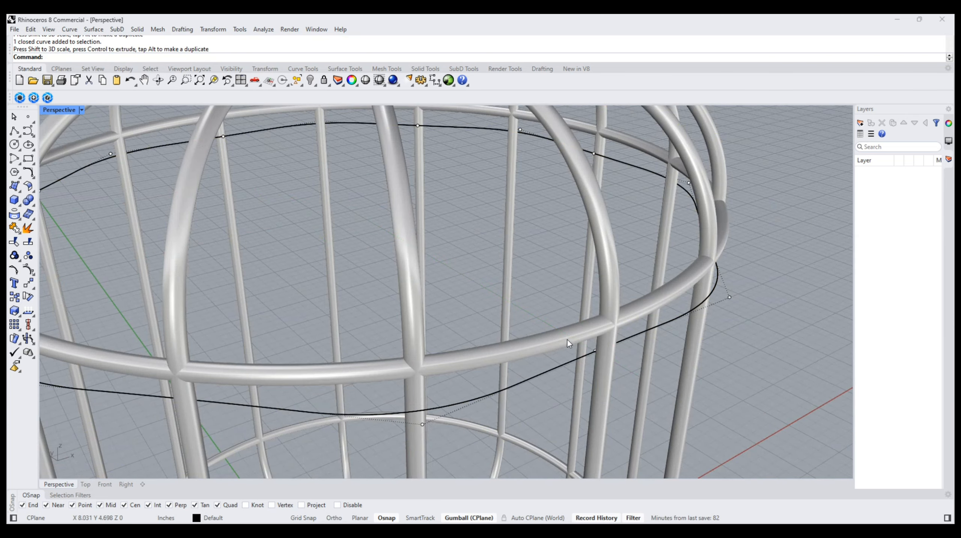
- Select the inward control points of the wavy curve all the way around, leaving the outward ones unselected
scroll(568, 340, "down", 5)
right_click_drag(576, 339, 698, 358)
scroll(698, 358, "up", 5)
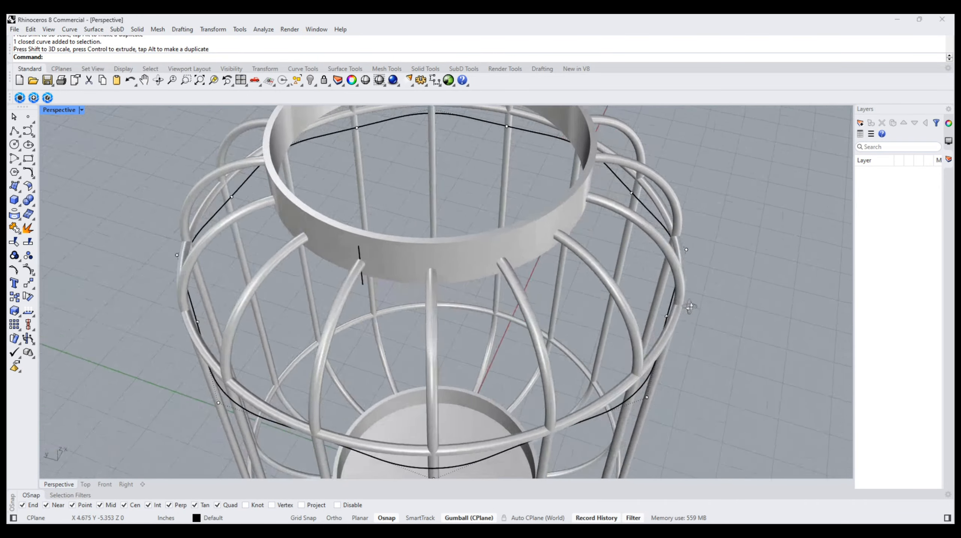
scroll(692, 319, "up", 8)
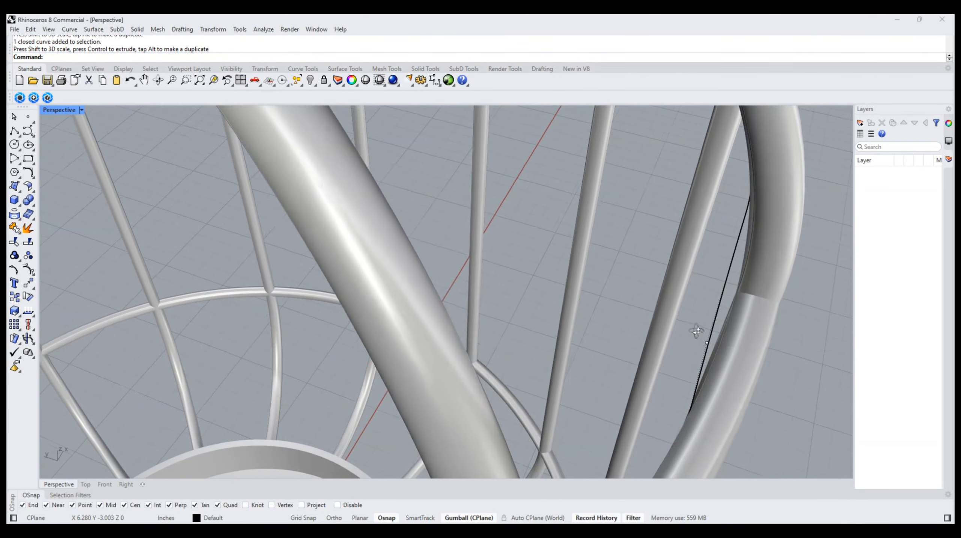
left_click_drag(635, 296, 724, 361)
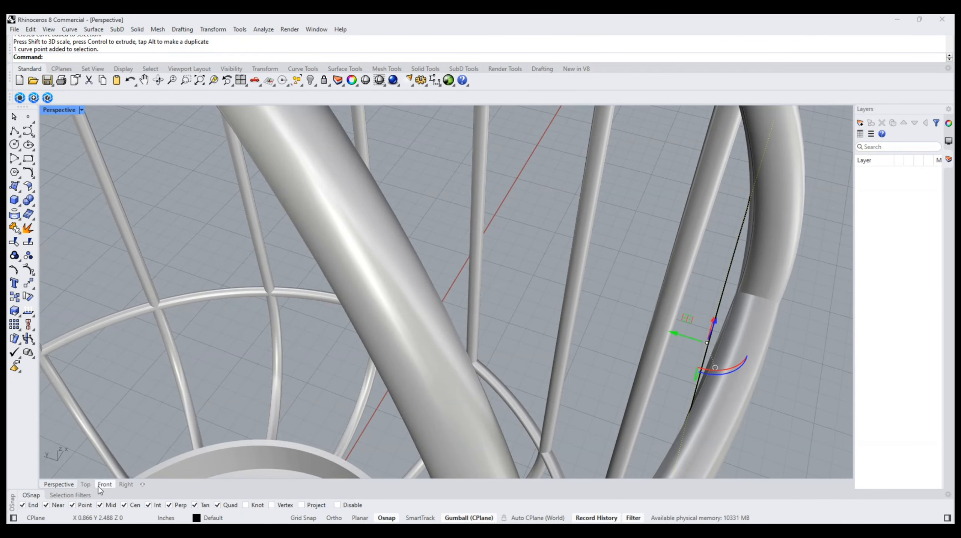
left_click(87, 483)
scroll(504, 333, "up", 8)
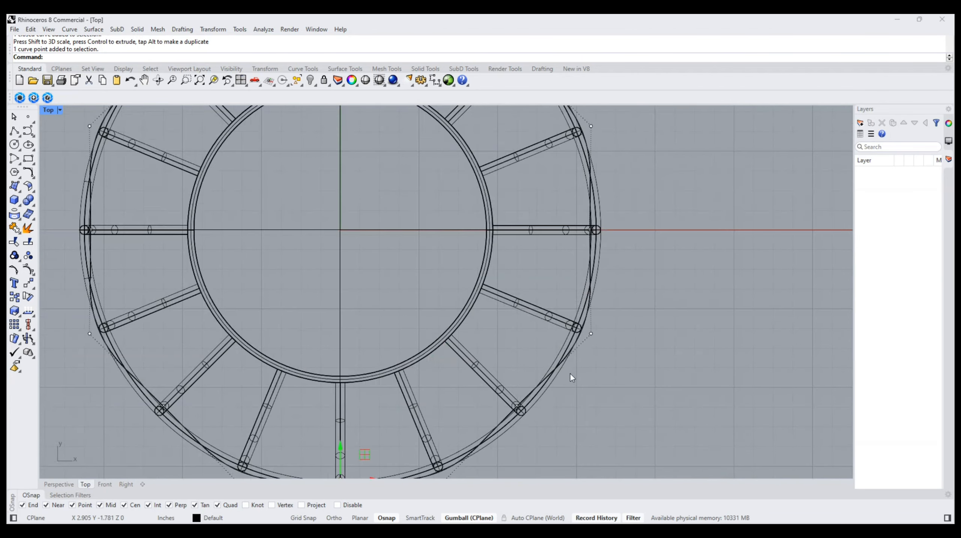
scroll(421, 389, "up", 4)
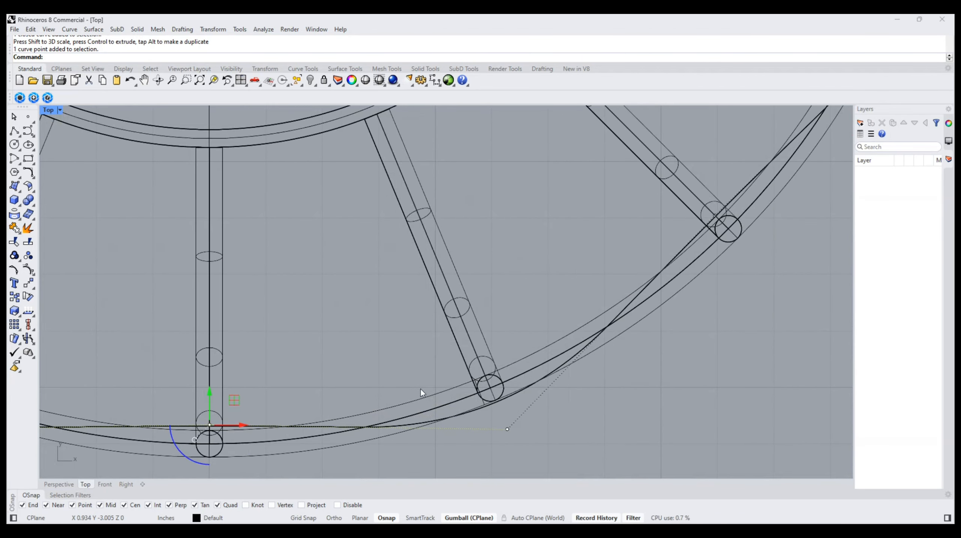
right_click_drag(420, 389, 590, 330)
right_click_drag(321, 327, 607, 387)
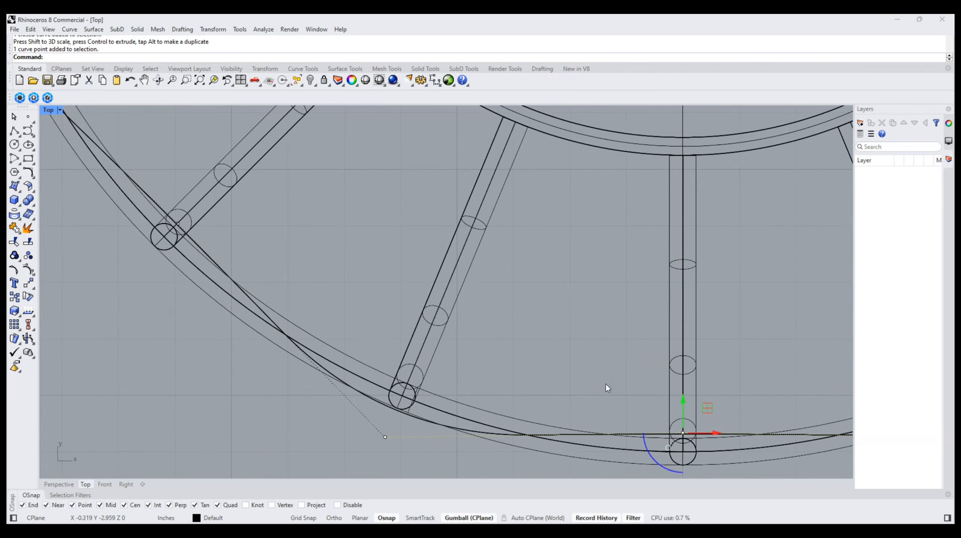
right_click_drag(155, 173, 309, 327)
left_click_drag(344, 378, 345, 380)
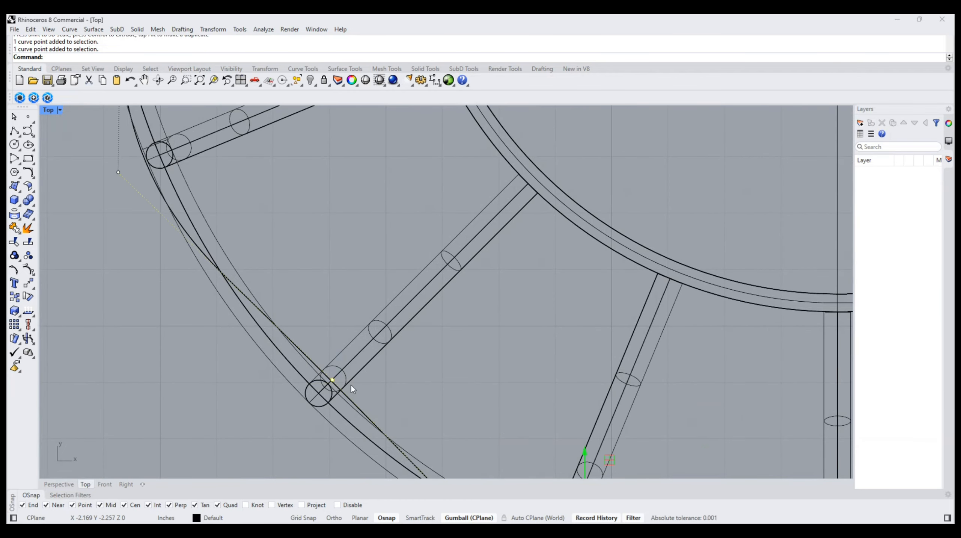
scroll(350, 384, "down", 4)
scroll(247, 235, "up", 5)
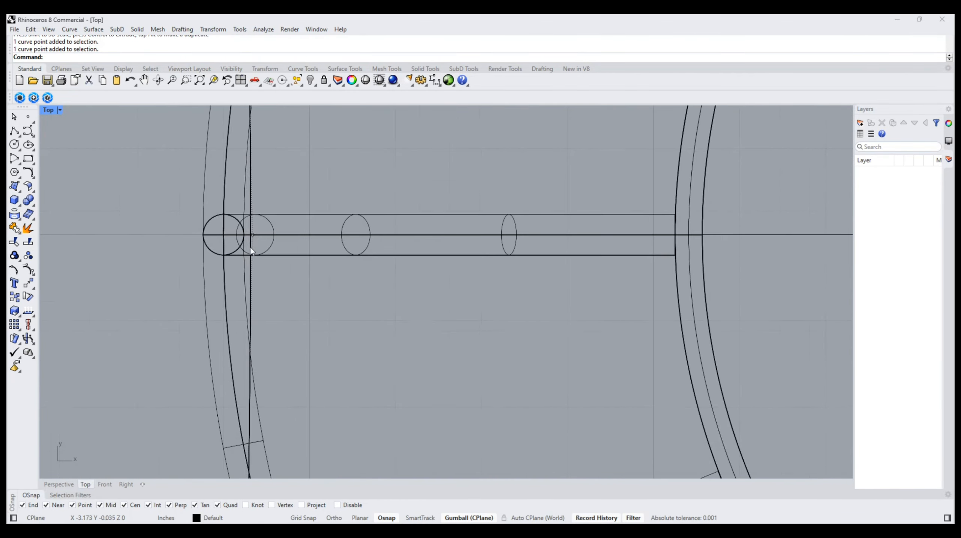
left_click(254, 234, "shift")
scroll(343, 301, "down", 9)
right_click_drag(412, 254, 356, 407)
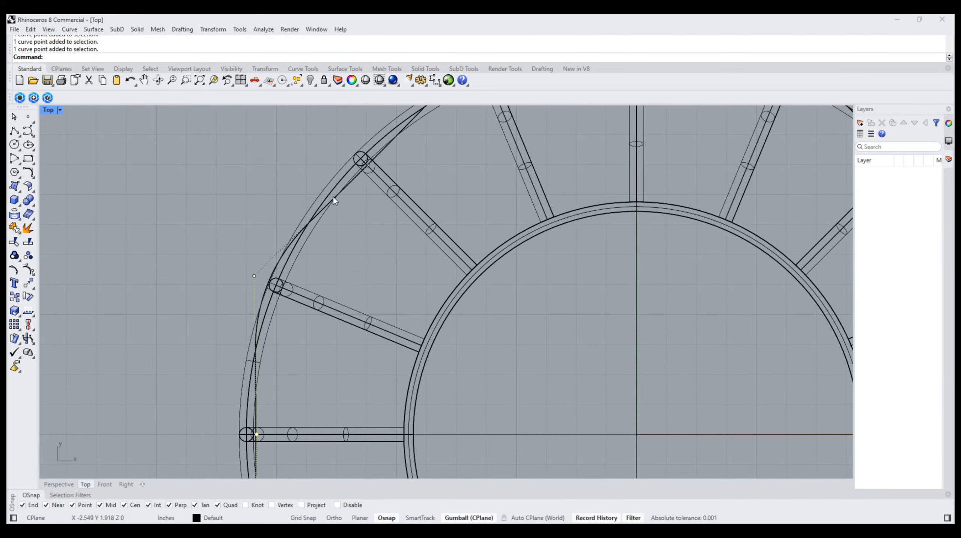
scroll(334, 192, "up", 4)
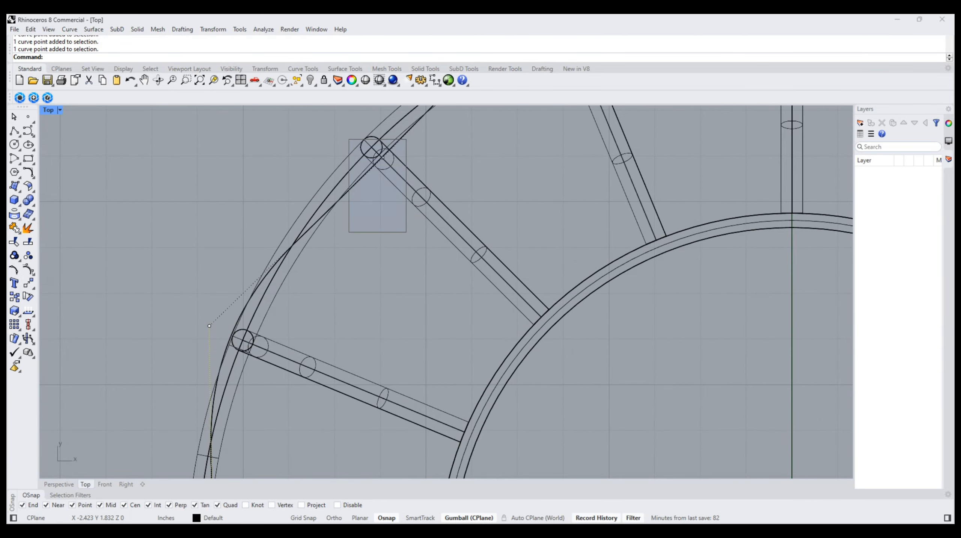
left_click_drag(406, 232, 406, 231)
right_click_drag(625, 192, 351, 335)
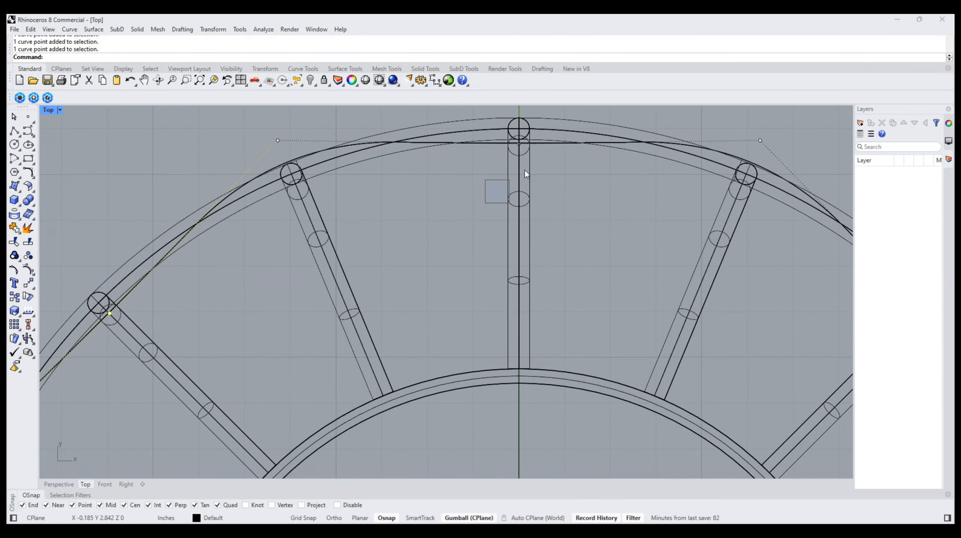
left_click_drag(569, 137, 569, 136)
right_click_drag(696, 238, 428, 234)
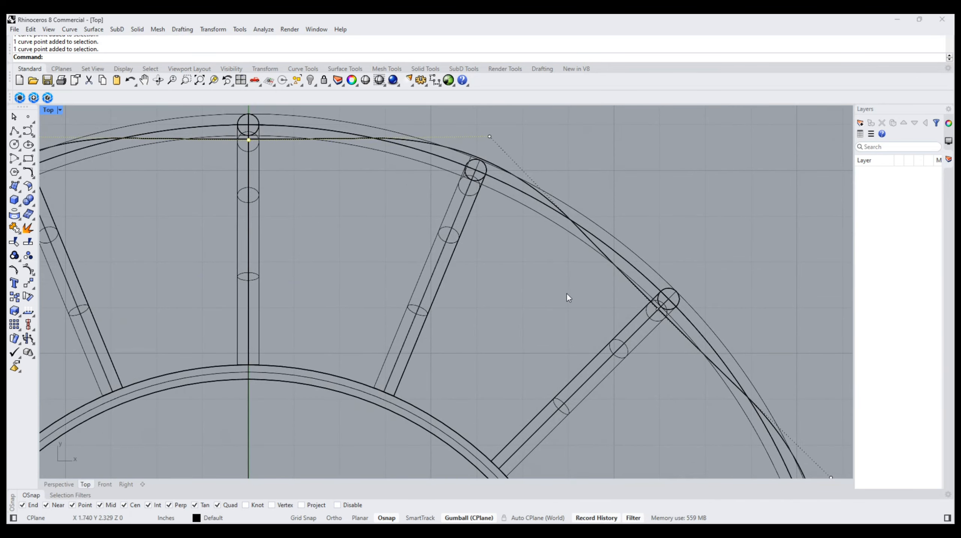
left_click_drag(671, 337, 673, 340)
right_click_drag(712, 432, 459, 221)
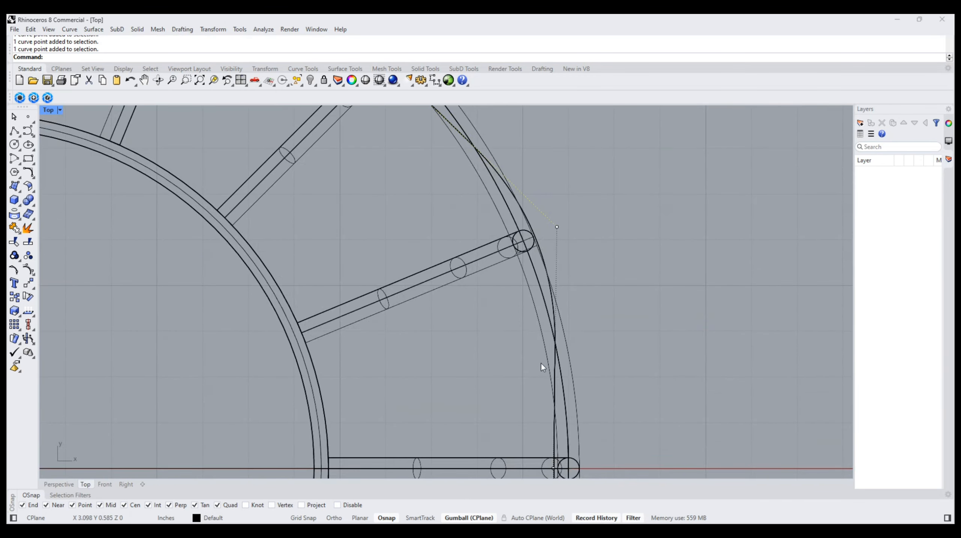
right_click_drag(540, 363, 503, 230)
scroll(484, 289, "down", 5)
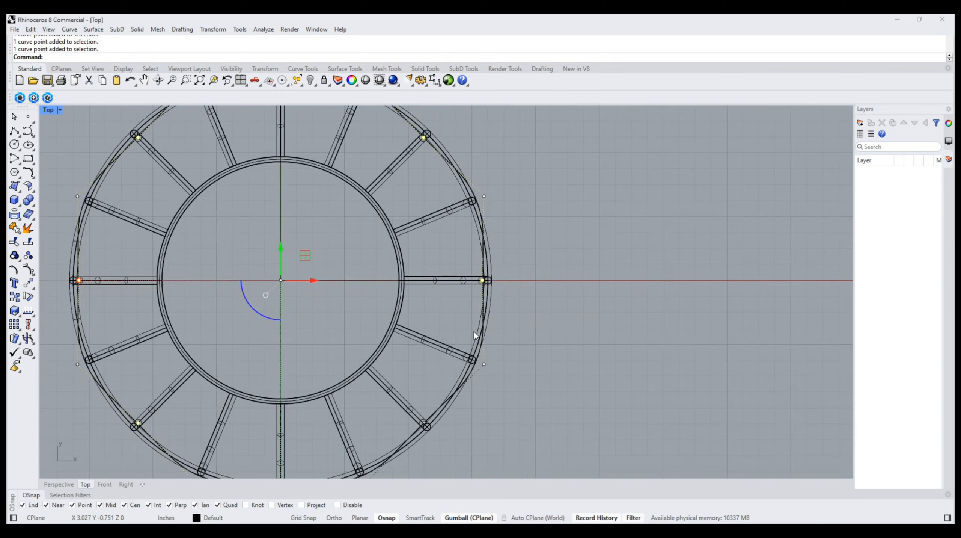
right_click_drag(474, 331, 527, 234)
scroll(455, 316, "up", 3)
left_click_drag(455, 315, 510, 282)
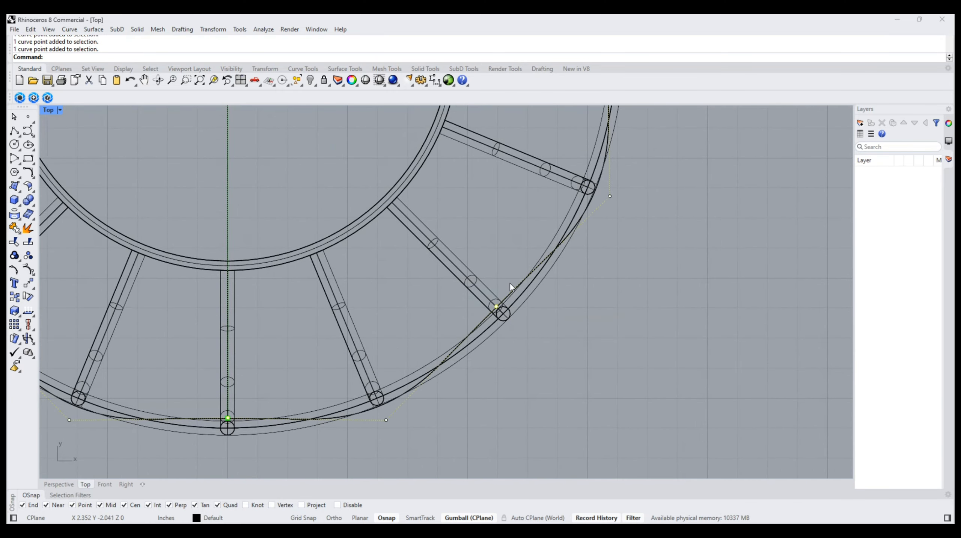
right_click_drag(368, 324, 539, 343)
scroll(392, 445, "up", 2)
scroll(392, 444, "up", 1)
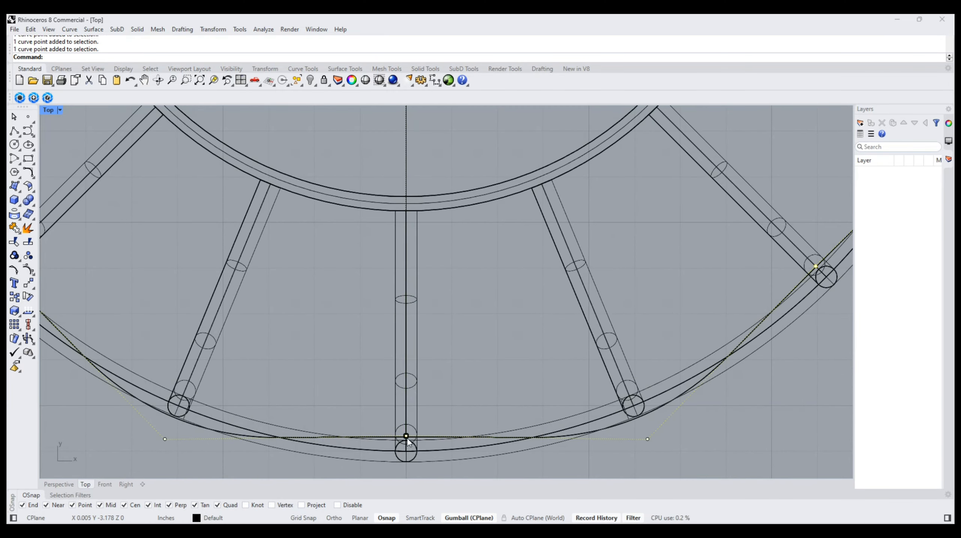
- Scale the selected control points further inward for deeper waves, and enlarge the whole wavy curve slightly from its centre
left_click_drag(406, 437, 418, 414, "shift")
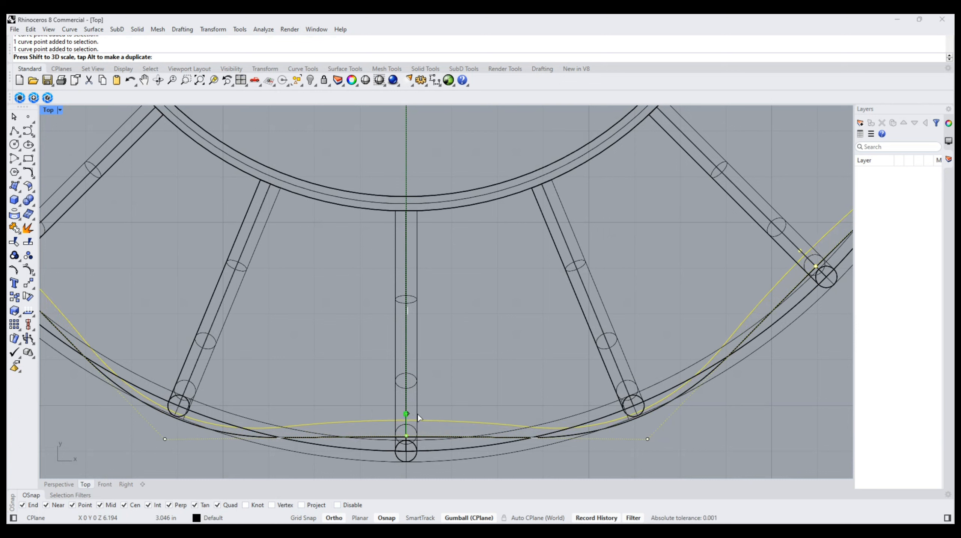
mouse_move(418, 413)
left_mouse_down("shift")
mouse_move(412, 424)
mouse_move(419, 406)
left_mouse_up("shift")
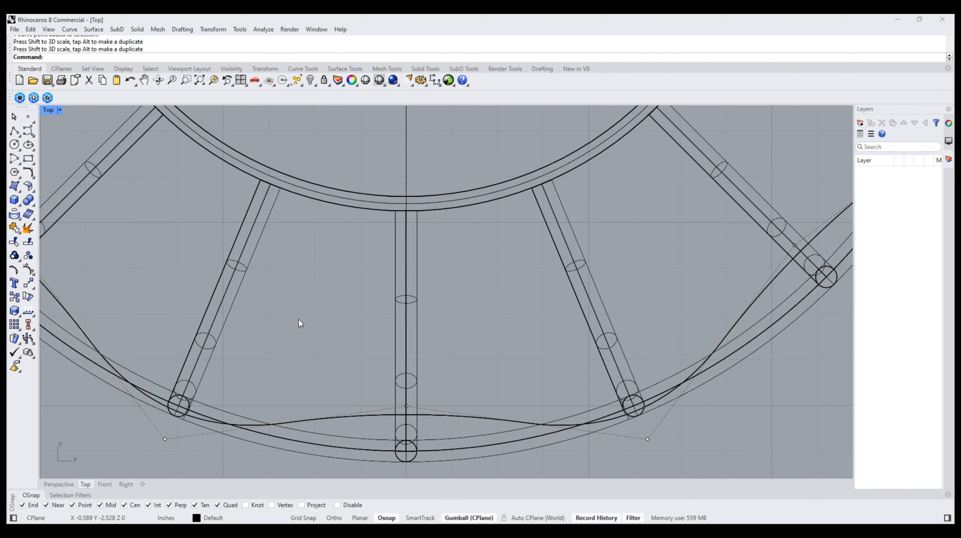
left_click(327, 416)
right_click_drag(378, 425, 454, 351)
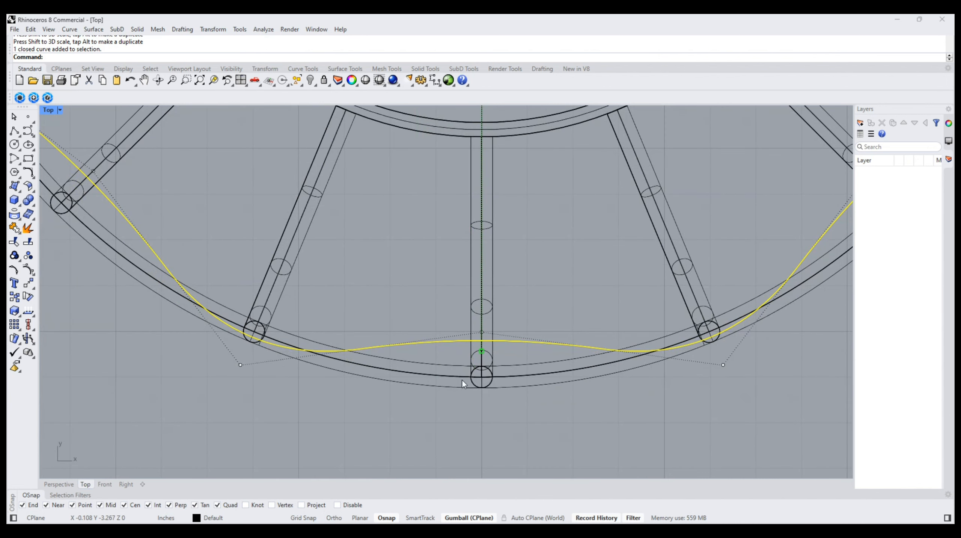
left_click_drag(483, 352, 491, 359, "shift")
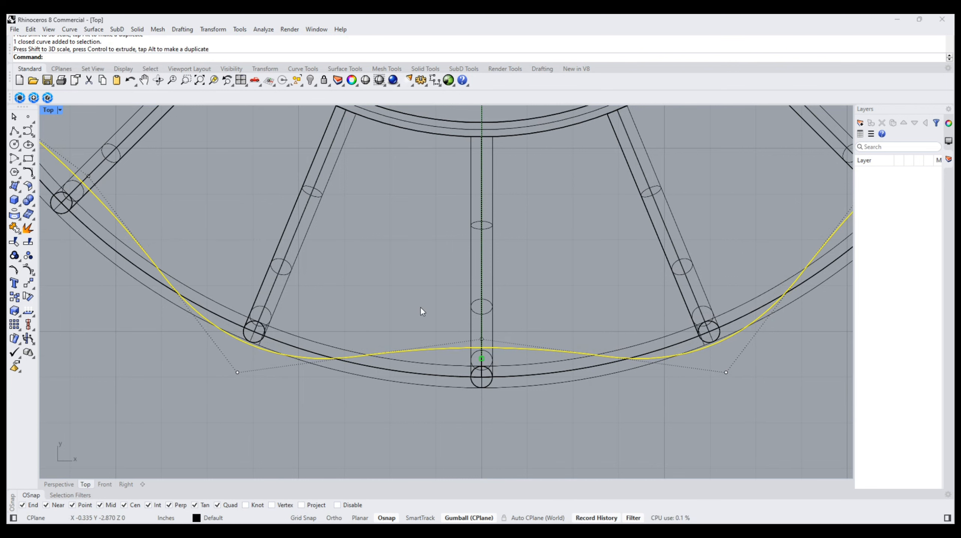
- Draw a small circle in the Front view, centred on the outer end of the wavy curve and slightly wider than a rib
scroll(420, 306, "down", 6)
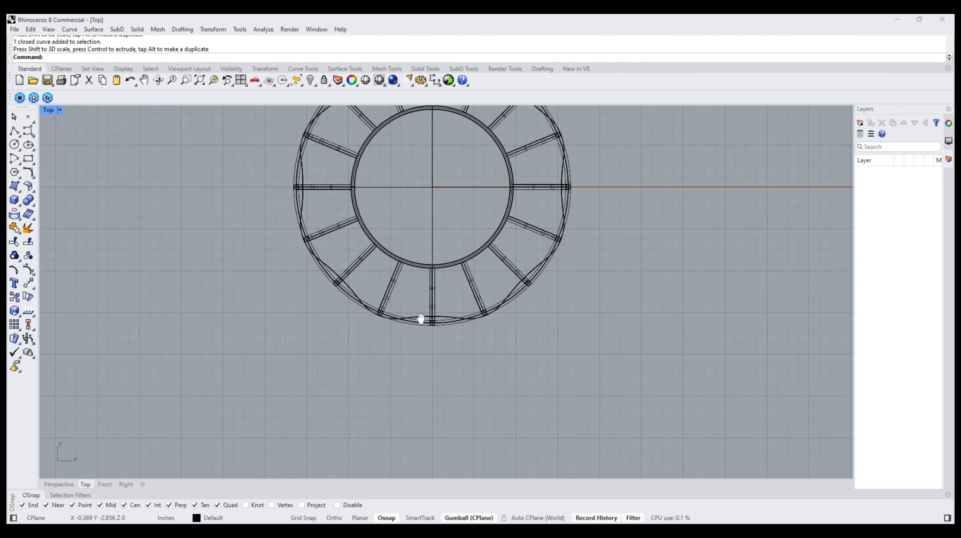
left_click(51, 482)
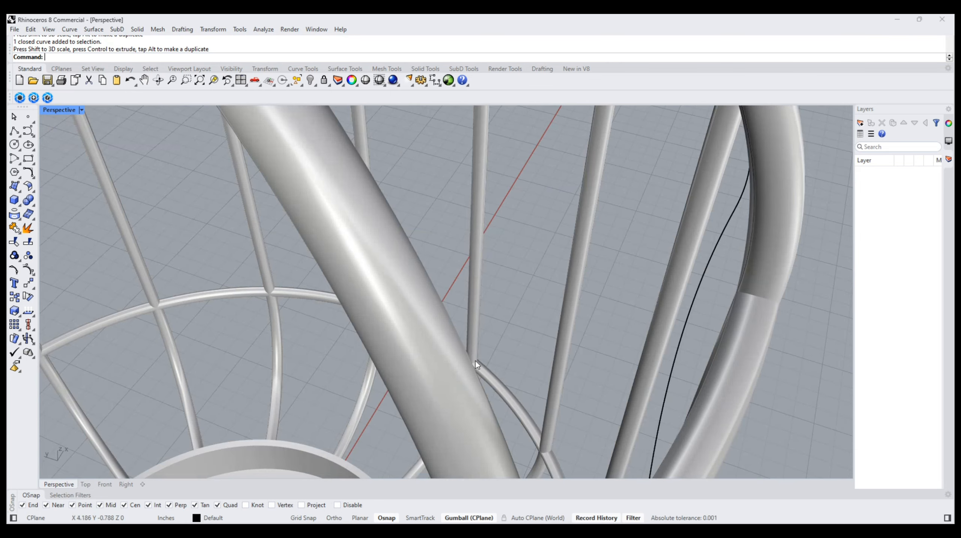
right_click_drag(475, 360, 482, 327)
left_click(111, 485)
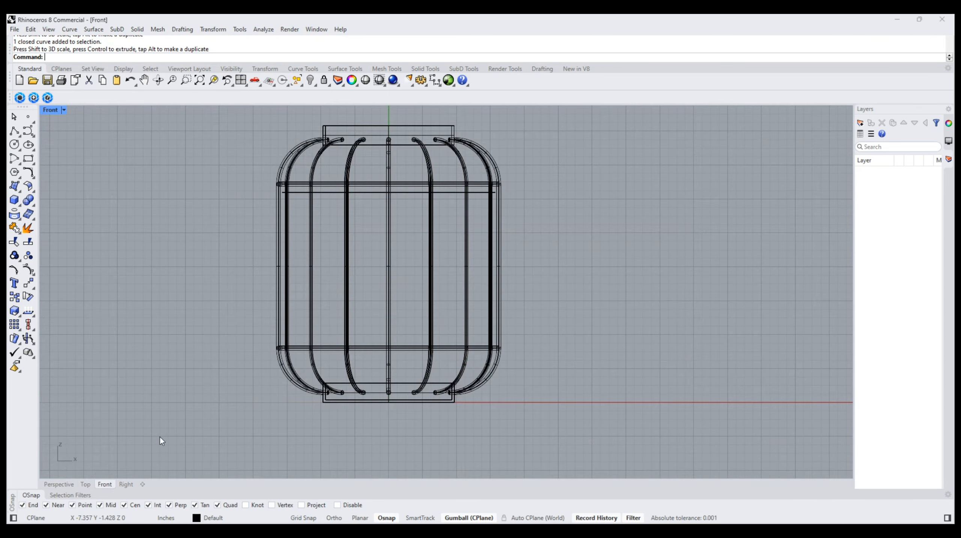
scroll(462, 295, "down", 2)
scroll(357, 214, "up", 8)
scroll(366, 306, "up", 3)
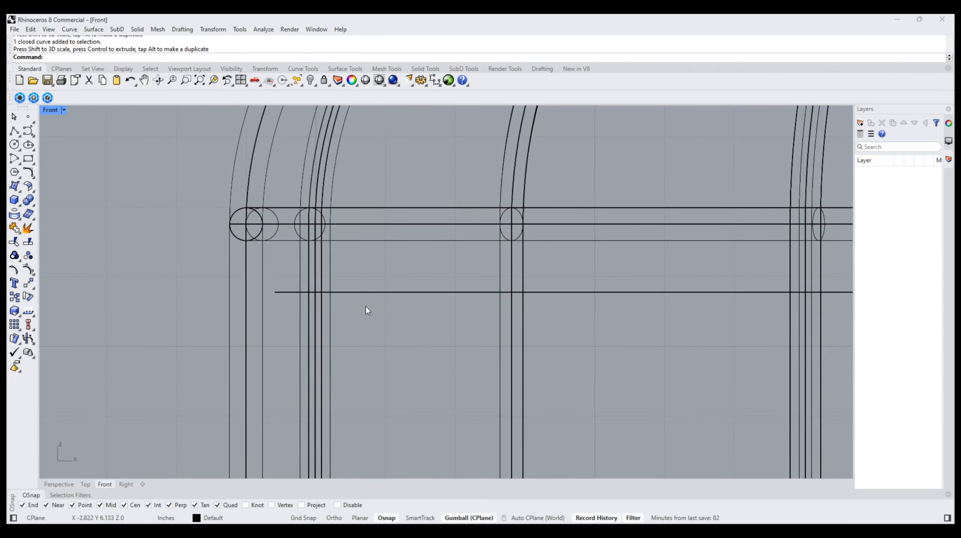
left_click(14, 145)
scroll(126, 232, "down", 3)
scroll(204, 262, "up", 3)
scroll(534, 279, "up", 2)
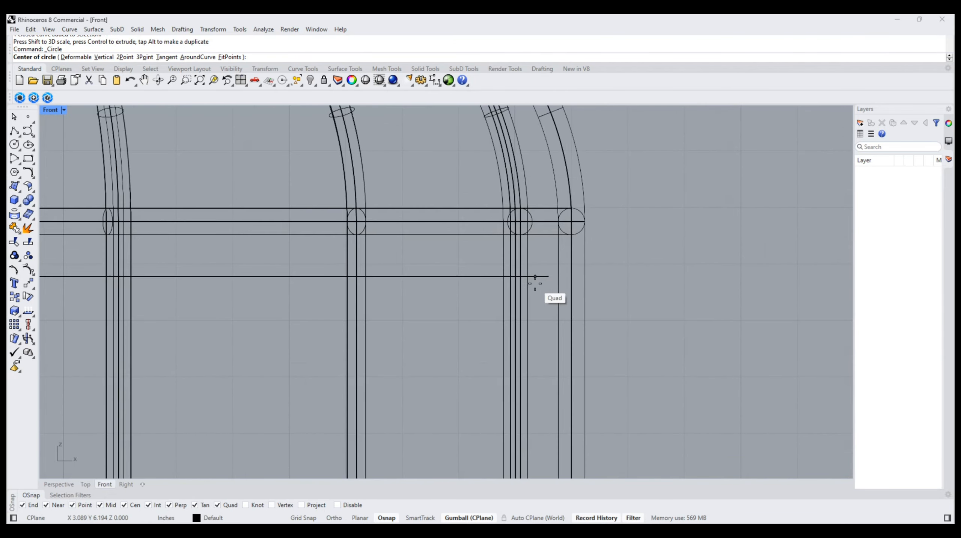
left_click(549, 276)
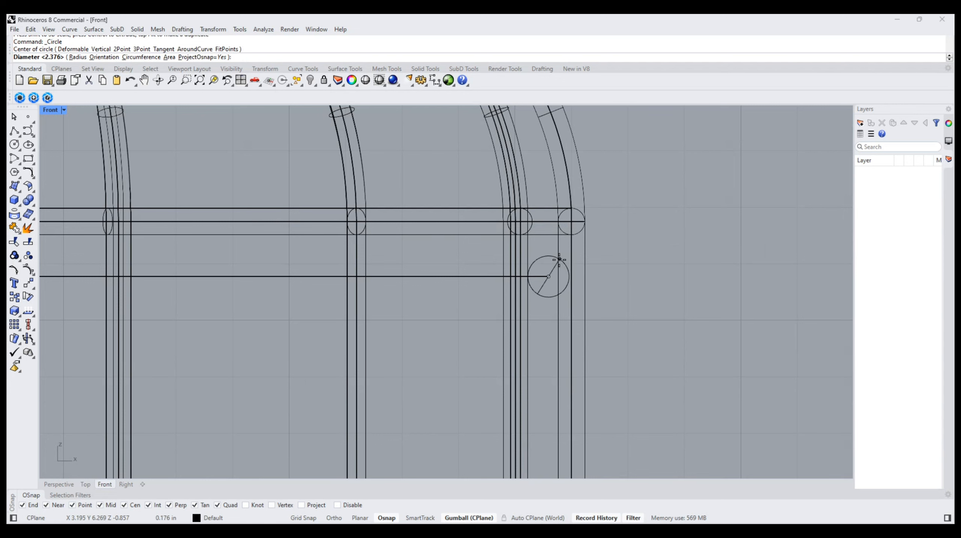
left_click(556, 263)
- Squash the small circle horizontally into an upright oval and shift it slightly outward from the curve's end
scroll(556, 264, "up", 3)
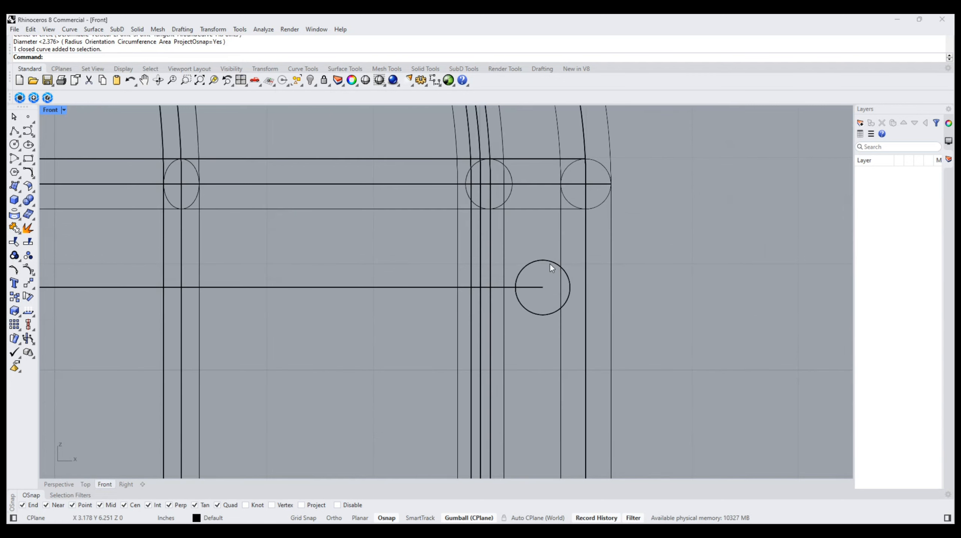
left_click(549, 264)
left_click_drag(518, 289, 579, 291)
left_click(727, 323)
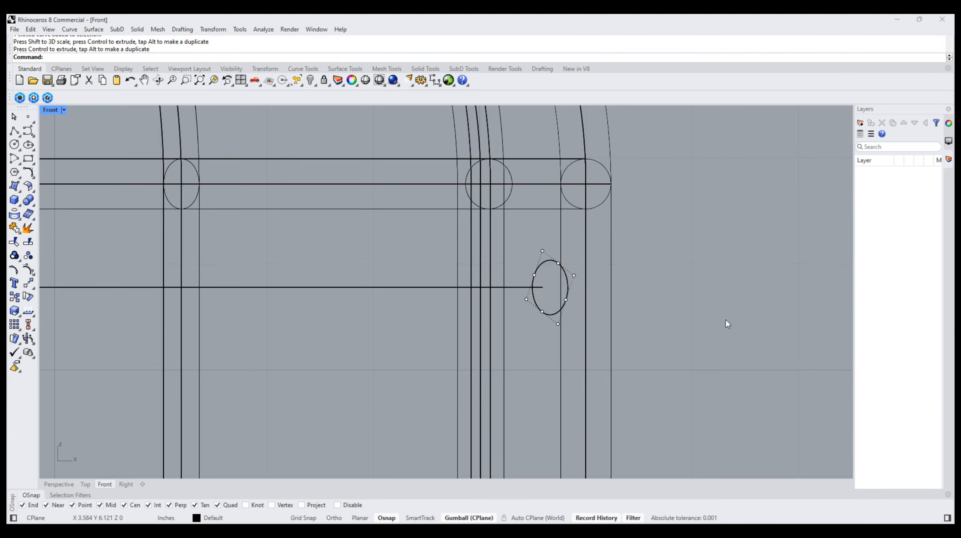
- Move the oval from a point on its inner edge onto the wavy curve, in front of the nearby rib
left_click(64, 487)
right_click_drag(572, 308, 517, 281)
scroll(491, 303, "down", 6)
scroll(433, 289, "up", 6)
left_click(486, 256)
type("M")
key("Return")
scroll(490, 259, "up", 3)
scroll(516, 281, "up", 2)
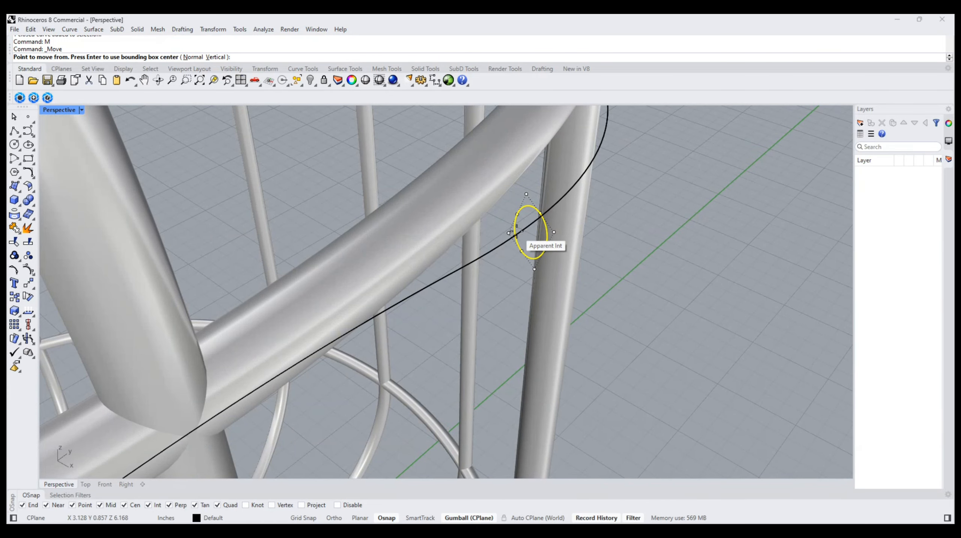
left_click(513, 228)
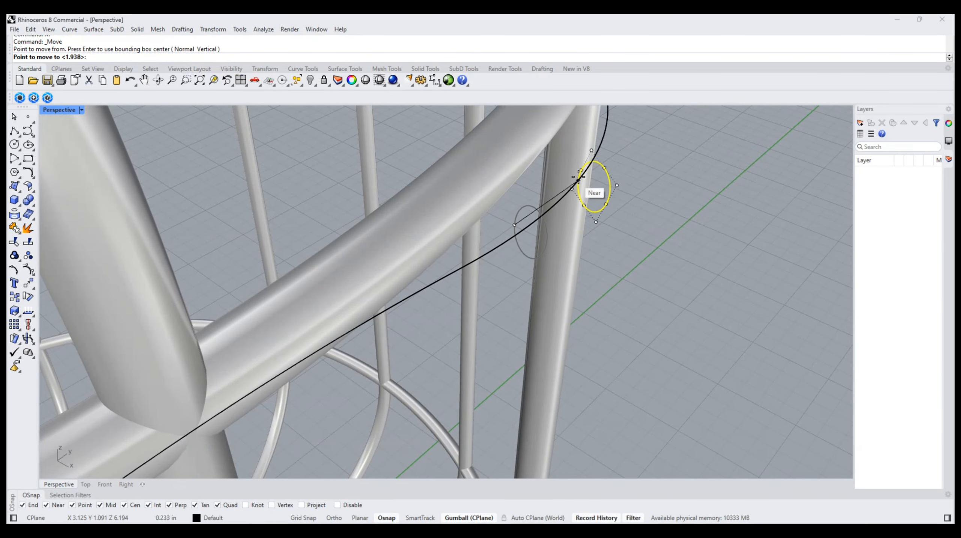
left_click(588, 170)
- Sweep the oval along the wavy curve with Sweep1, using the Freeform frame style and unchanged cross sections
scroll(690, 298, "down", 3)
right_click_drag(690, 299, 601, 237)
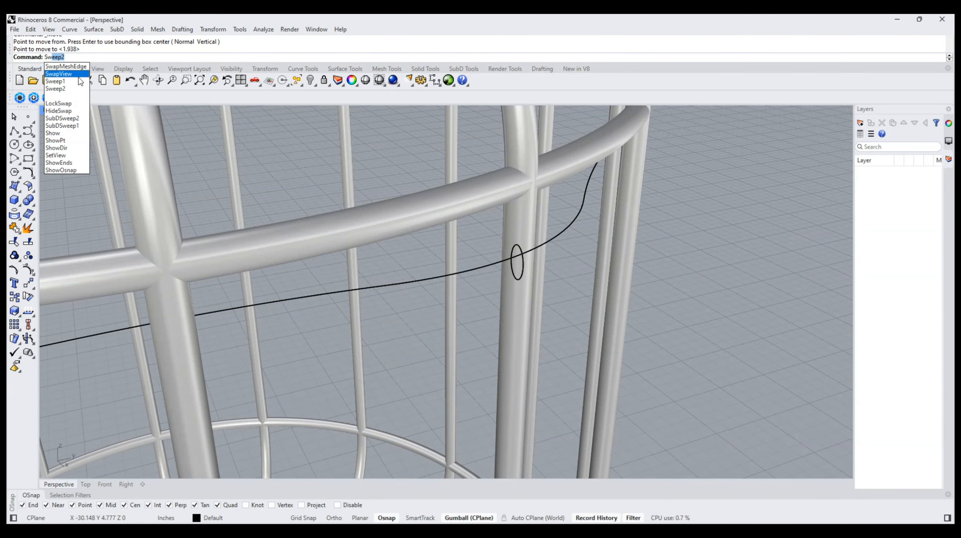
left_click(62, 83)
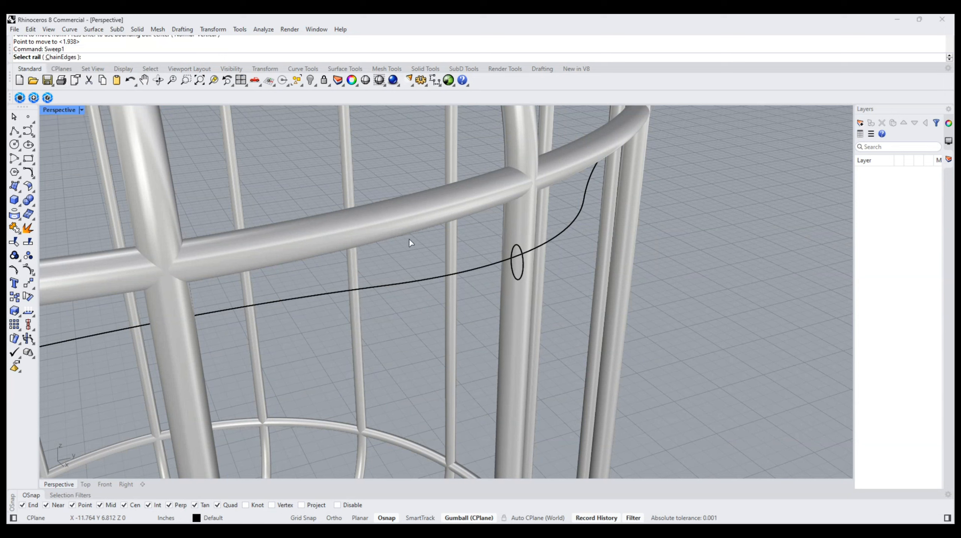
left_click(485, 265)
left_click(523, 270)
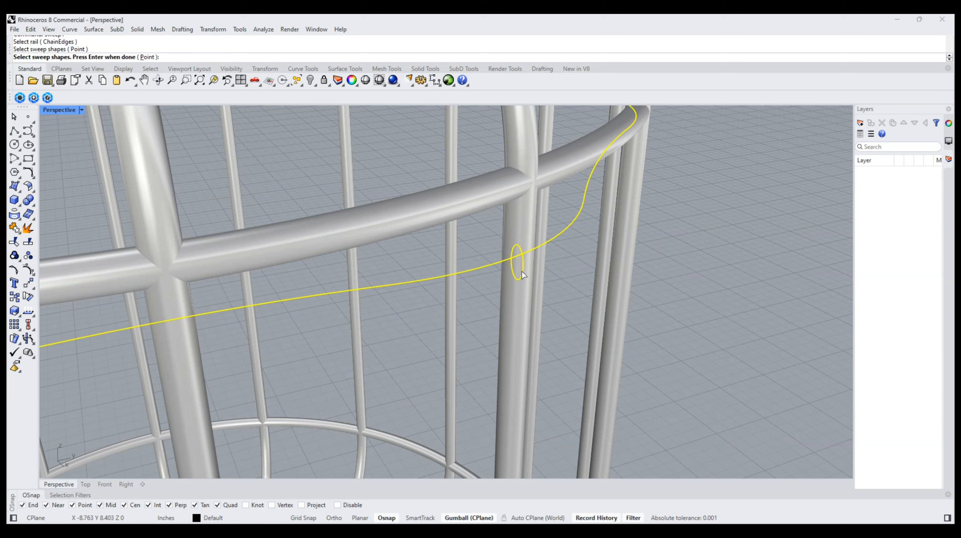
key("Return")
key("Return")
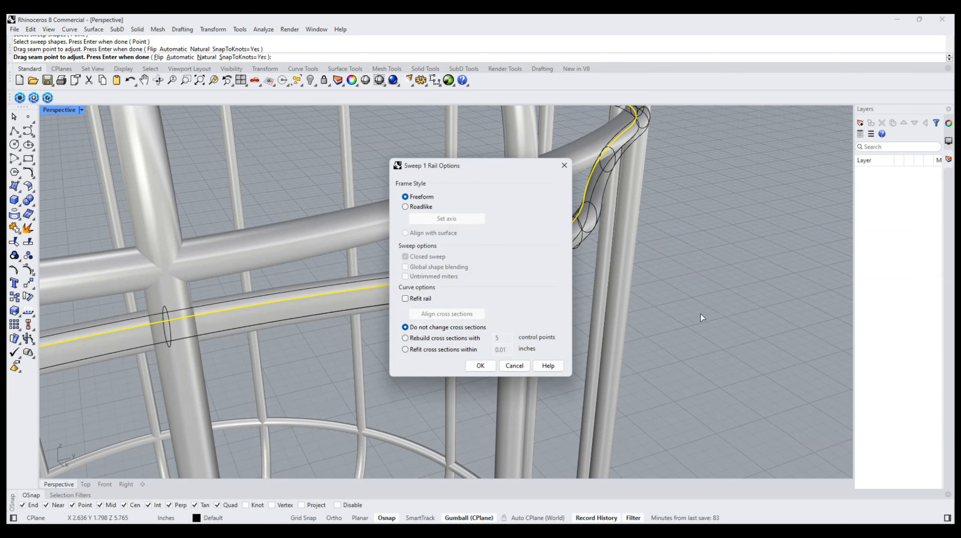
key("Return")
- Complete the sweep and assign the swept wavy band to the red Layer 01
scroll(755, 329, "down", 6)
mouse_move(422, 312)
right_mouse_down()
mouse_move(508, 278)
mouse_move(553, 285)
mouse_move(432, 293)
right_mouse_up()
scroll(322, 305, "up", 8)
left_click(340, 305)
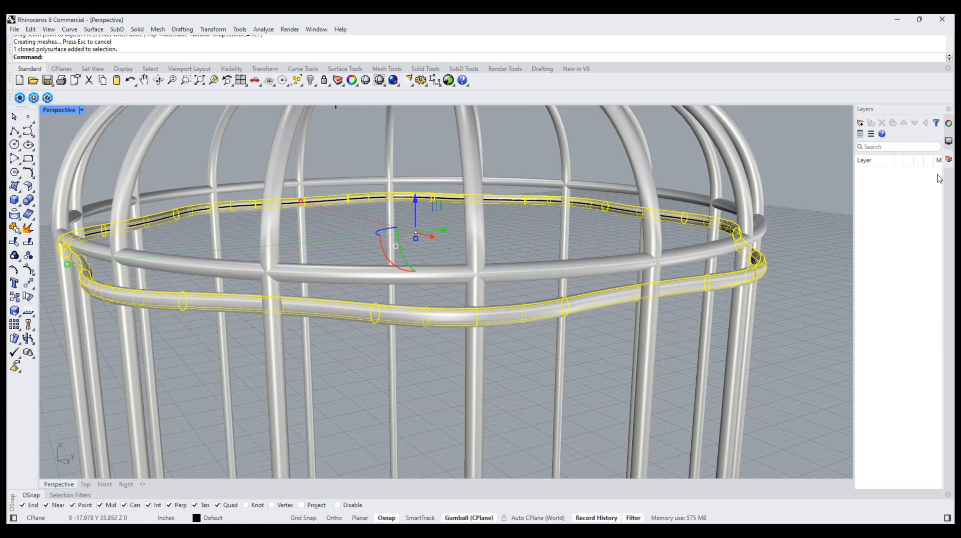
left_click(948, 125)
left_click(948, 139)
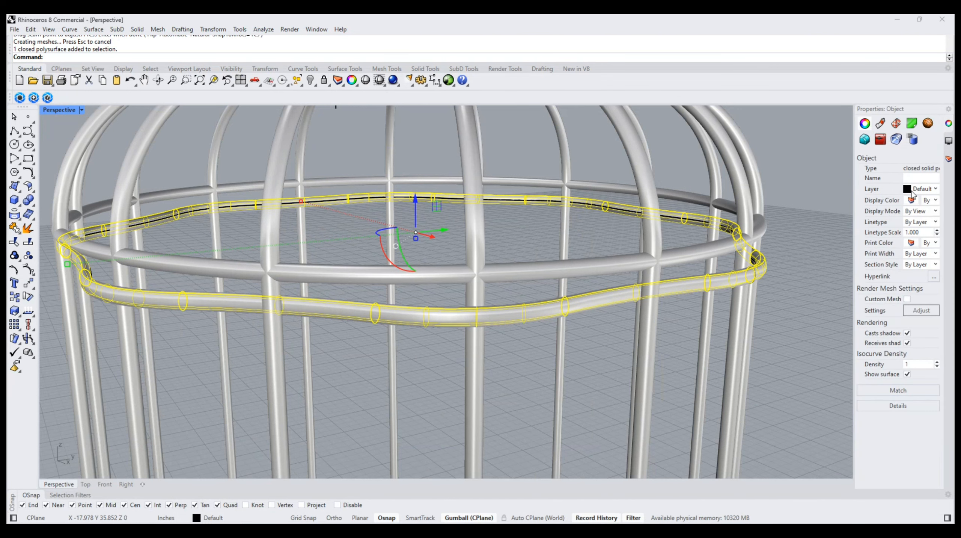
left_click(913, 190)
left_click(922, 219)
left_click(750, 338)
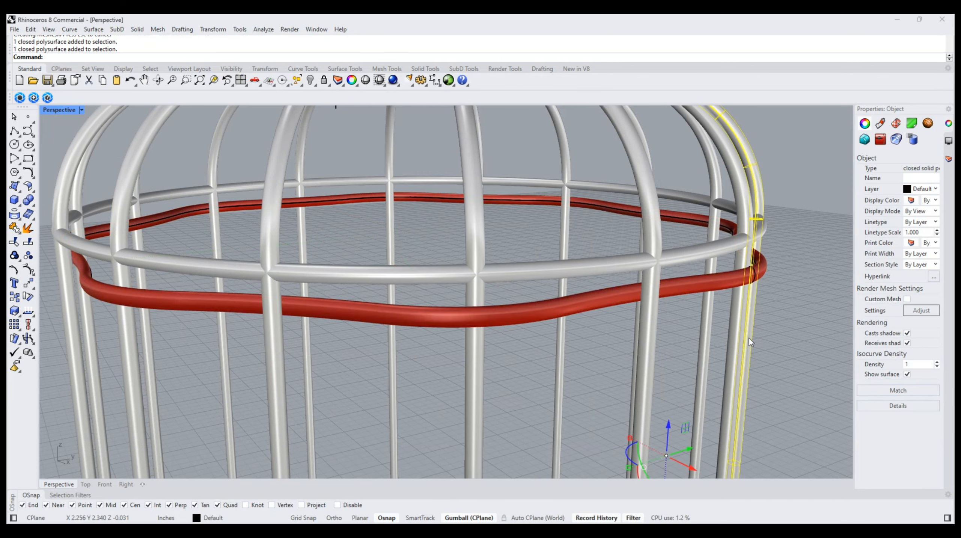
left_click(851, 321)
- Scale the band's oval profile curve slightly smaller in height so the history-linked sweep becomes thinner
scroll(571, 281, "down", 10)
right_click_drag(571, 280, 554, 269)
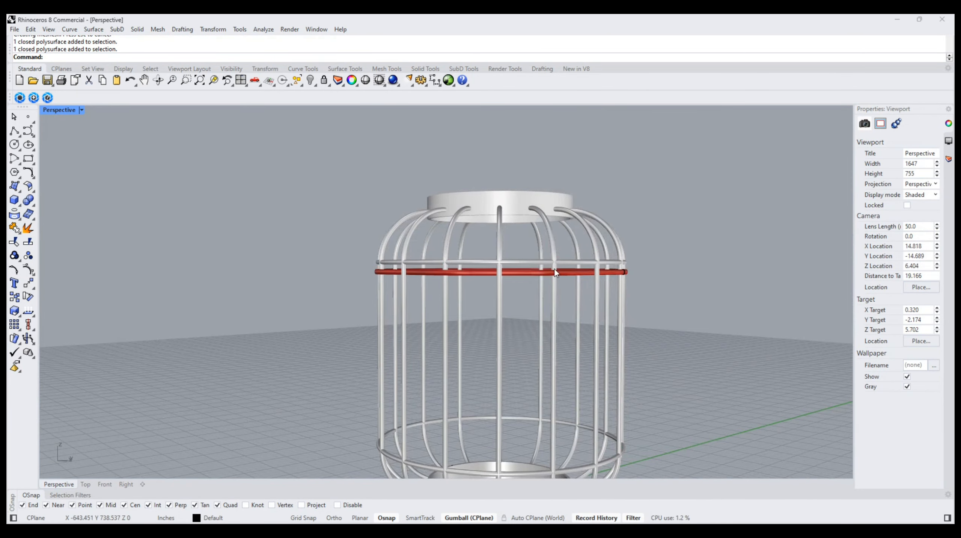
scroll(554, 268, "up", 8)
right_click_drag(650, 284, 753, 281)
scroll(754, 281, "up", 6)
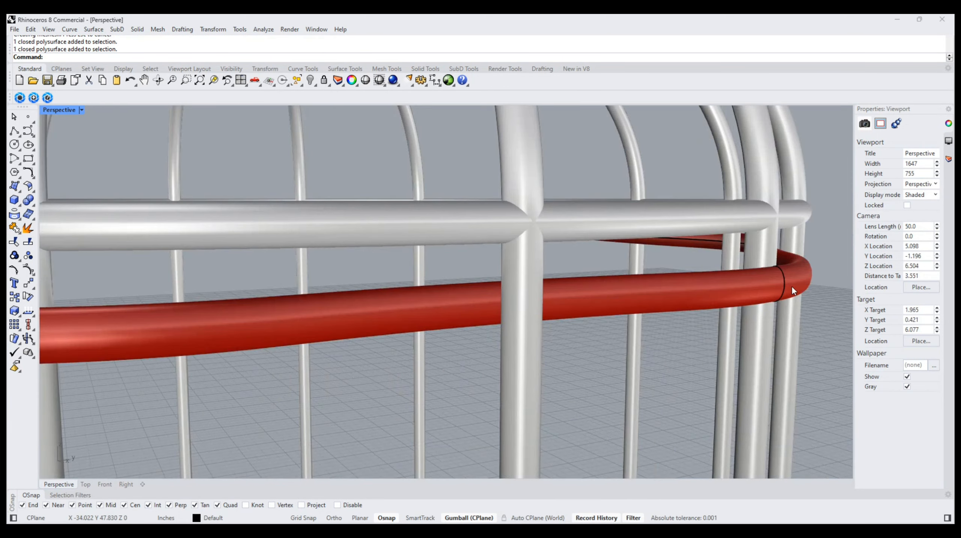
left_click(782, 277)
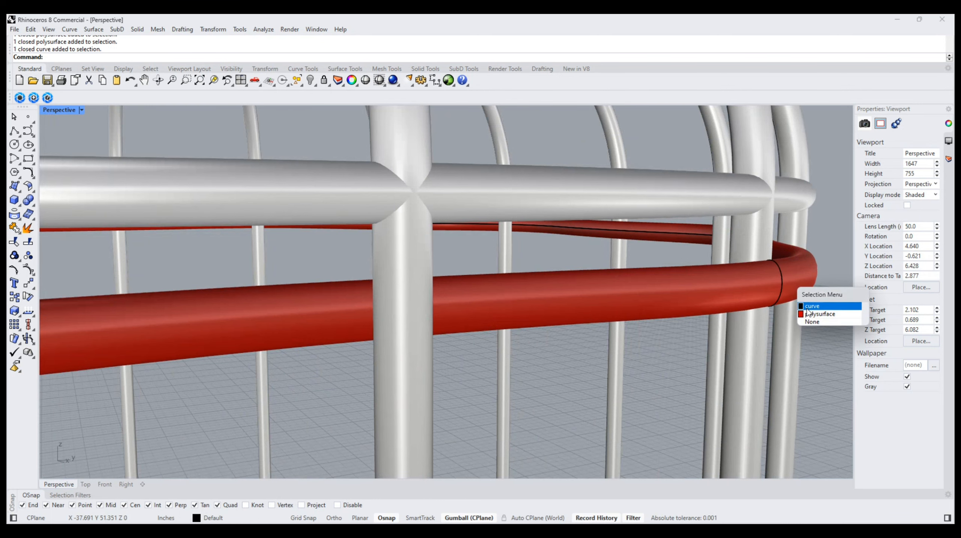
left_click(801, 314)
left_click_drag(750, 301, 750, 295)
scroll(528, 266, "down", 10)
right_click_drag(530, 266, 620, 273)
left_click(717, 295)
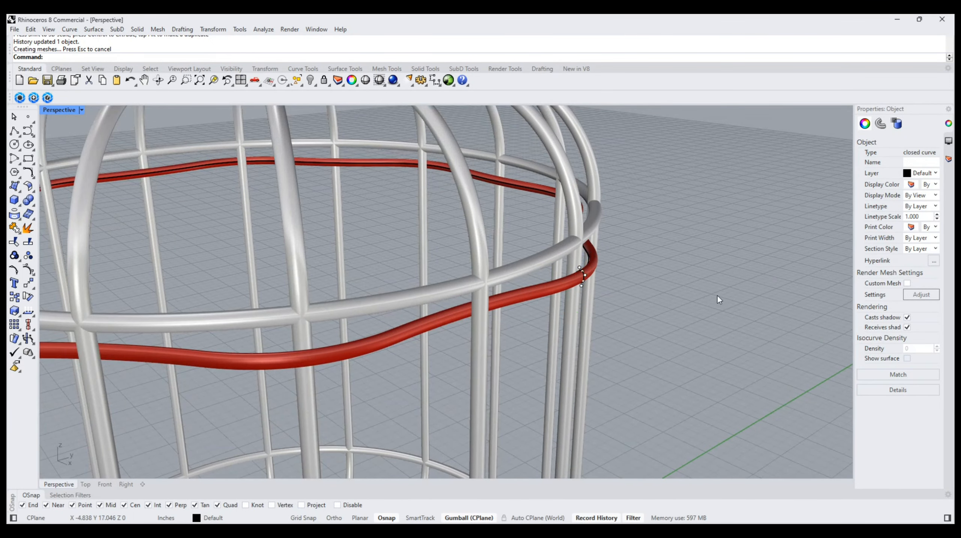
- Duplicate the red wavy band vertically, placing the copy a short distance below the original
scroll(584, 261, "down", 10)
right_click_drag(559, 278, 624, 288)
left_click(105, 484)
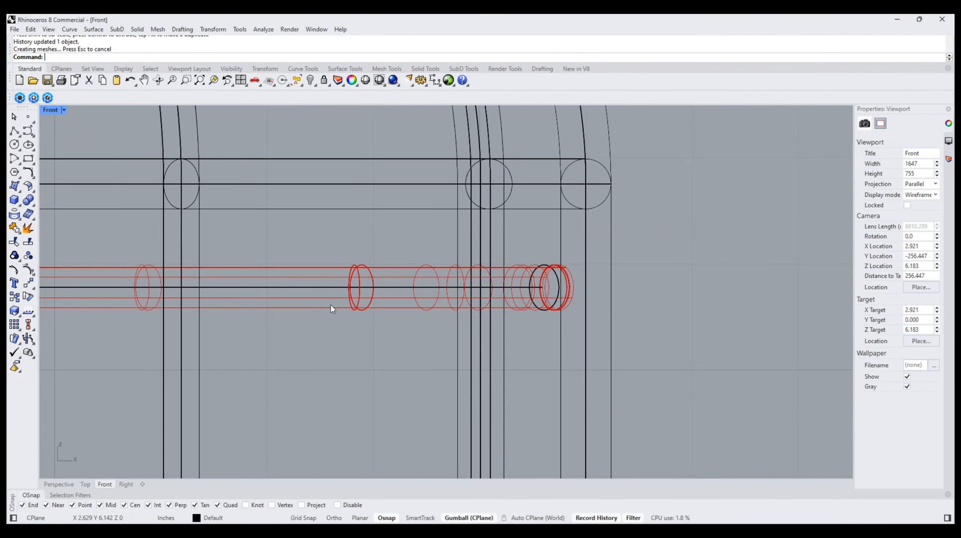
scroll(371, 309, "down", 5)
scroll(508, 295, "up", 2)
scroll(508, 294, "down", 3)
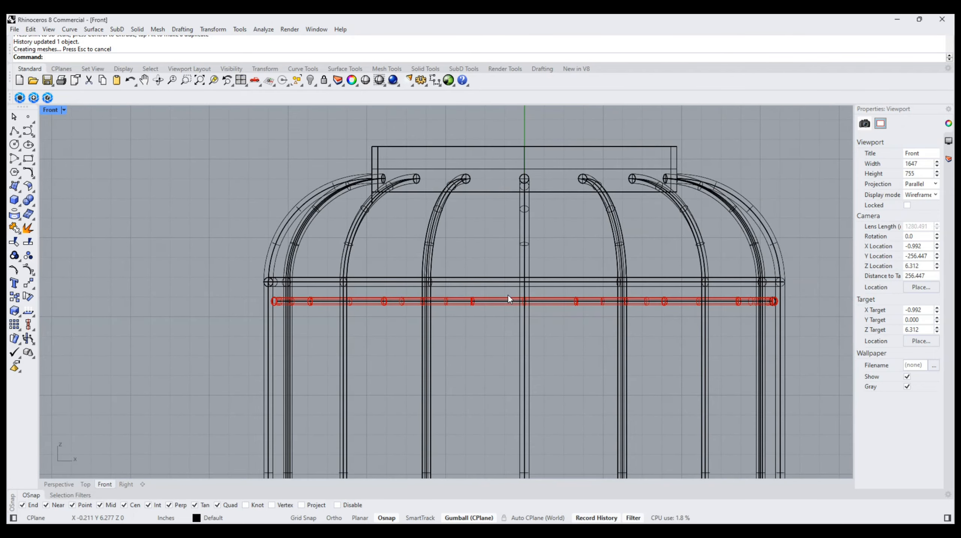
left_click(508, 295)
left_click(59, 484)
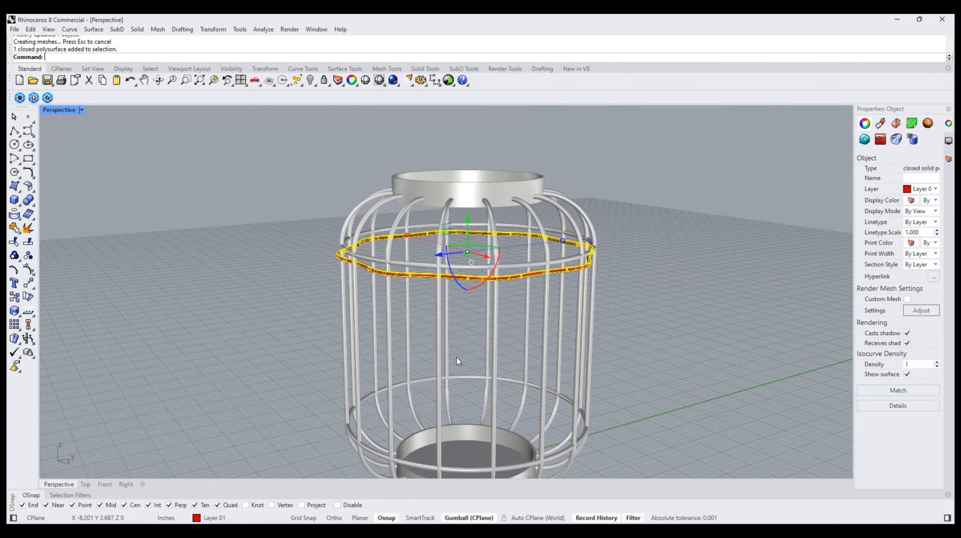
scroll(494, 246, "up", 5)
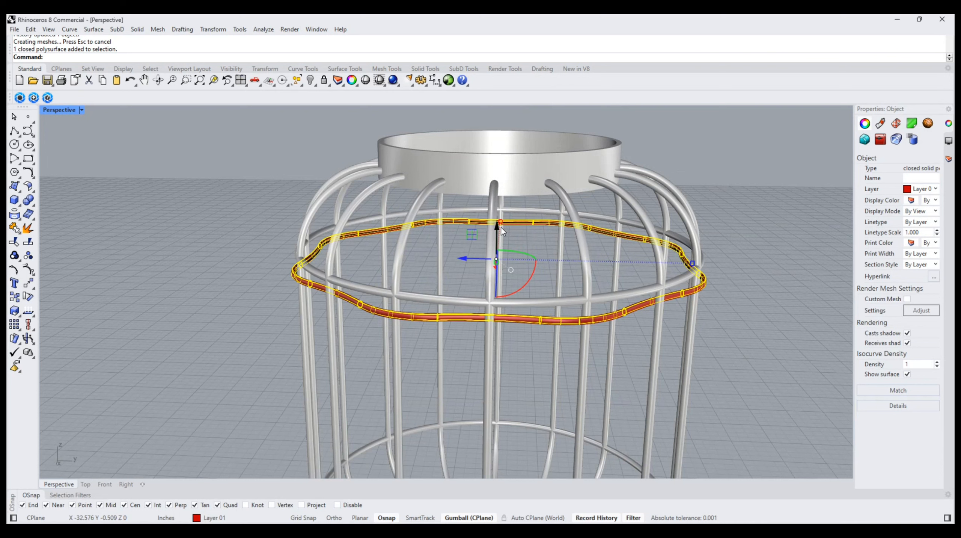
left_click_drag(501, 227, 500, 243)
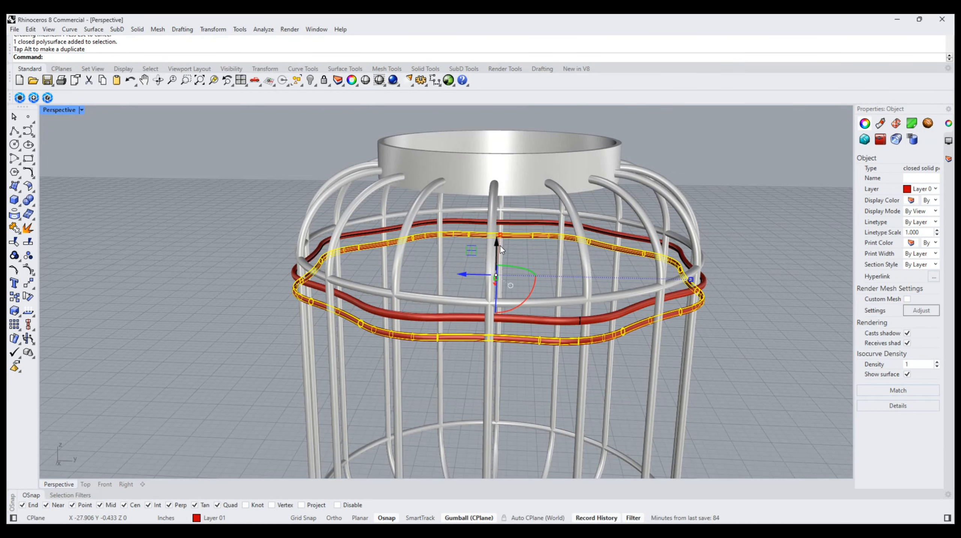
- Rotate the copied band about the origin (0) by one rib spacing, from one rib to its neighbour, so its weave alternates
left_click(28, 296)
type("0")
key("Return")
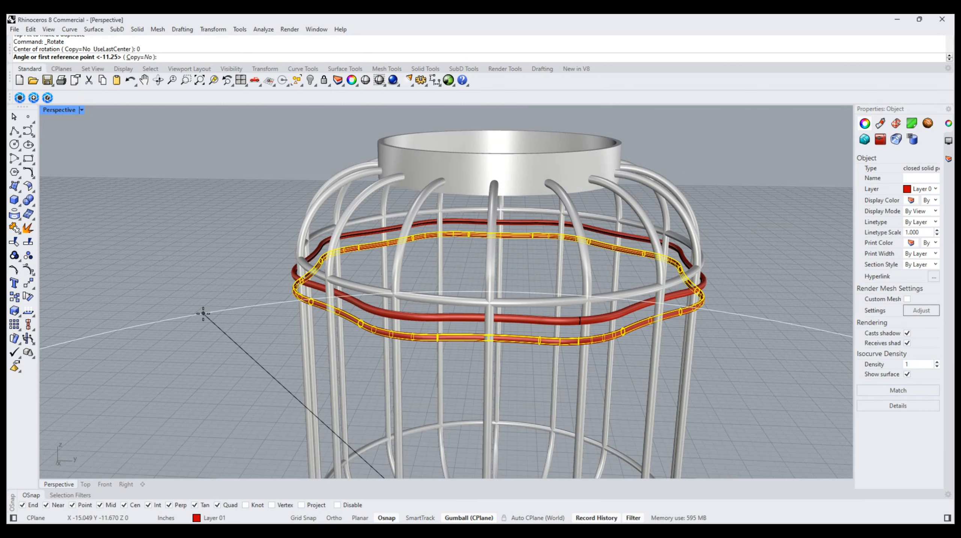
scroll(587, 349, "up", 5)
scroll(579, 351, "down", 5)
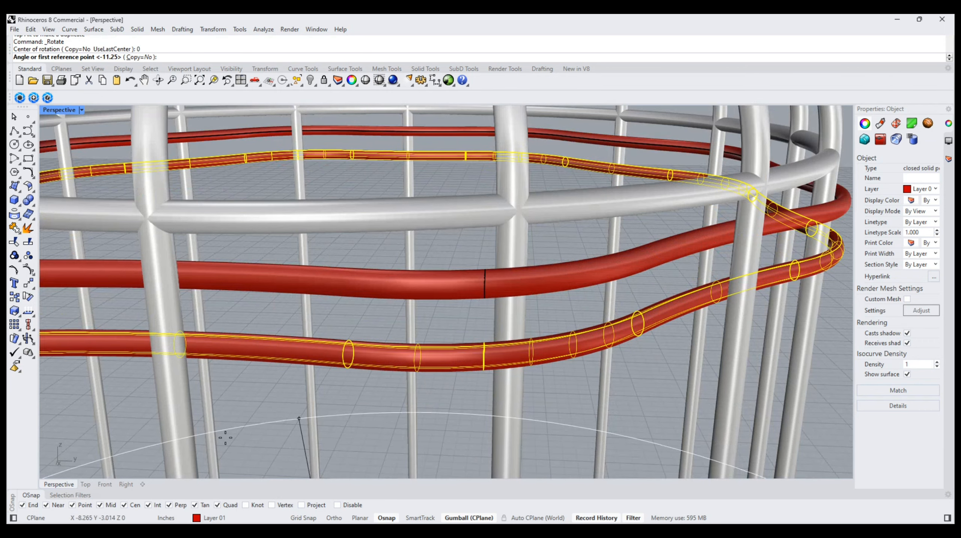
left_click(85, 484)
scroll(485, 375, "up", 10)
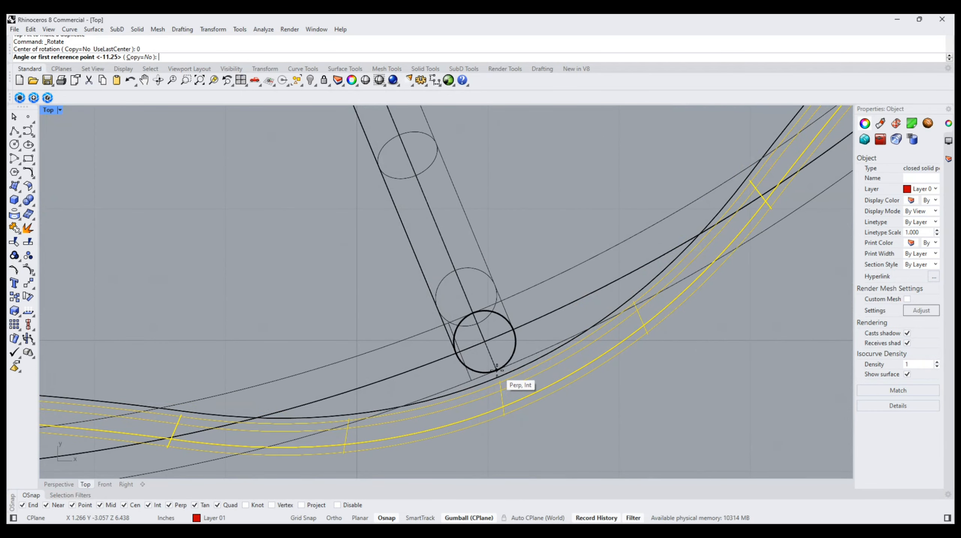
left_click(486, 372)
scroll(482, 375, "down", 5)
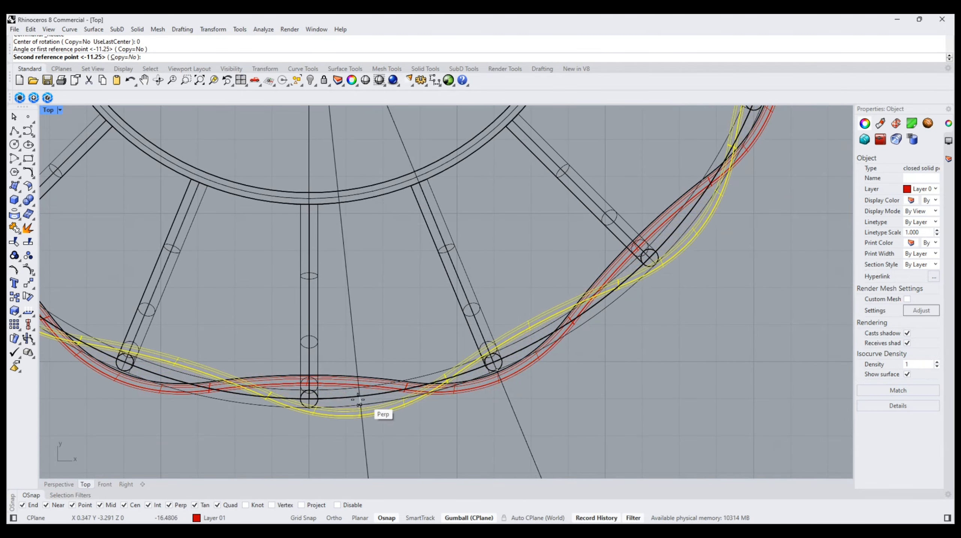
left_click(309, 410)
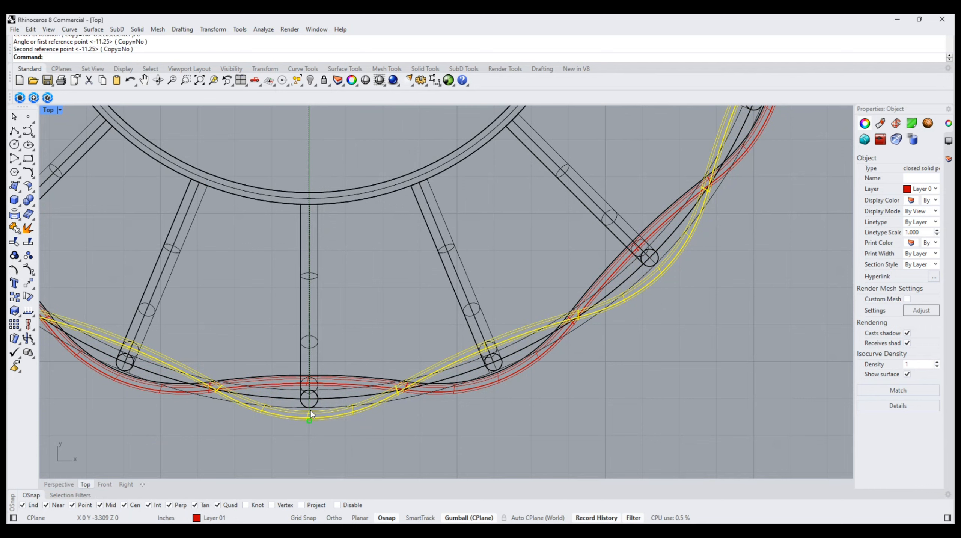
left_click(59, 484)
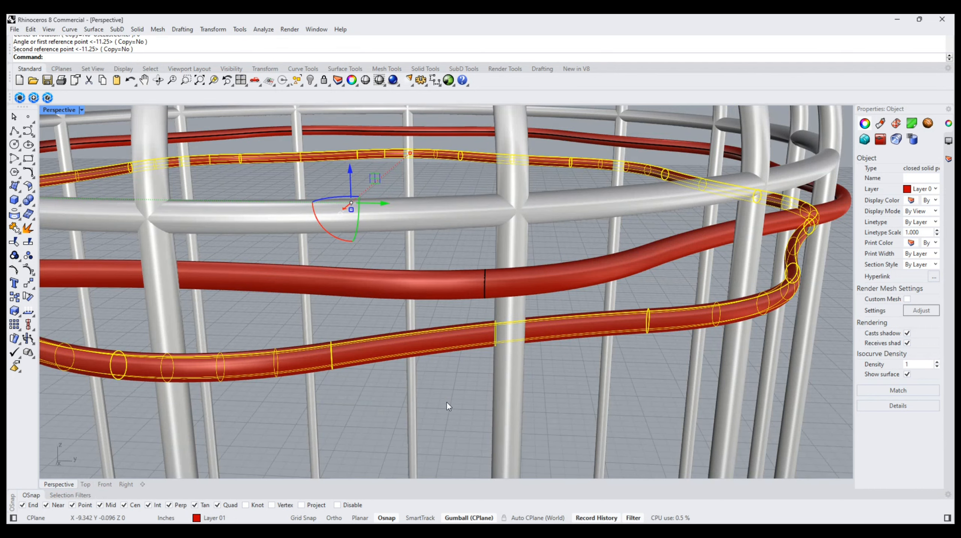
key("Escape")
scroll(483, 342, "down", 4)
right_click_drag(484, 342, 446, 323)
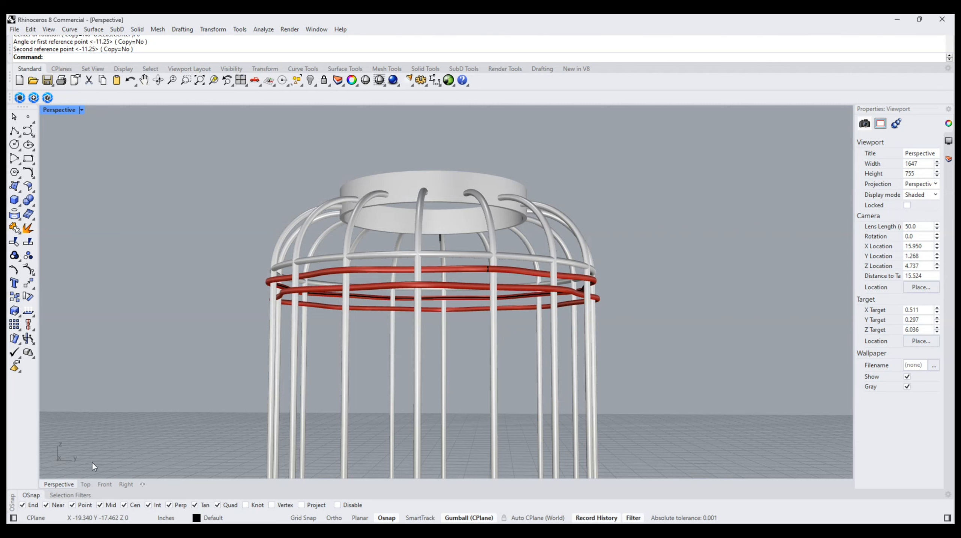
- In the Front view, move the lower band straight up until it sits just beneath the upper band
left_click(104, 484)
scroll(507, 311, "up", 2)
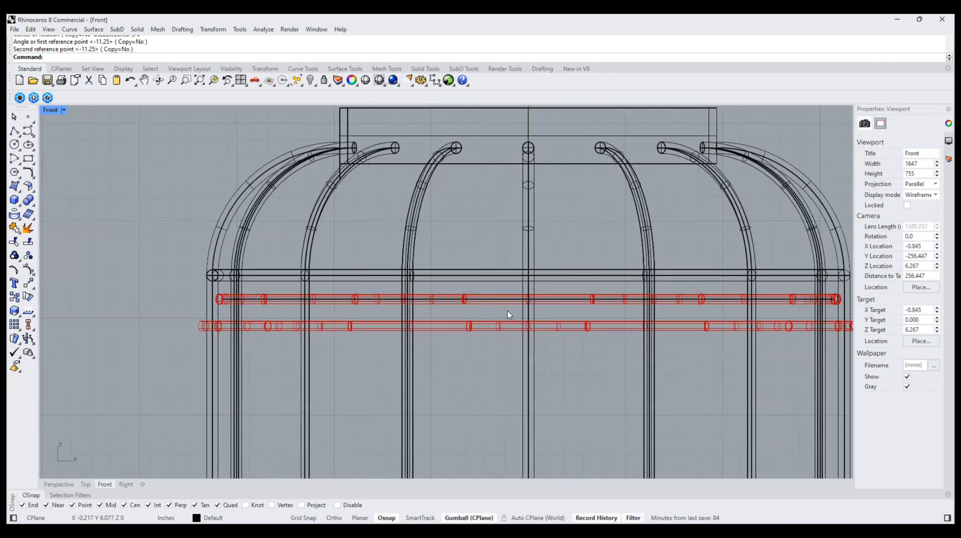
scroll(508, 311, "up", 2)
left_click_drag(488, 351, 455, 317)
scroll(536, 317, "up", 3)
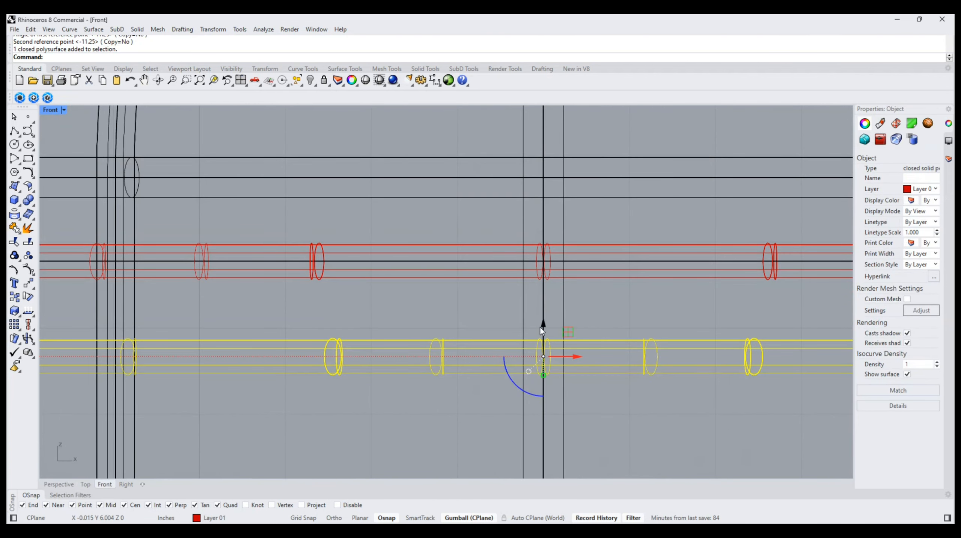
left_click_drag(544, 323, 554, 266)
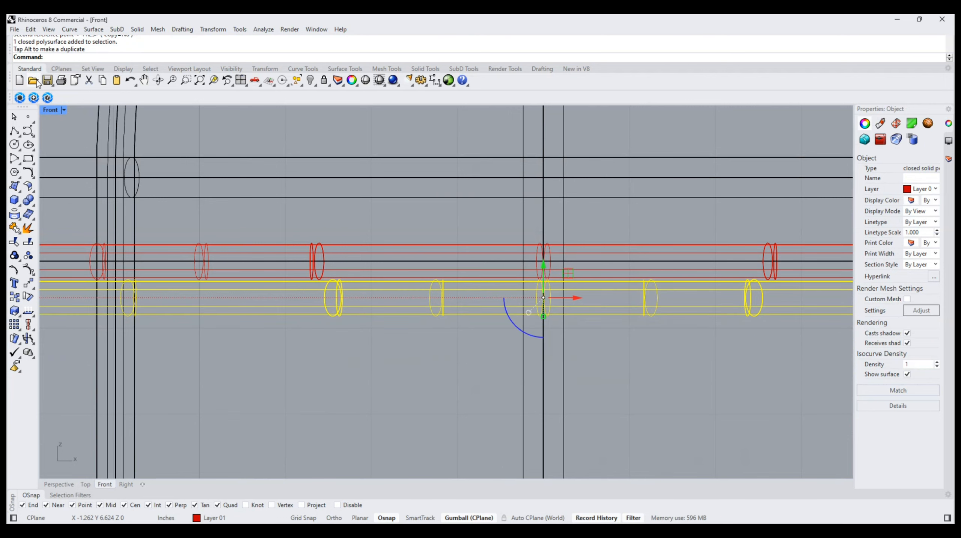
- Set the Front view to Shaded display and fine-tune the lower band's height against the upper band
left_click(63, 109)
left_click(80, 158)
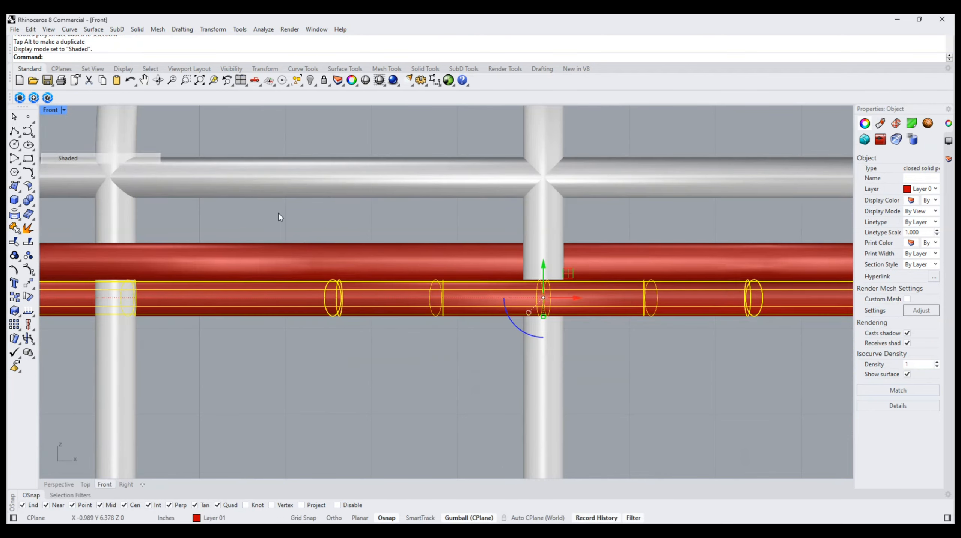
scroll(558, 269, "up", 6)
mouse_move(524, 314)
left_mouse_down()
mouse_move(531, 339)
mouse_move(540, 318)
left_mouse_up()
- Select the pair of alternating bands and duplicate it straight down so the copies sit directly beneath the originals
left_click(362, 431)
left_click_drag(369, 449, 279, 174)
scroll(289, 196, "down", 8)
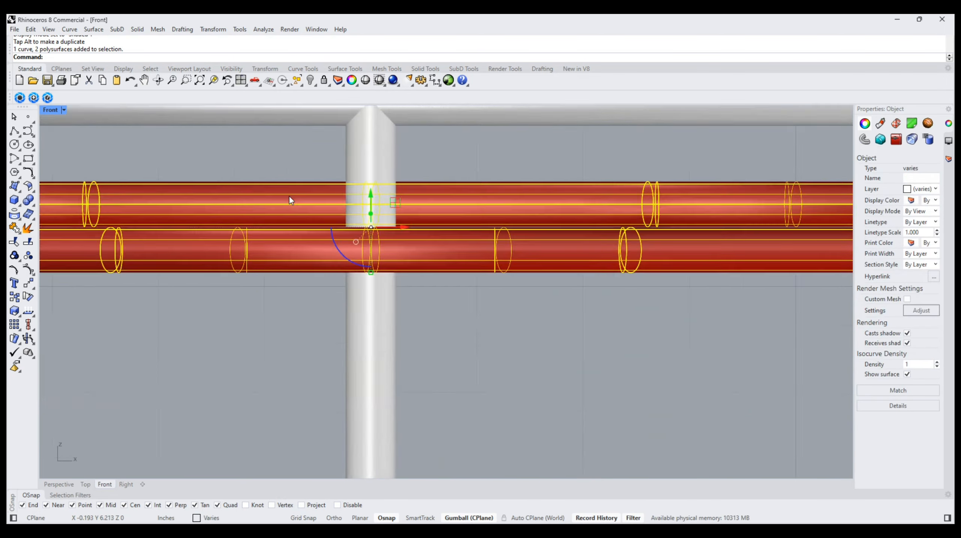
right_click_drag(407, 242, 443, 205)
scroll(377, 180, "up", 5)
left_click_drag(362, 141, 376, 279)
key("alt")
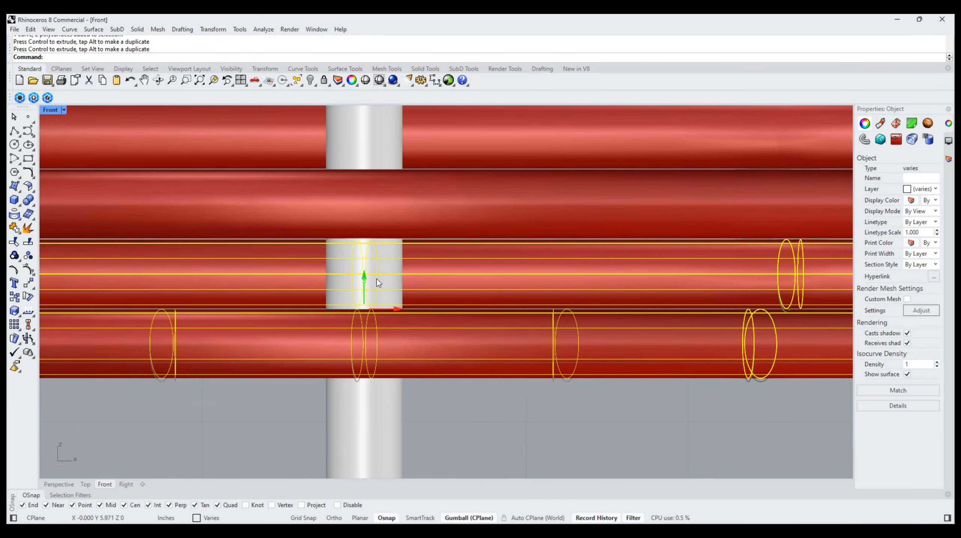
- Duplicate all four bands straight down and nudge the copies up to close the gap beneath the originals
scroll(285, 307, "down", 9)
left_click_drag(264, 358, 223, 233)
right_click_drag(326, 319, 384, 265)
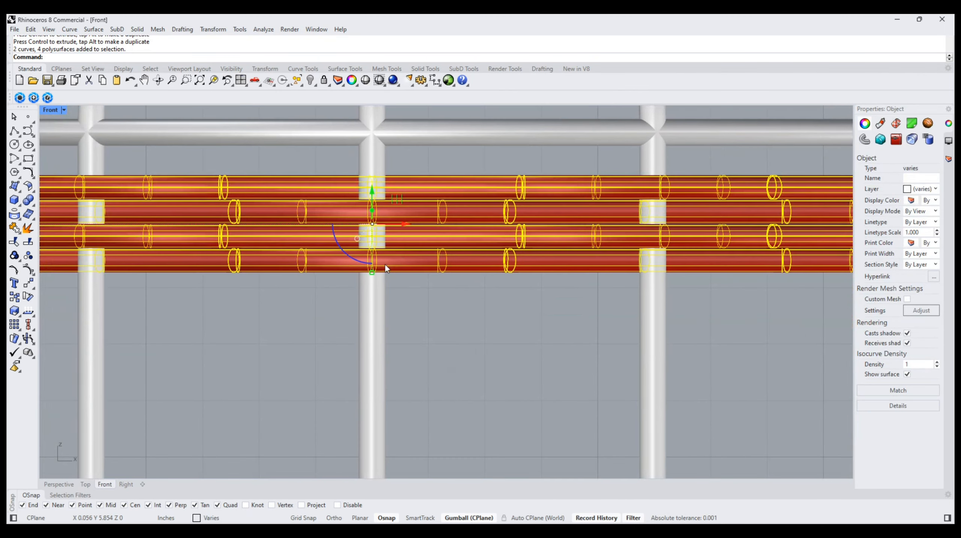
left_click_drag(374, 197, 400, 266)
scroll(368, 271, "up", 5)
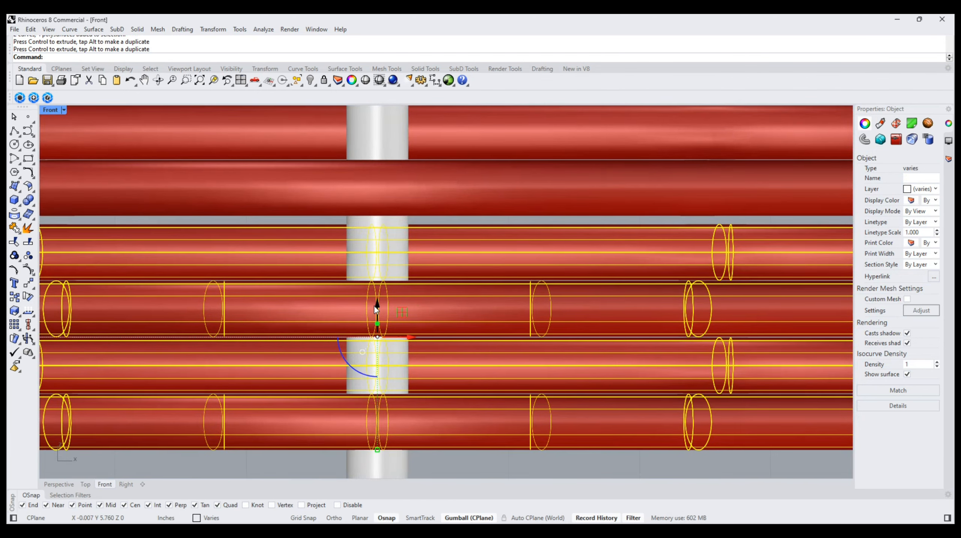
left_click_drag(374, 306, 386, 298)
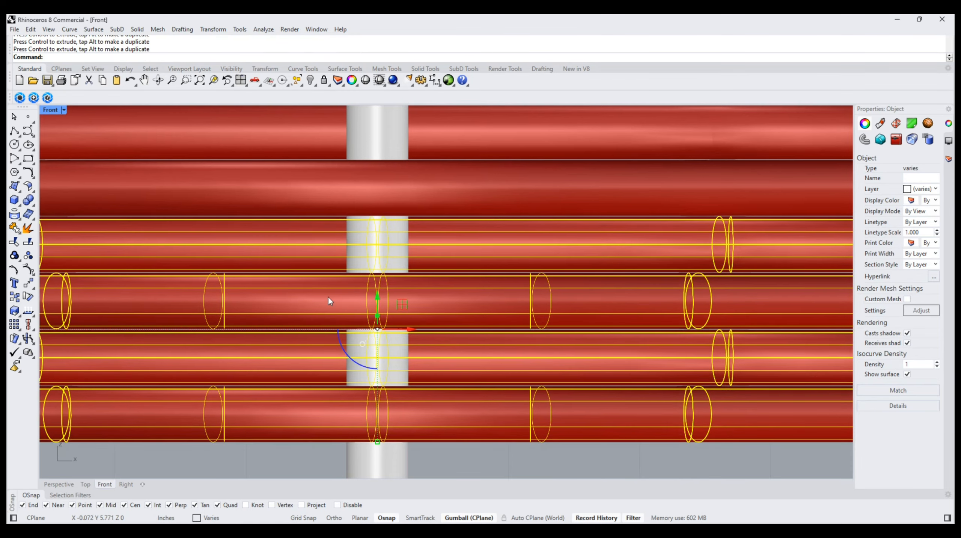
- Duplicate all eight bands straight down and nudge the copied set up flush with the bands above
scroll(328, 300, "down", 5)
left_click_drag(234, 404, 222, 269)
left_click_drag(211, 230, 209, 227)
scroll(306, 222, "up", 3)
left_click_drag(309, 250, 321, 448)
key("alt")
right_click_drag(359, 342, 411, 180)
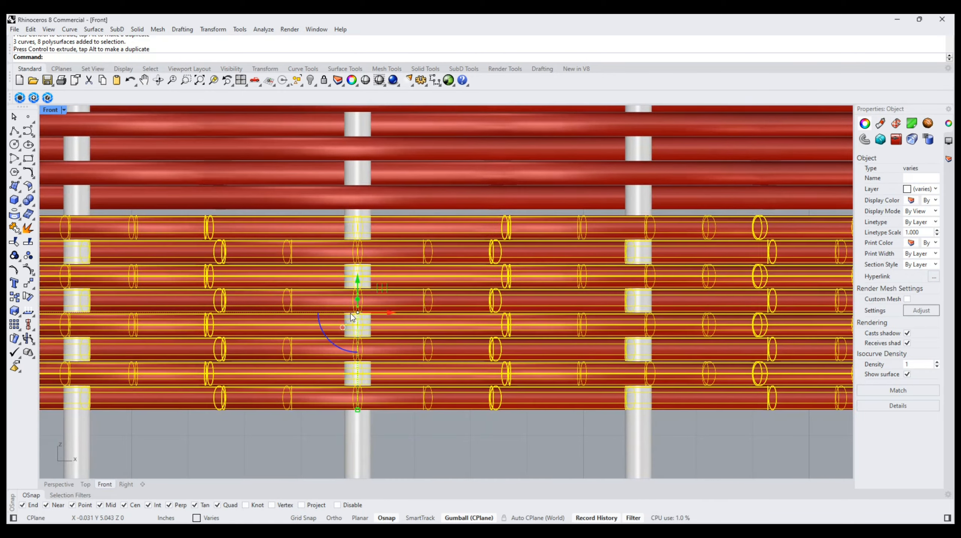
scroll(356, 282, "up", 3)
left_click_drag(359, 308, 366, 294)
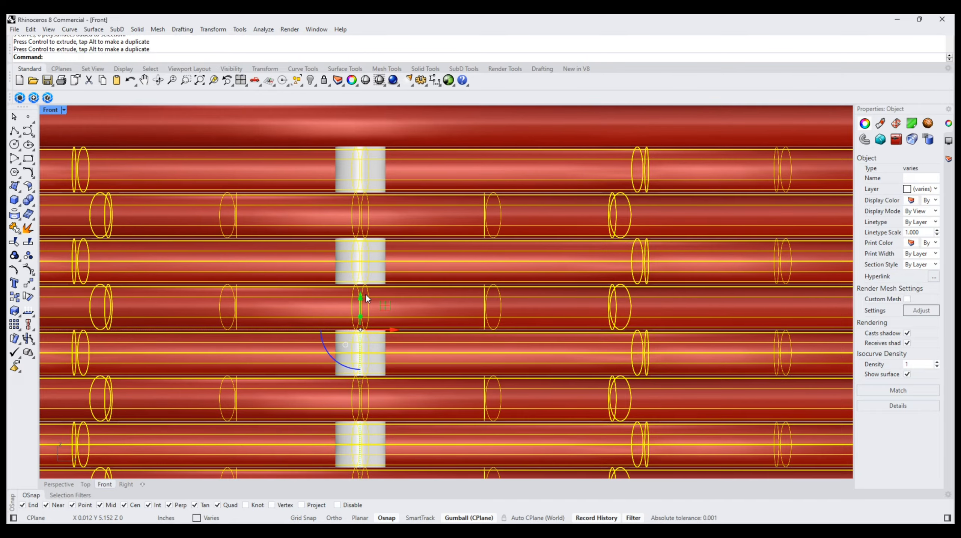
- Duplicate all sixteen bands straight down and adjust the copied set to continue the weave without a gap
scroll(366, 294, "down", 5)
scroll(365, 294, "down", 6)
scroll(324, 323, "up", 5)
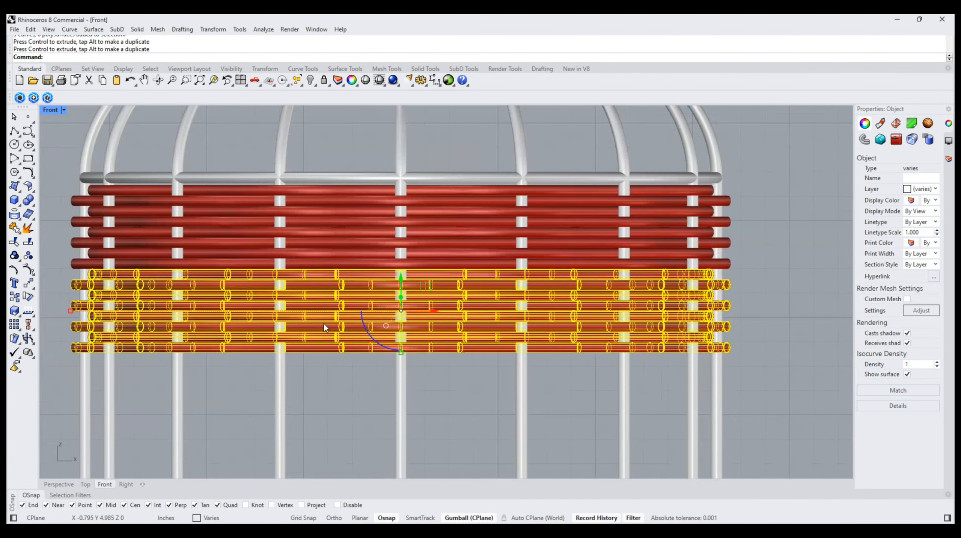
left_click_drag(347, 392, 318, 191)
left_click_drag(402, 276, 399, 404)
scroll(400, 404, "up", 8)
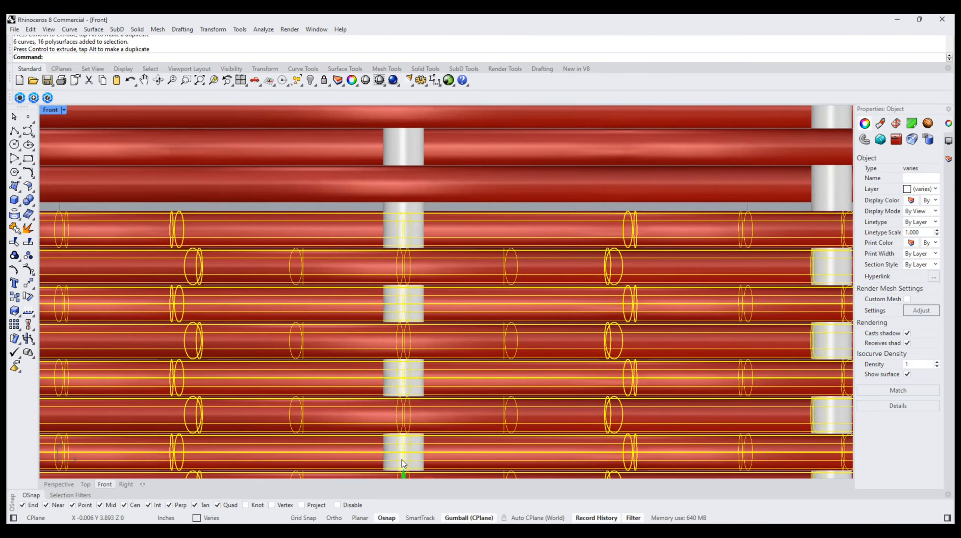
left_click_drag(403, 470, 413, 464)
scroll(377, 338, "down", 8)
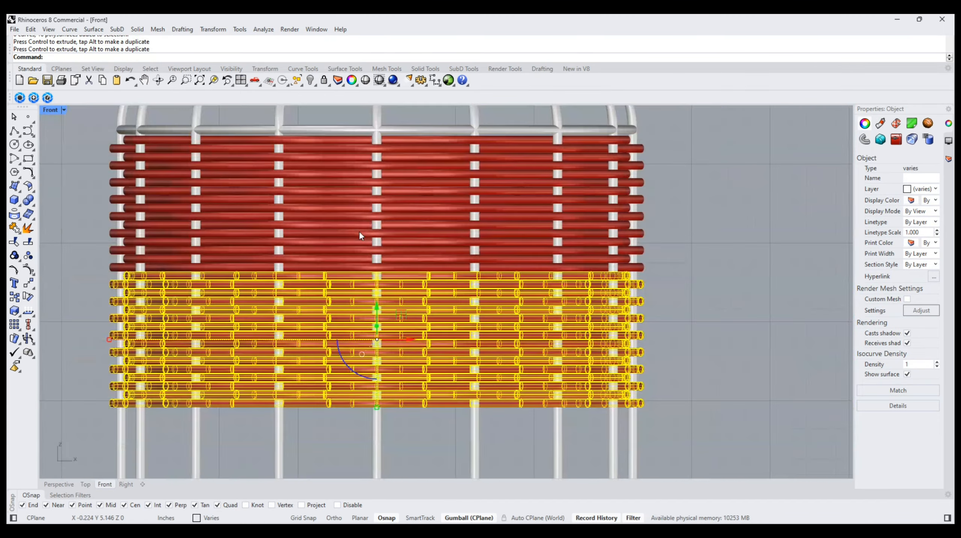
- Select the lowest ten bands, duplicate them straight down and nudge the copies flush beneath the existing weave
scroll(359, 233, "down", 5)
scroll(353, 261, "up", 2)
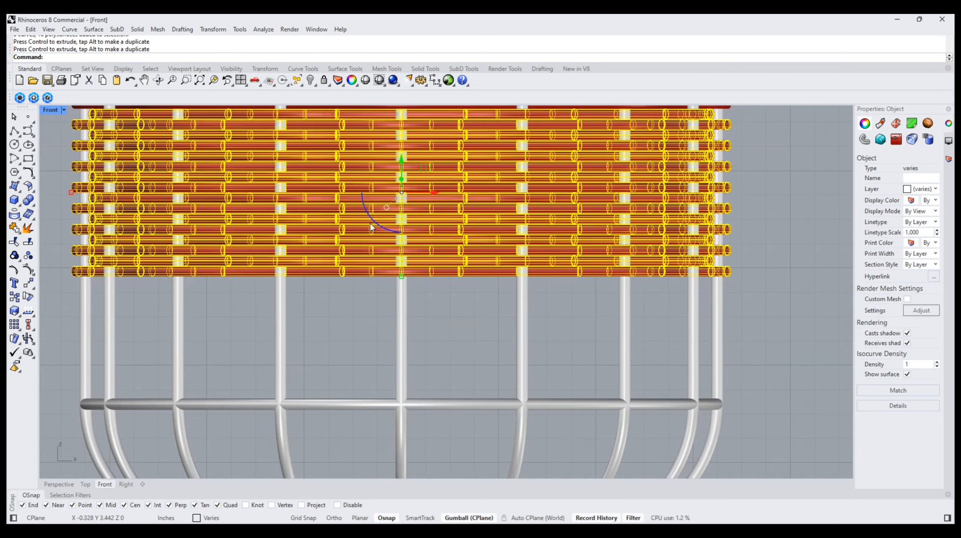
left_click_drag(350, 308, 323, 165)
scroll(322, 165, "up", 1)
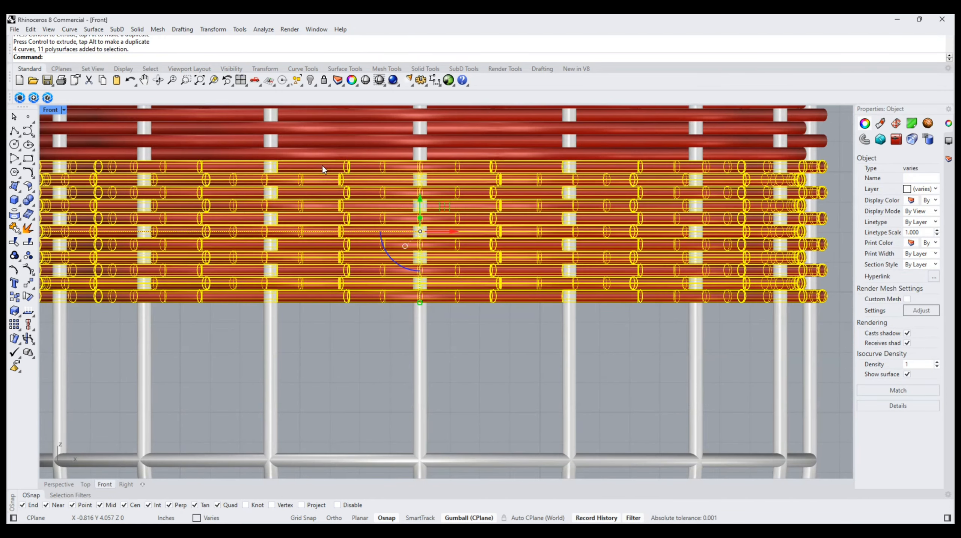
left_click_drag(332, 341, 283, 177)
mouse_move(422, 197)
left_mouse_down()
mouse_move(423, 344)
mouse_move(426, 333)
left_mouse_up()
key("alt")
right_click_drag(399, 384, 428, 288)
scroll(449, 249, "up", 3)
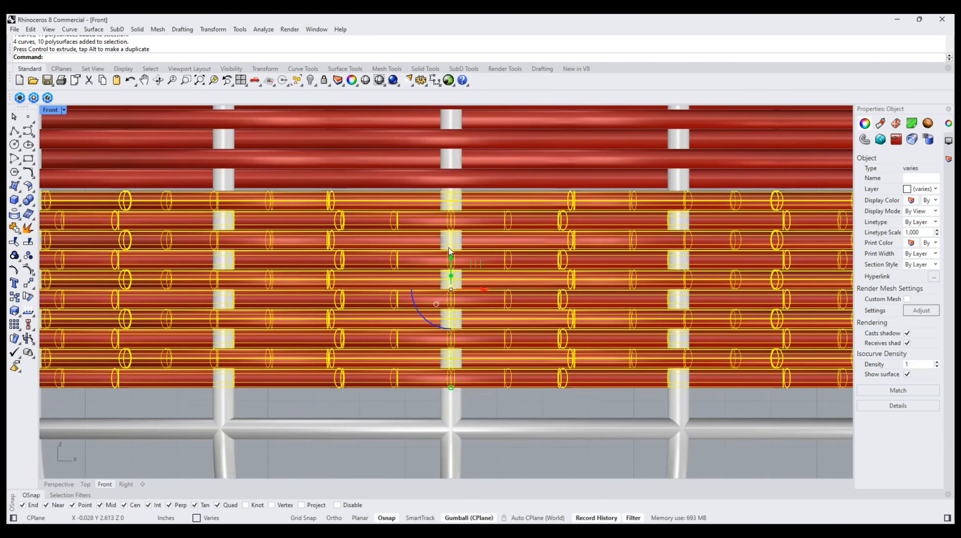
left_click_drag(453, 265, 452, 263)
left_click(396, 399)
- Duplicate the lowest pair of alternating bands straight down to fill the remaining gap above the lower hoop
right_click_drag(395, 400, 424, 343)
scroll(353, 349, "up", 4)
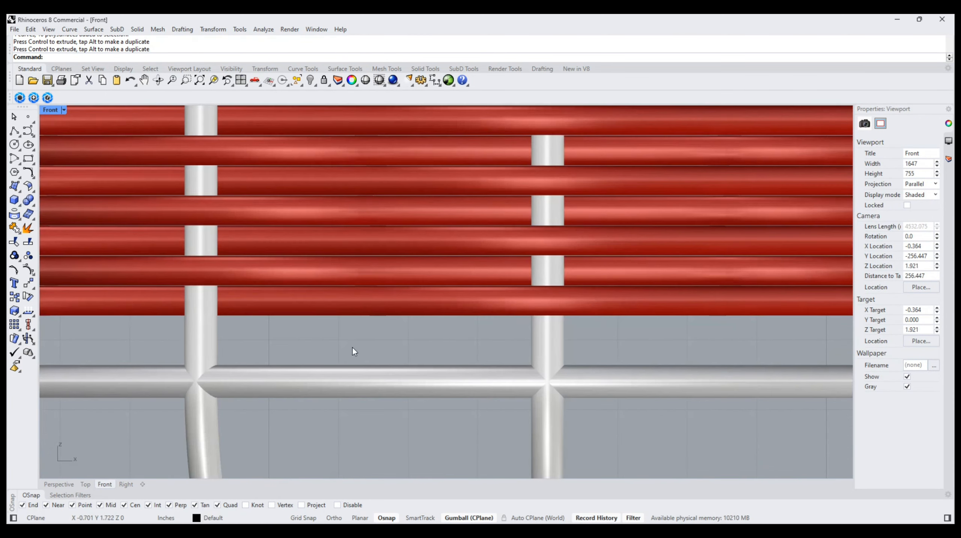
left_click_drag(387, 327, 323, 269)
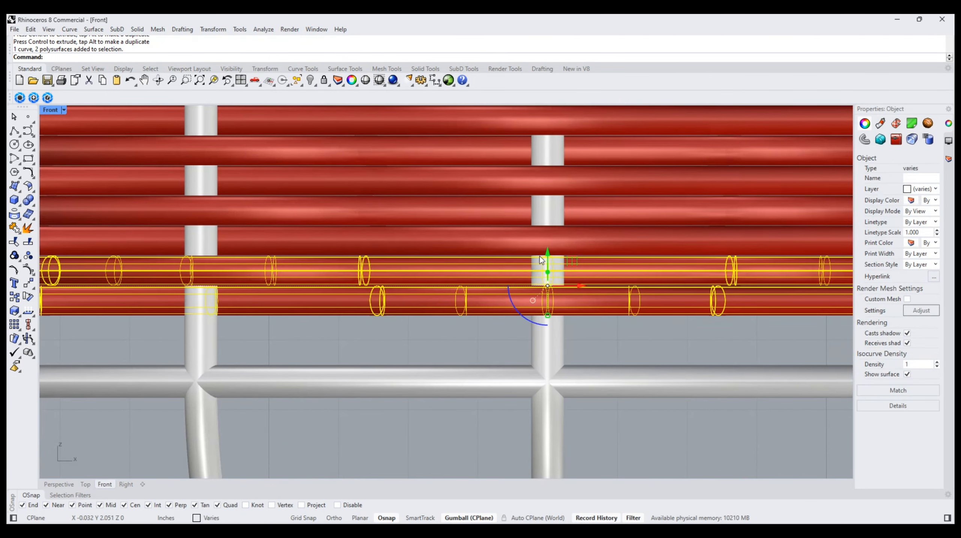
left_click_drag(549, 258, 557, 311)
left_click(392, 422)
scroll(355, 286, "down", 6)
scroll(331, 281, "down", 5)
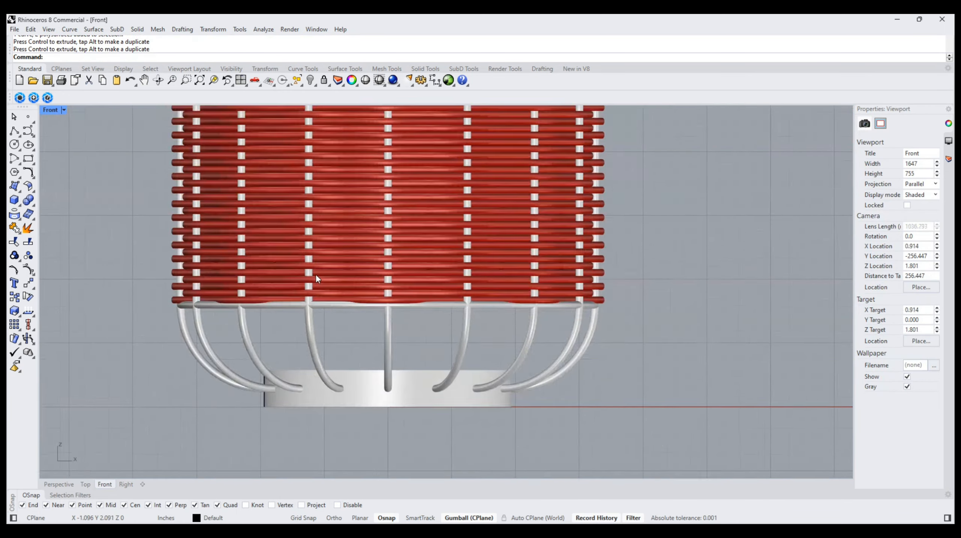
- Move the lower hoop slightly down so that it sits just beneath the last red band
scroll(318, 282, "up", 8)
left_click_drag(335, 328, 329, 318)
left_click_drag(456, 369, 410, 323)
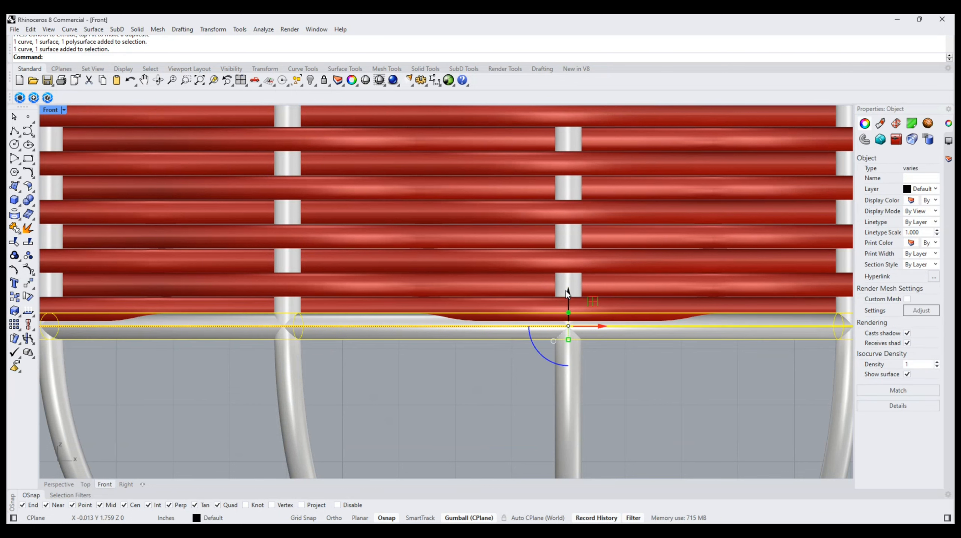
left_click_drag(567, 291, 572, 302)
left_click(432, 416)
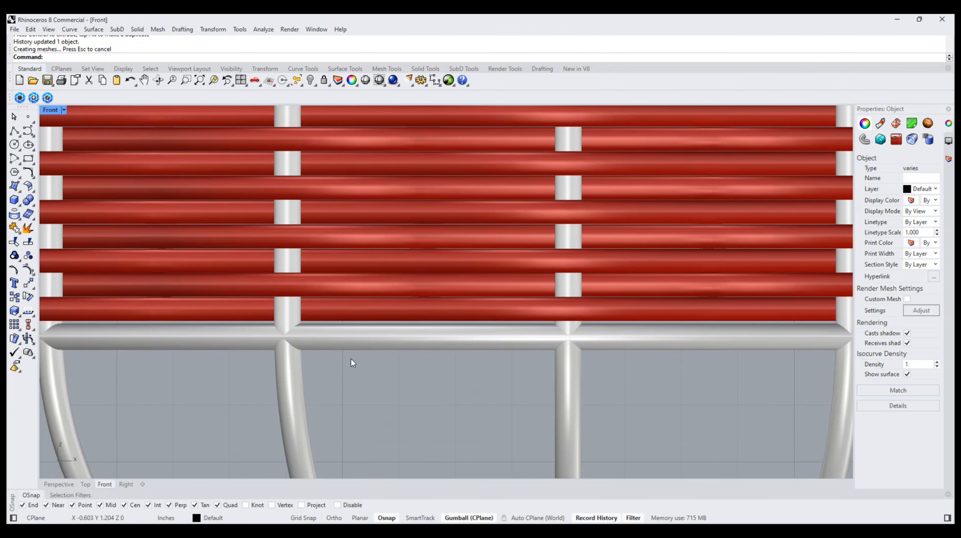
- Examine the whole lantern in the front and perspective views, then return to the front view
scroll(352, 359, "down", 5)
scroll(369, 341, "down", 5)
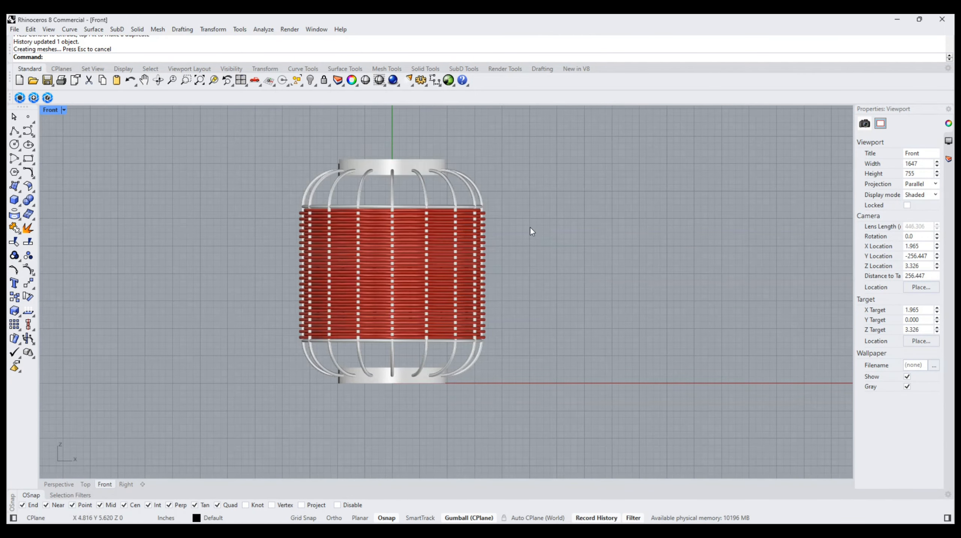
scroll(510, 269, "up", 3)
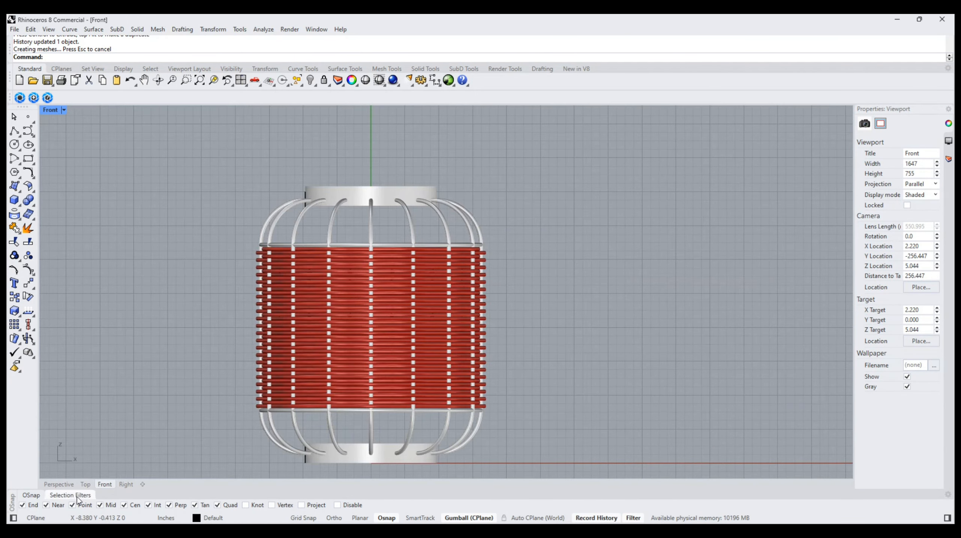
left_click(60, 484)
scroll(337, 305, "down", 3)
right_click_drag(529, 254, 433, 337)
left_click(105, 484)
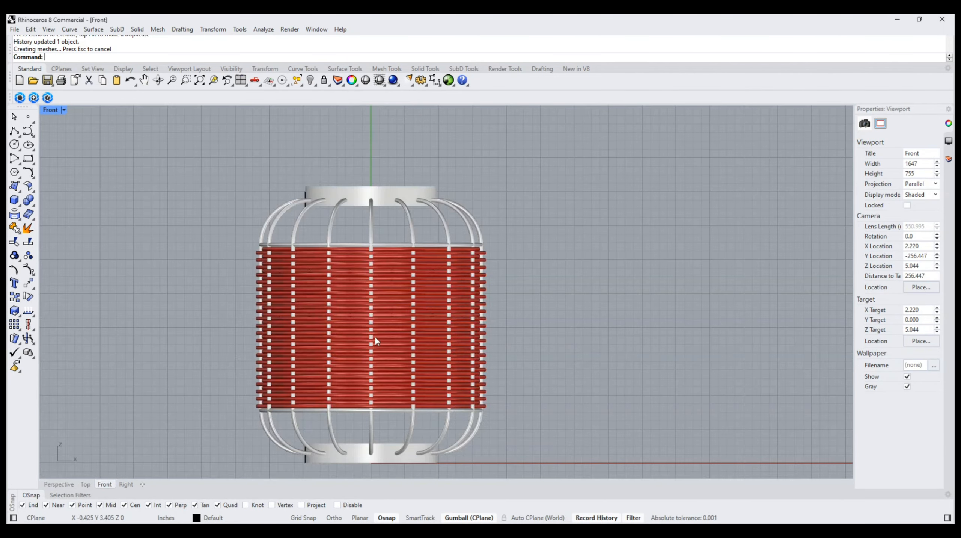
- Draw a rectangle from the side of the upper collar to an opposite corner above the lantern at about X 2.53, Z 13.37
scroll(422, 260, "down", 2)
scroll(433, 250, "up", 6)
scroll(301, 257, "up", 2)
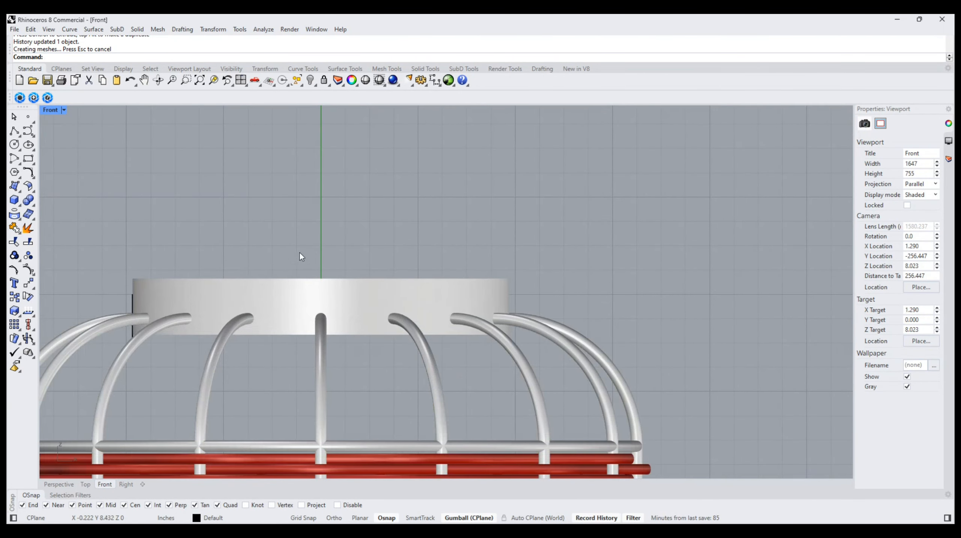
left_click(28, 158)
left_click(133, 306)
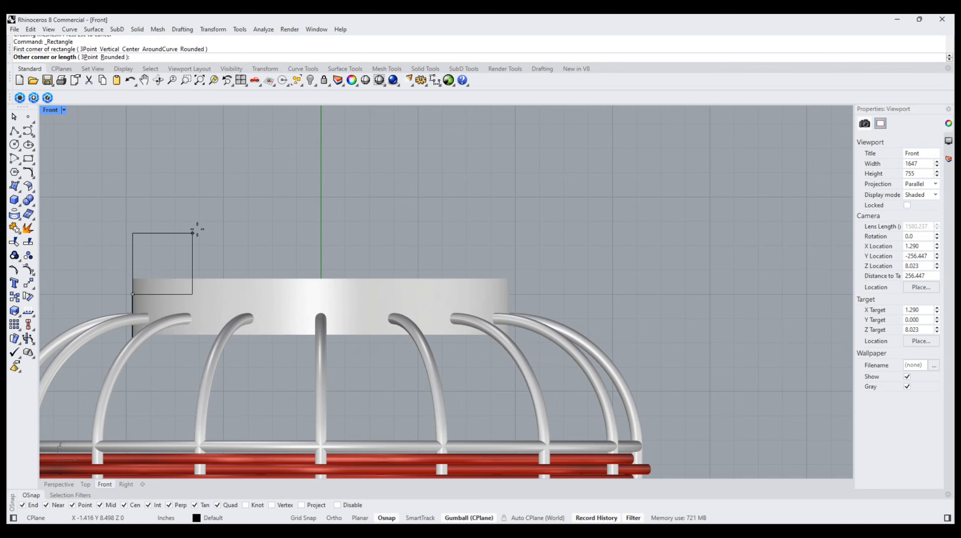
scroll(198, 226, "down", 5)
scroll(328, 147, "up", 1)
right_click_drag(328, 139, 319, 200)
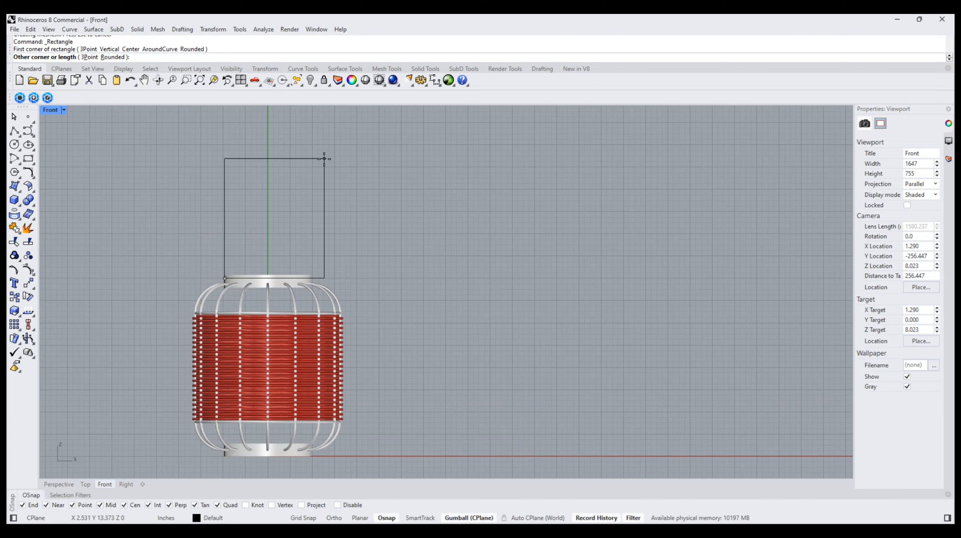
left_click(324, 159)
- Align the new rectangle by its vertical centre to the origin at 0
left_click_drag(296, 191, 297, 191)
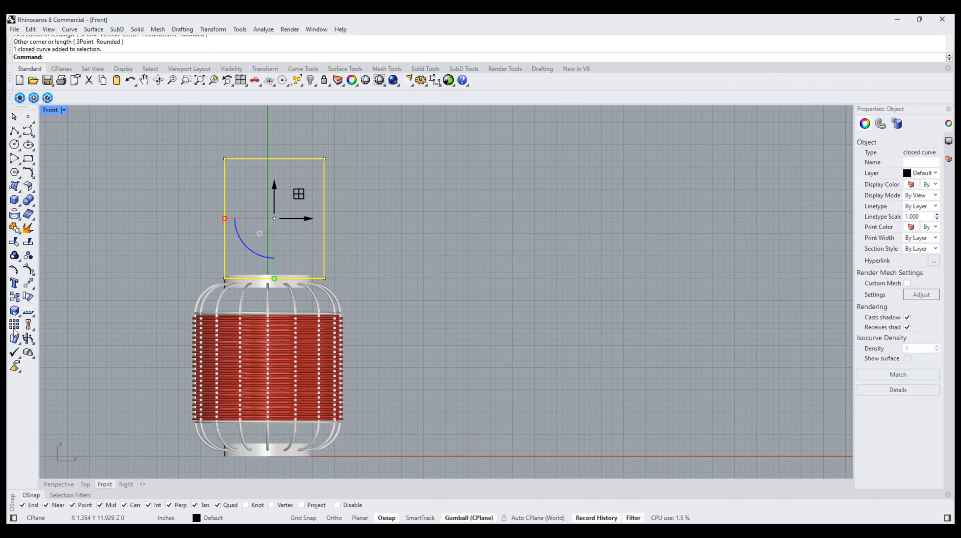
left_click(32, 330)
left_click(47, 357)
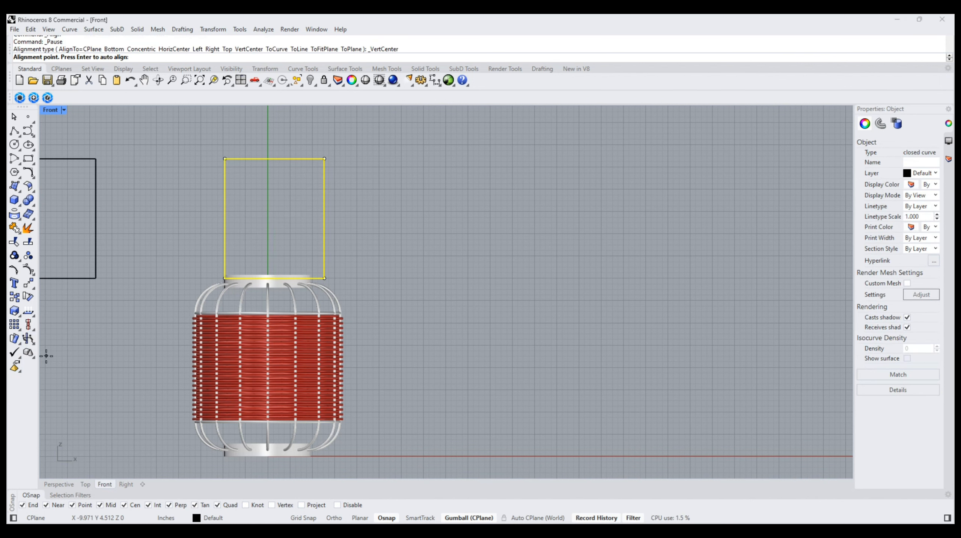
type("0")
key("Return")
scroll(216, 276, "up", 5)
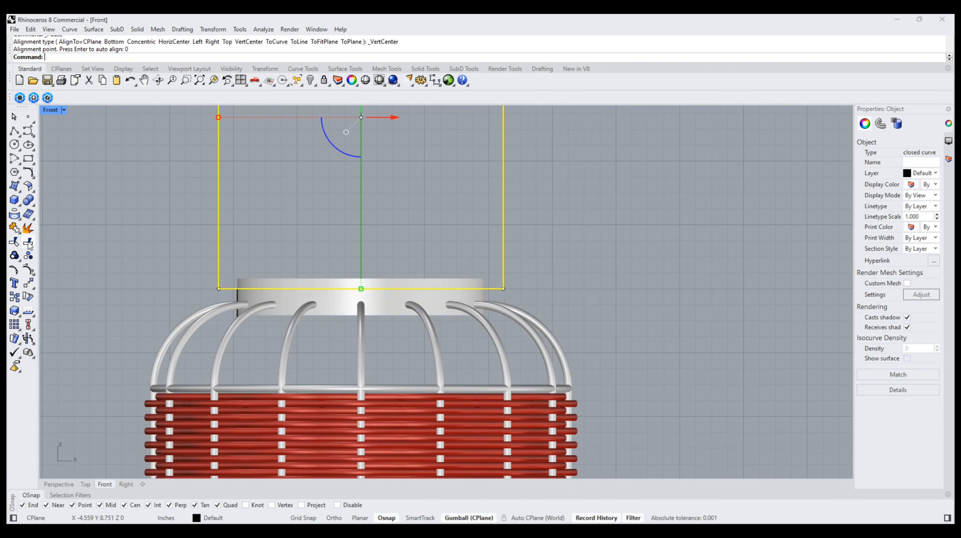
left_click(28, 157)
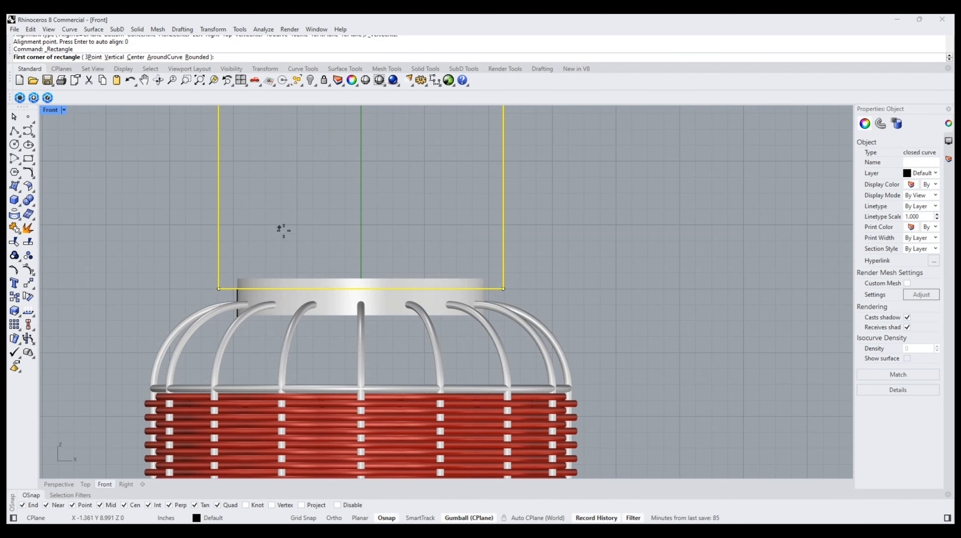
scroll(284, 230, "down", 6)
right_click_drag(276, 190, 294, 253)
key("Escape")
scroll(370, 256, "up", 4)
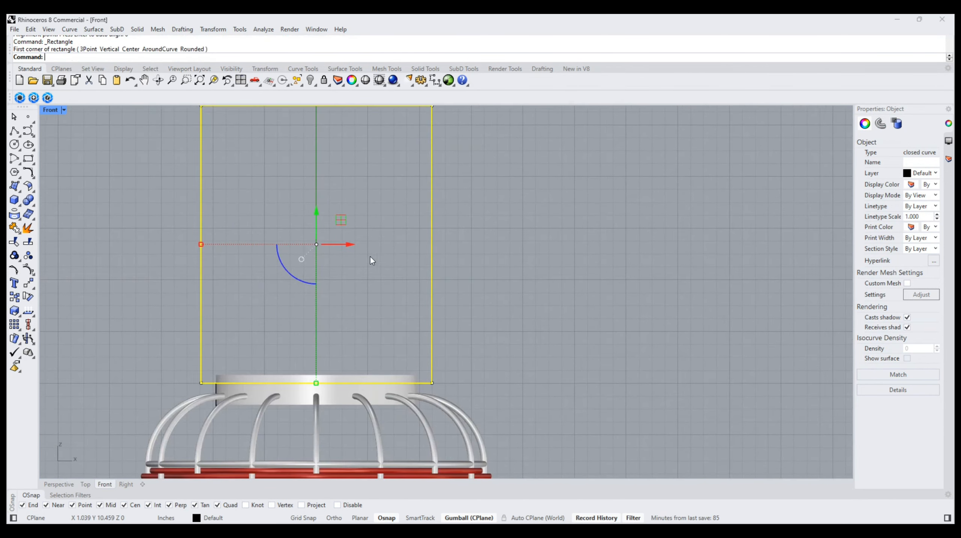
- Make a narrower scaled copy of the rectangle about its centre and shift it down across the original's lower edge
left_click(458, 236)
left_click(432, 257)
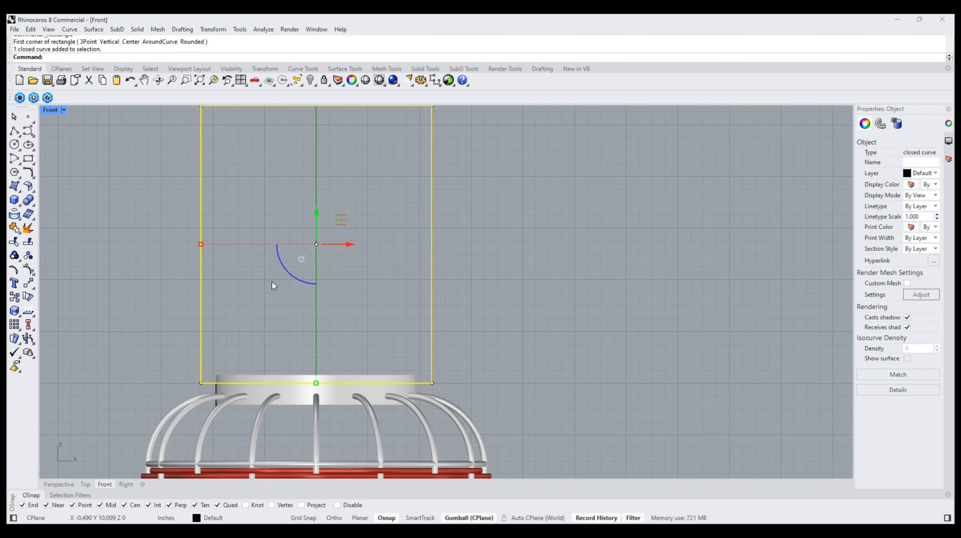
left_click_drag(201, 244, 237, 249)
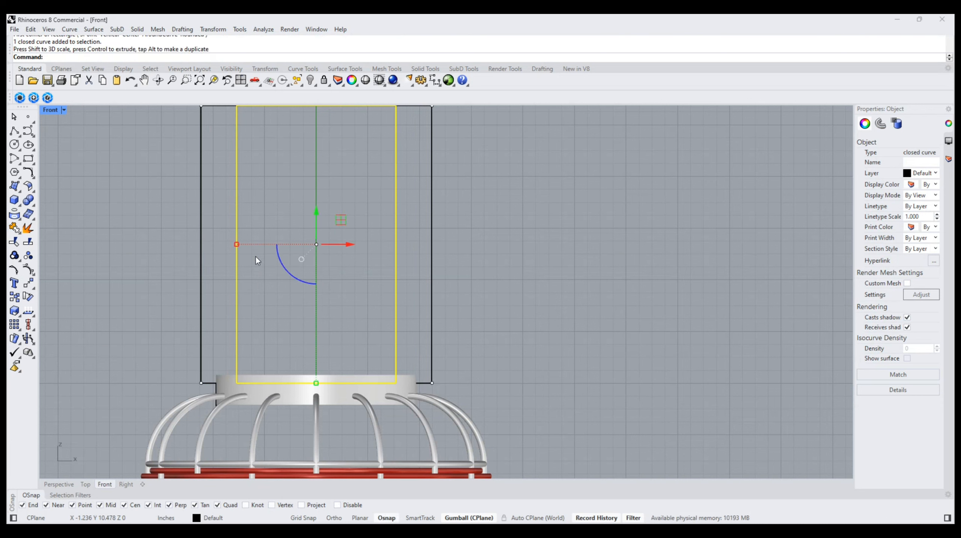
left_click_drag(315, 208, 319, 220)
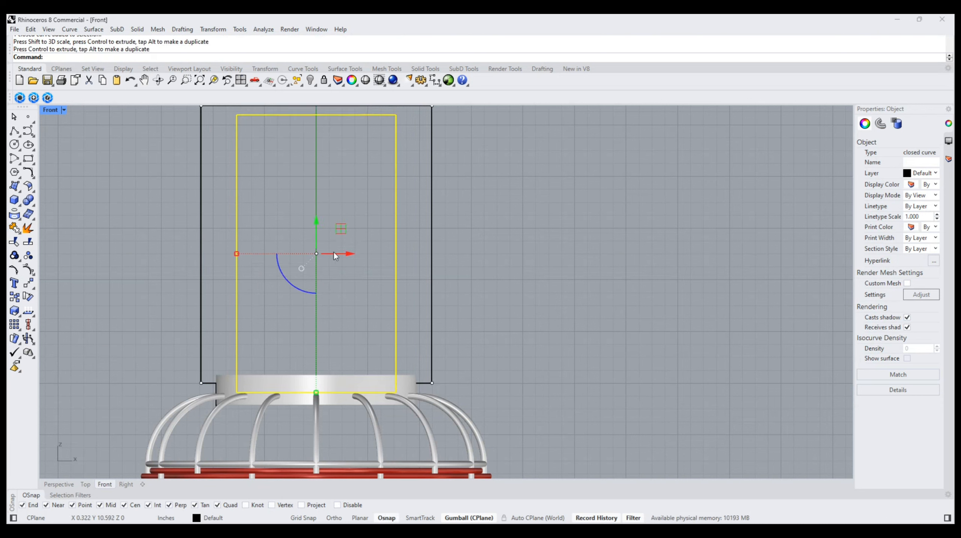
left_click(437, 300)
- Split the outer rectangle using the narrower inner rectangle as the cutting object
left_click(28, 244)
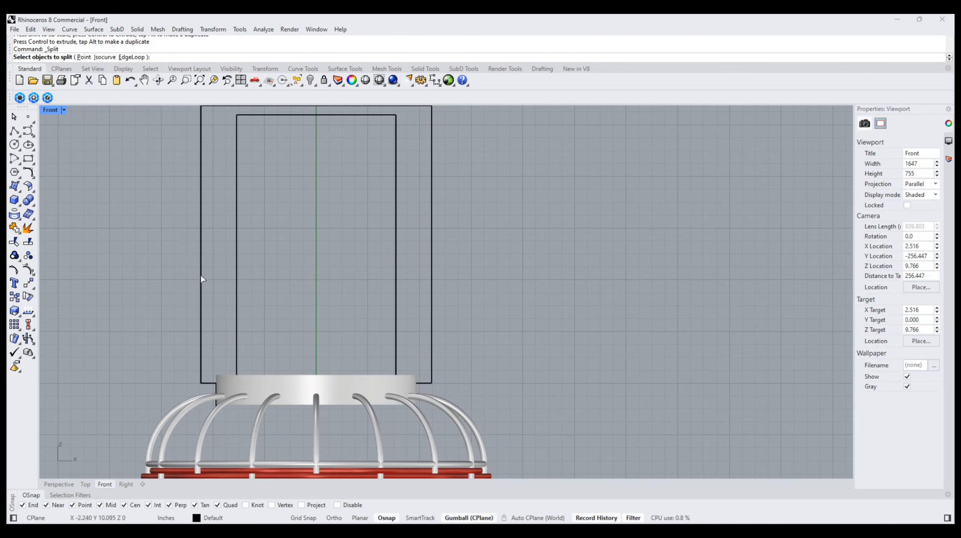
left_click(201, 279)
key("Return")
left_click(237, 254)
key("Return")
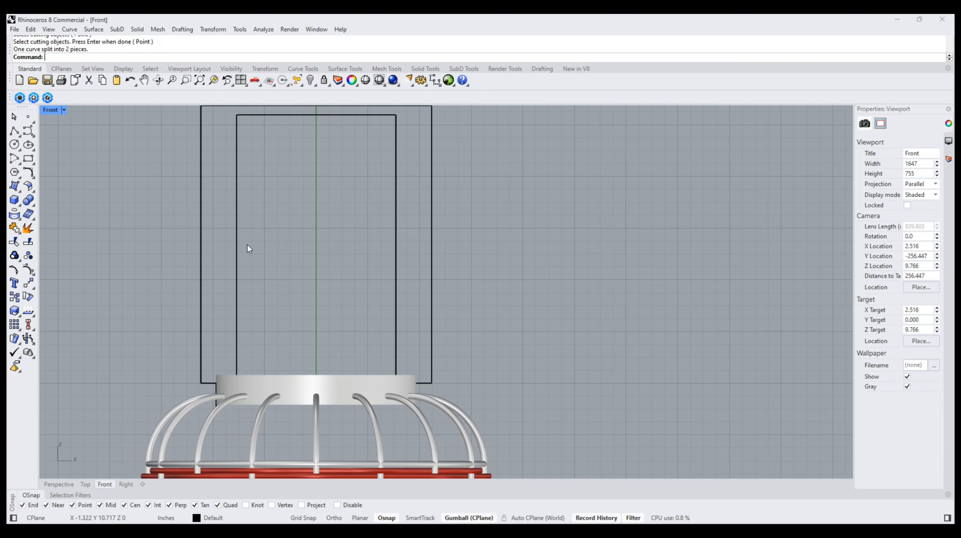
- Delete the inner cutting rectangle and the split-off middle segment of the outer rectangle's lower edge
left_click(236, 246)
key("Delete")
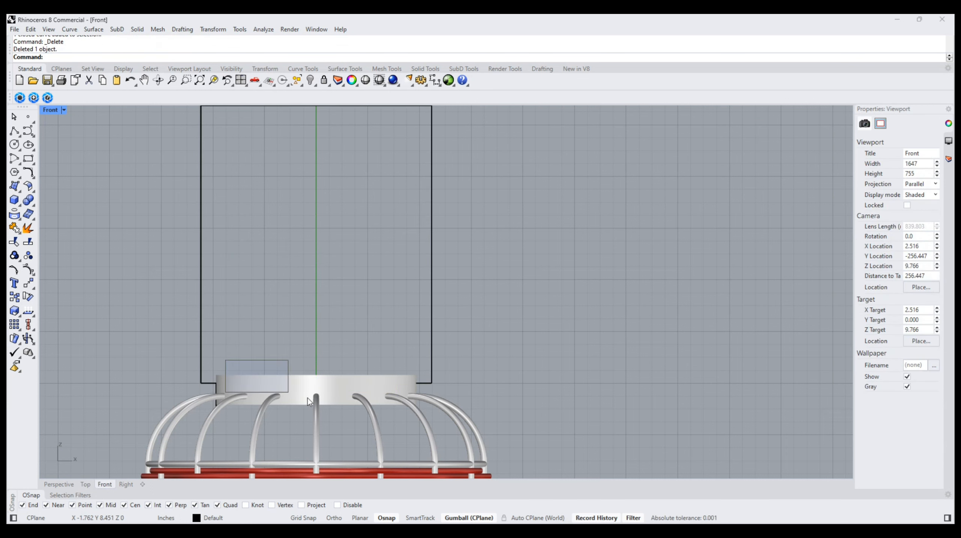
left_click(412, 401)
key("Delete")
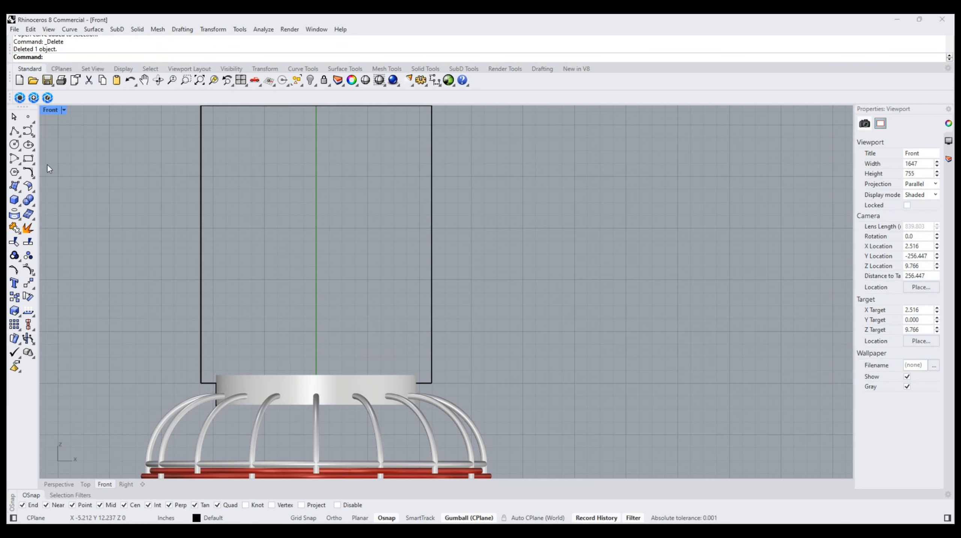
- Scale the open handle outline slightly wider, symmetrically about its centre
left_click(200, 254)
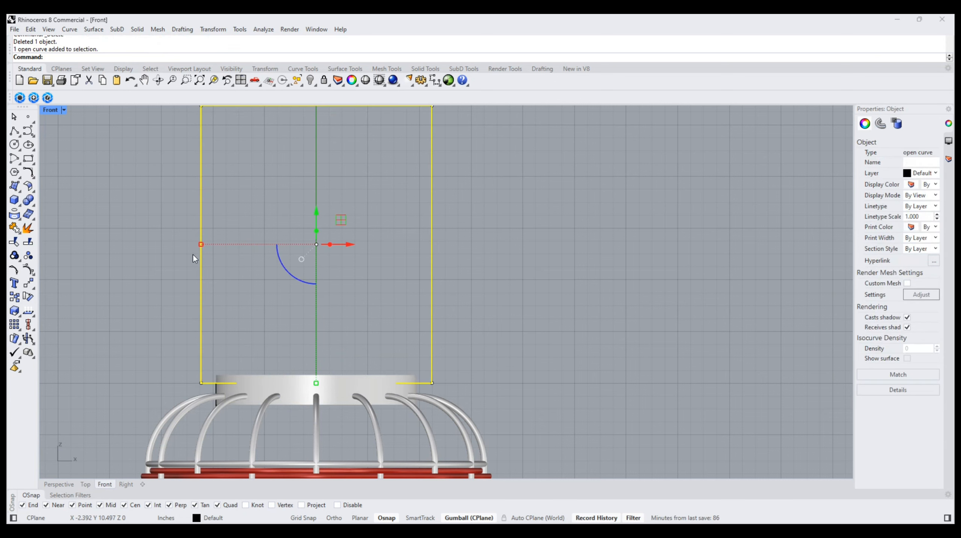
left_click_drag(200, 245, 188, 246)
key("Escape")
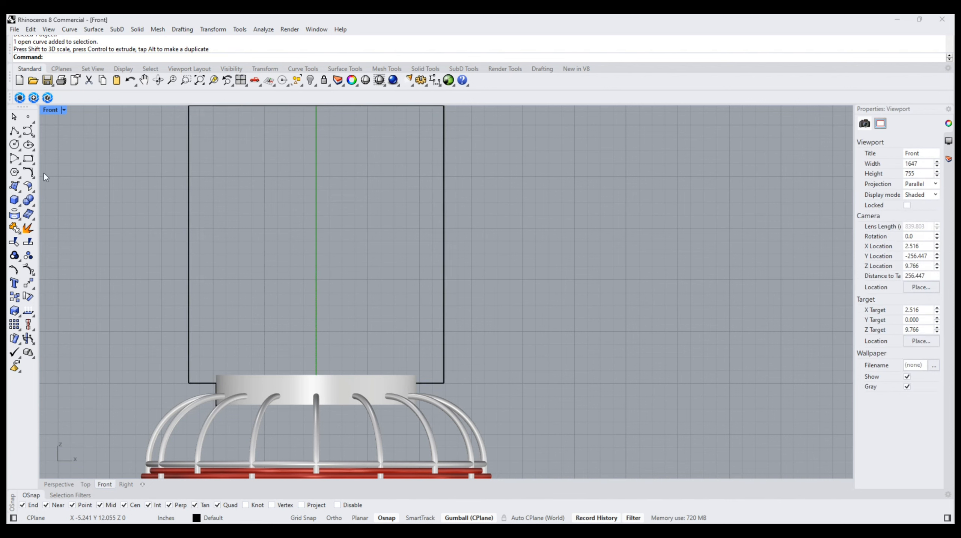
- Fillet both lower corners of the handle outline with a radius of about 0.531, picked from the outline's corner to the collar's edge
left_click(27, 171)
left_click(110, 56)
scroll(191, 385, "up", 4)
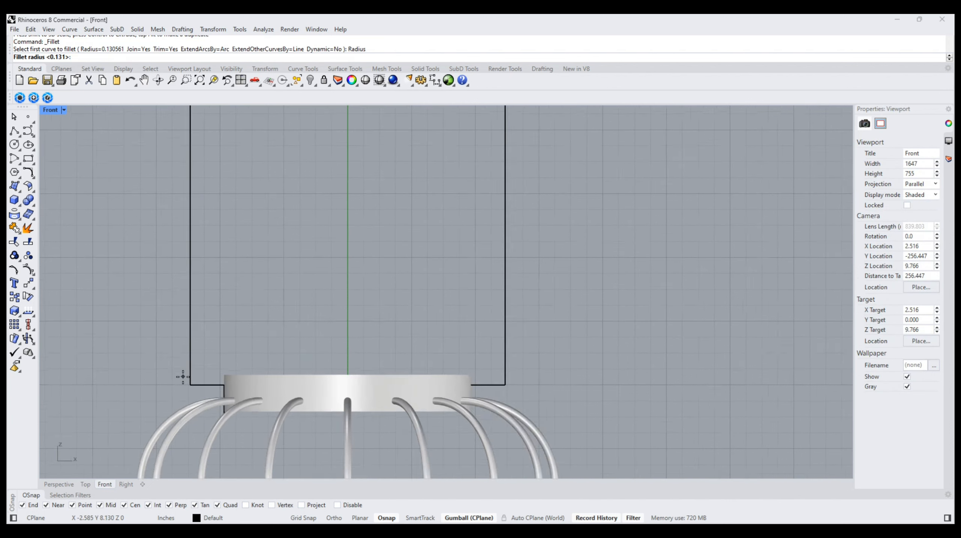
left_click(192, 386)
left_click(234, 386)
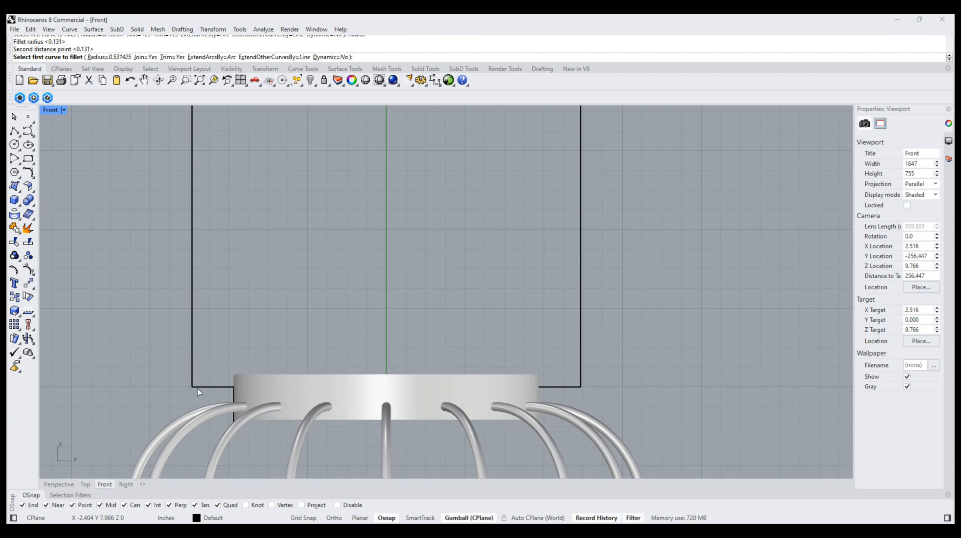
left_click(193, 376)
left_click(207, 386)
key("Return")
left_click(549, 386)
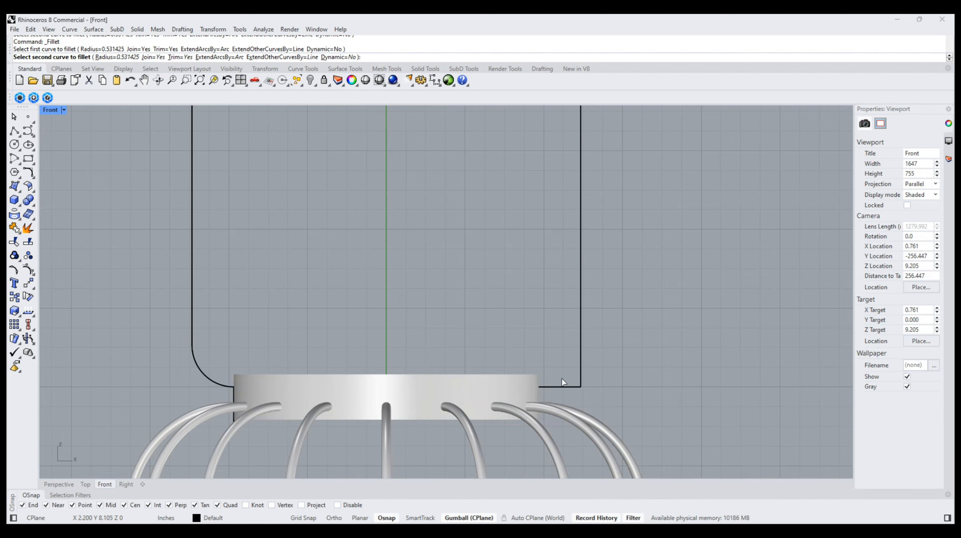
left_click(579, 368)
- Round the handle outline's upper corners into a full arch, using Fillet Corners with a radius from the top edge's midpoint to its corner
scroll(546, 357, "down", 4)
scroll(504, 301, "up", 2)
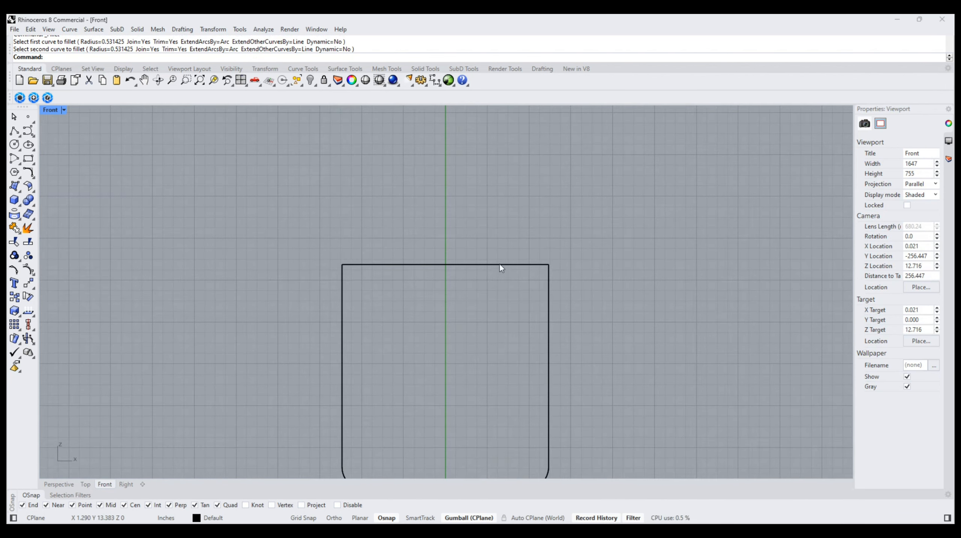
left_click(492, 264)
left_click(68, 30)
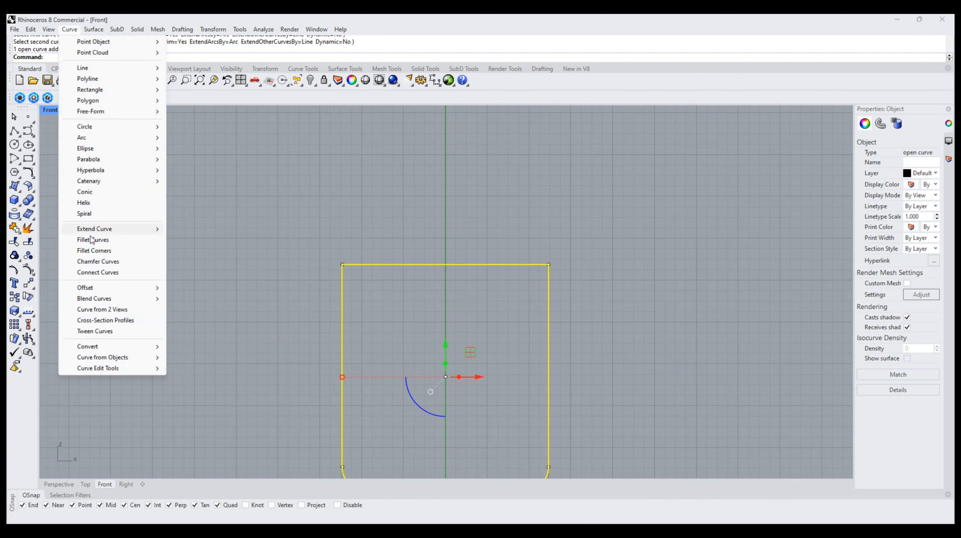
left_click(99, 251)
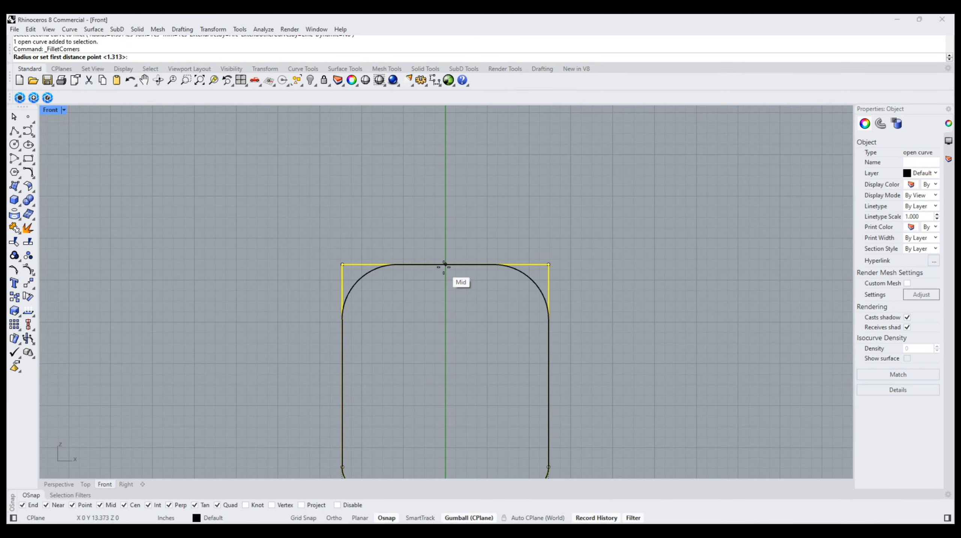
left_click(445, 265)
left_click(548, 264)
left_click(598, 282)
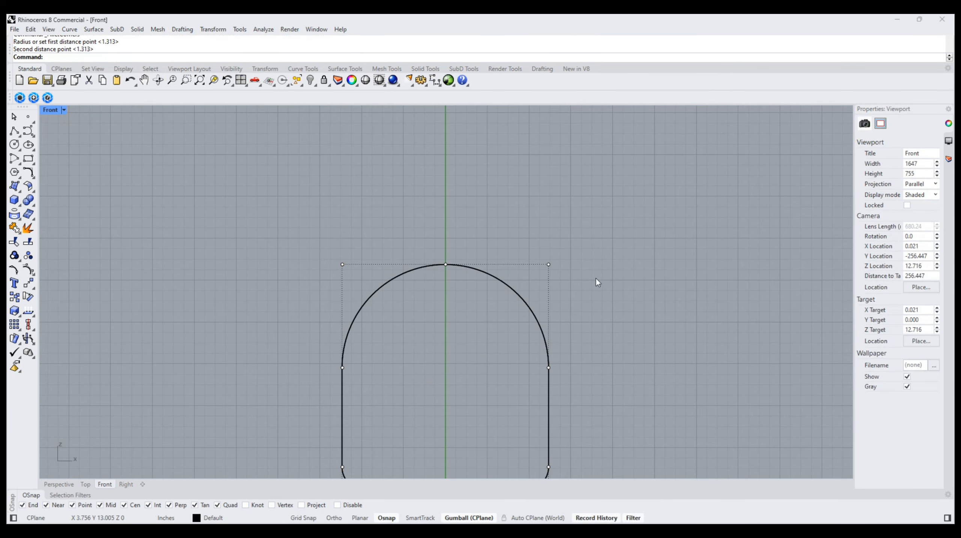
- Shorten the handle outline by moving its arch control points straight down, keeping the lower corners in place
scroll(377, 244, "down", 5)
scroll(425, 290, "up", 5)
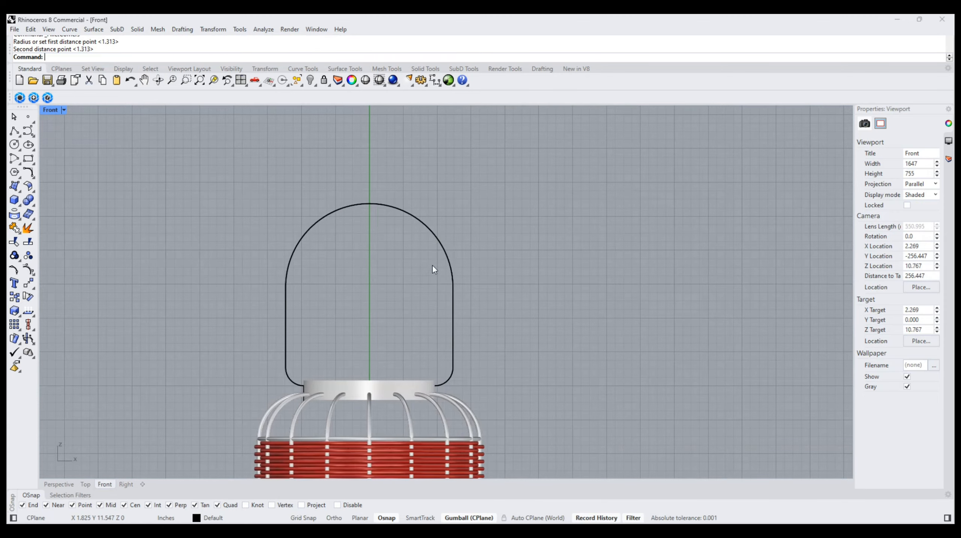
left_click(453, 264)
left_click_drag(205, 158, 517, 312)
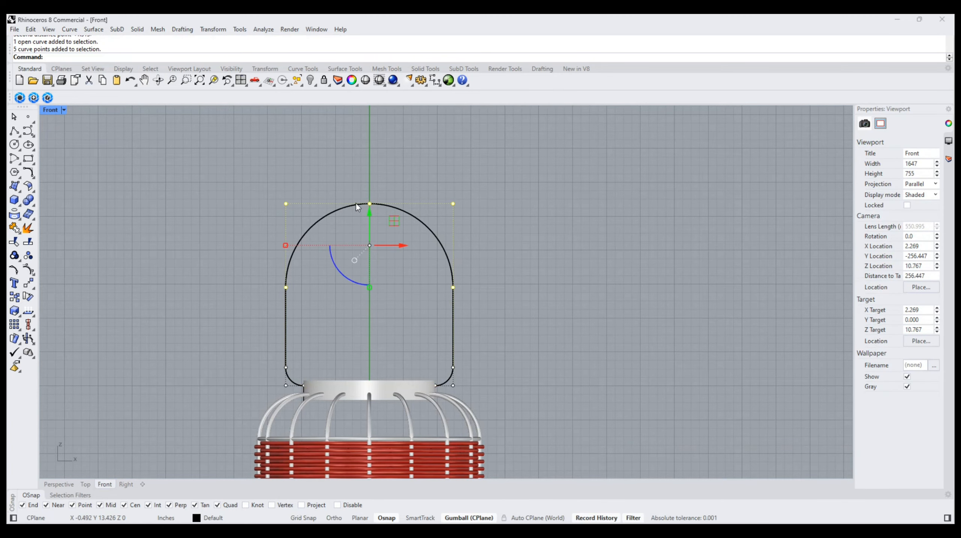
left_click_drag(373, 217, 377, 249)
key("Escape")
- Create a capped pipe 4 mm in diameter along the arched handle curve
left_click(447, 284)
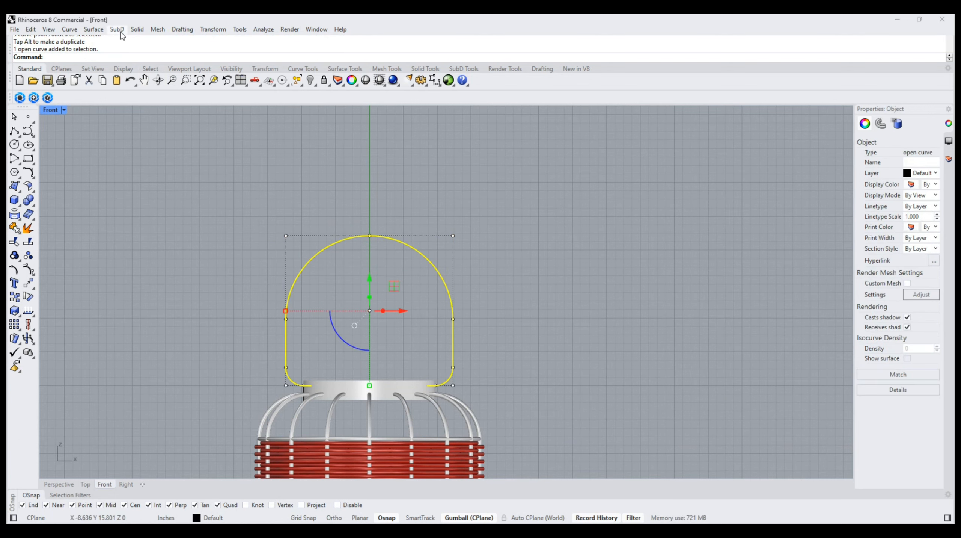
left_click(137, 30)
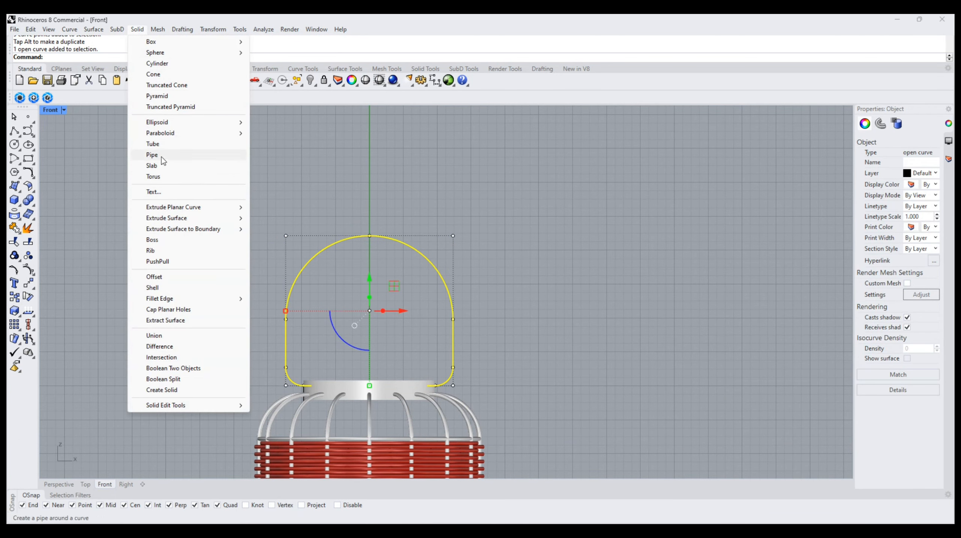
left_click(152, 155)
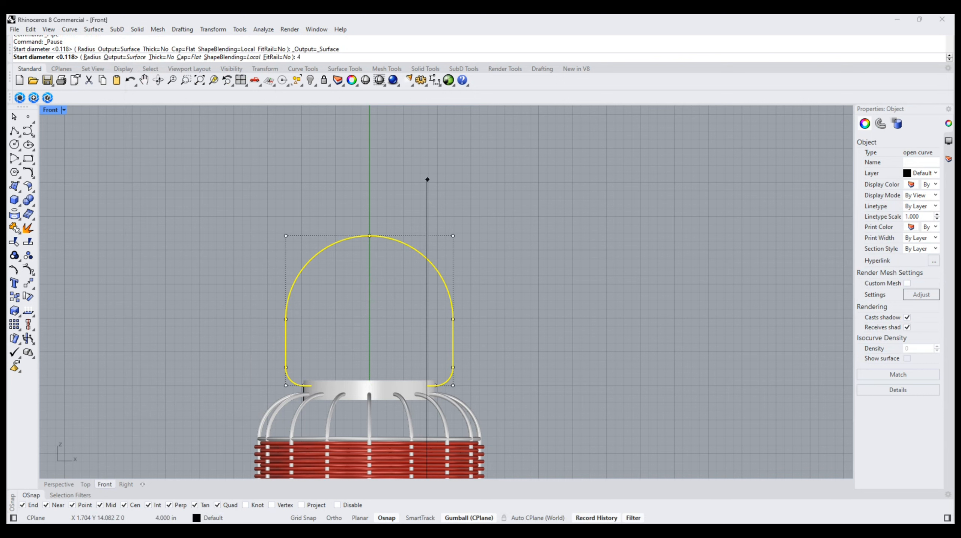
type("4mm")
key("Return")
key("Return")
key("Return")
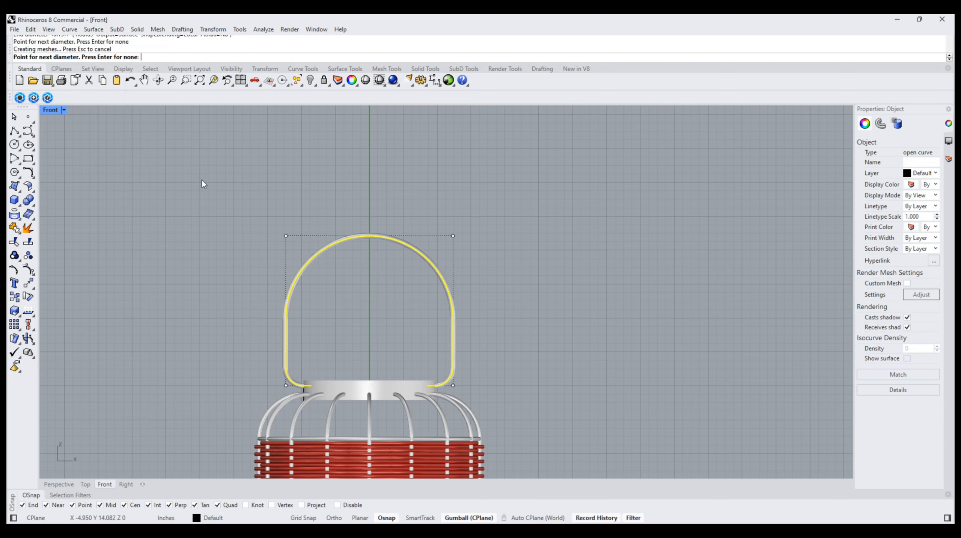
left_click(565, 315)
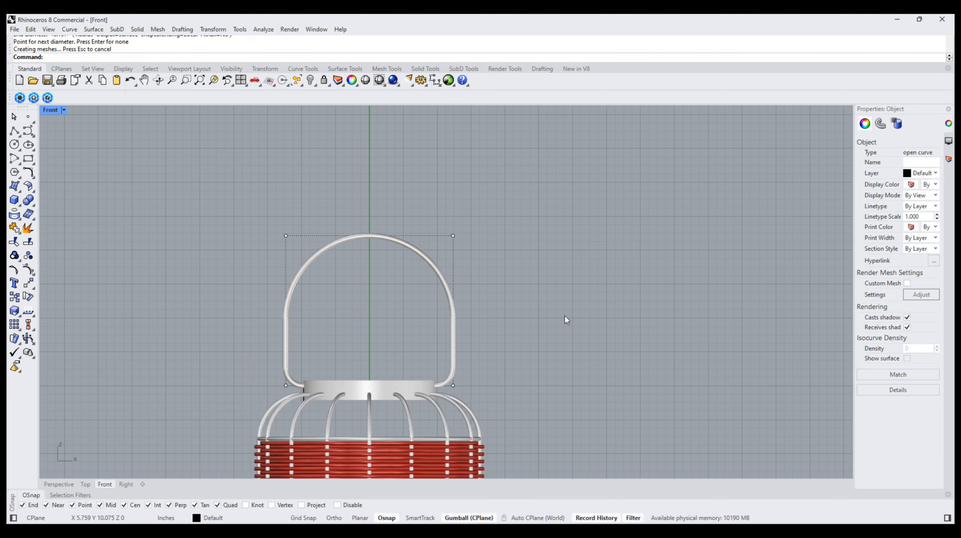
- Subtract the handle pipe from the upper collar with Boolean Difference to cut the two handle holes, deleting the cutter
left_click(58, 483)
scroll(447, 363, "up", 4)
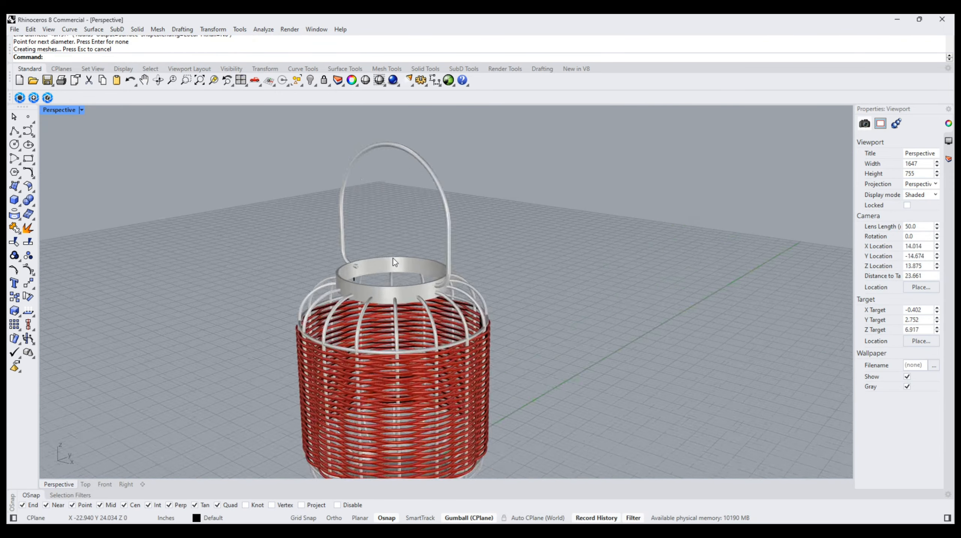
scroll(392, 259, "up", 5)
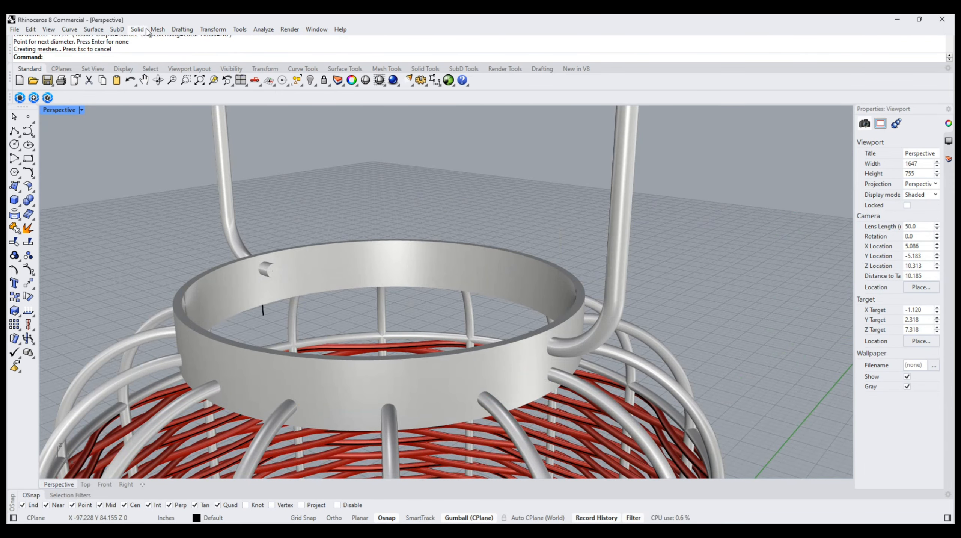
left_click(138, 29)
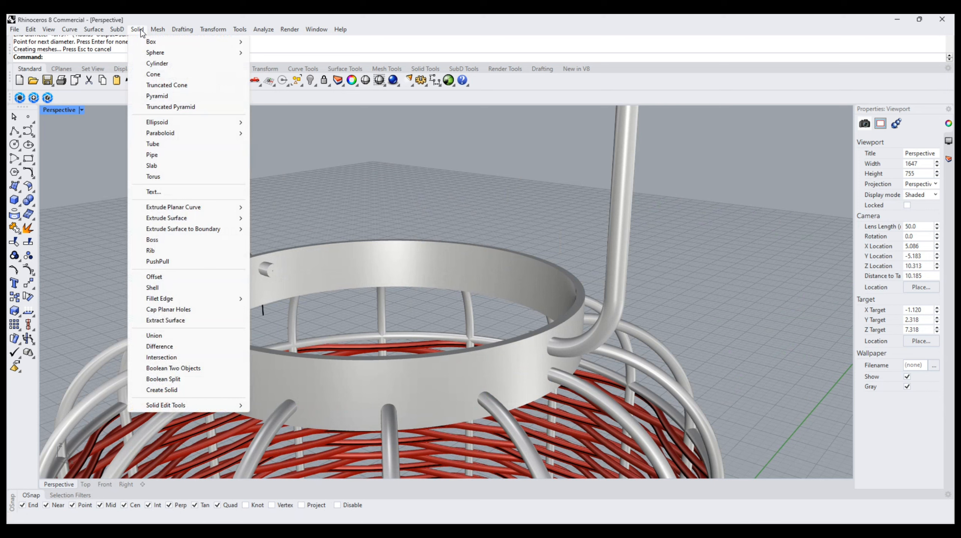
left_click(166, 346)
left_click(569, 330)
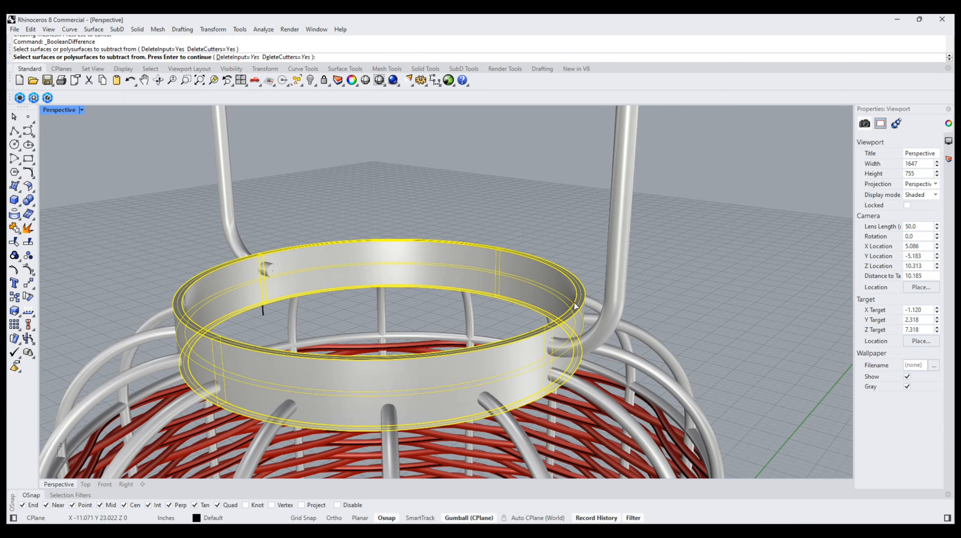
key("Return")
left_click(607, 316)
key("Return")
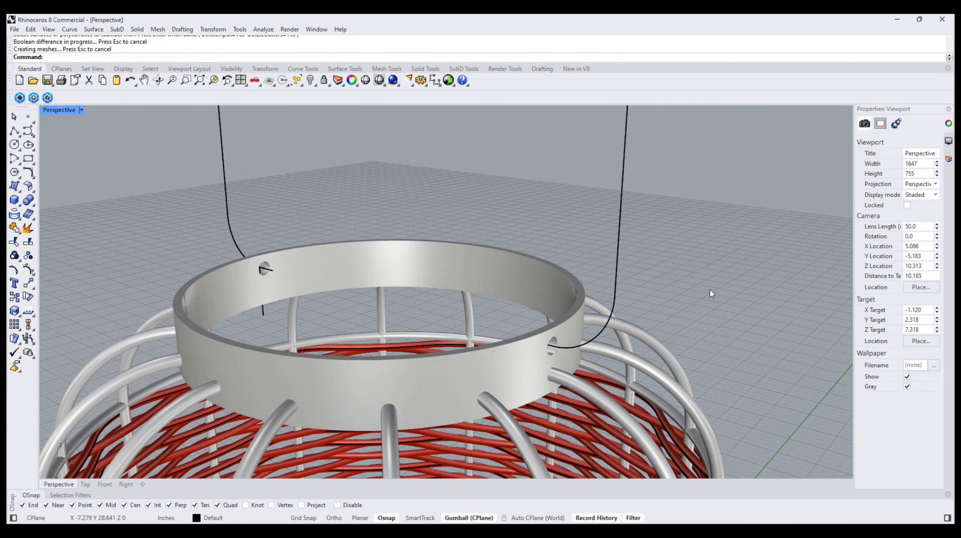
- Create a thinner pipe 3 mm in diameter along the same handle curve
left_click(623, 206)
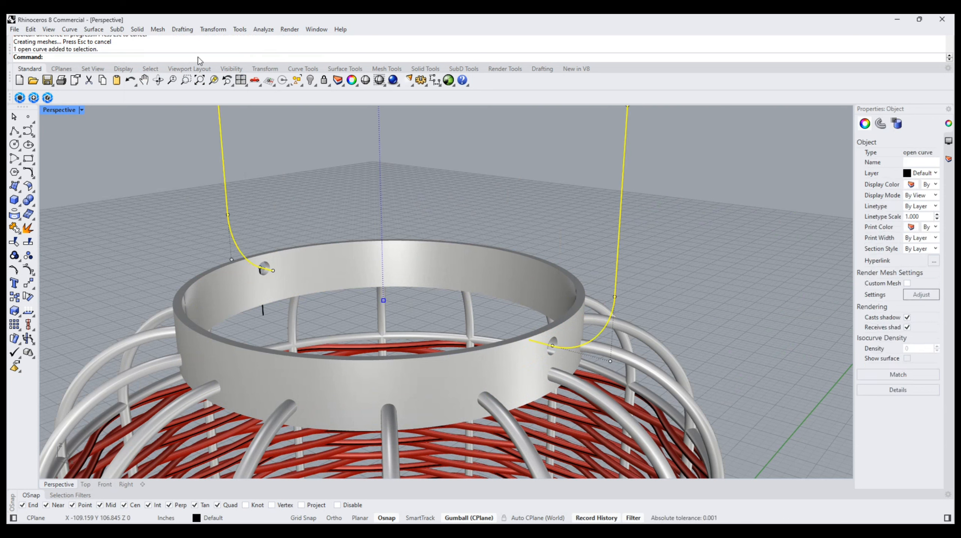
left_click(137, 29)
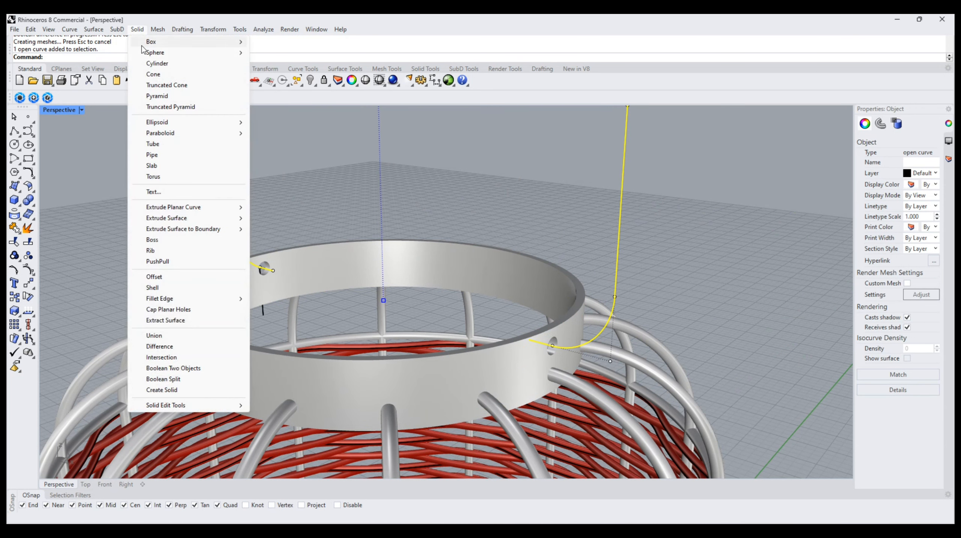
left_click(156, 157)
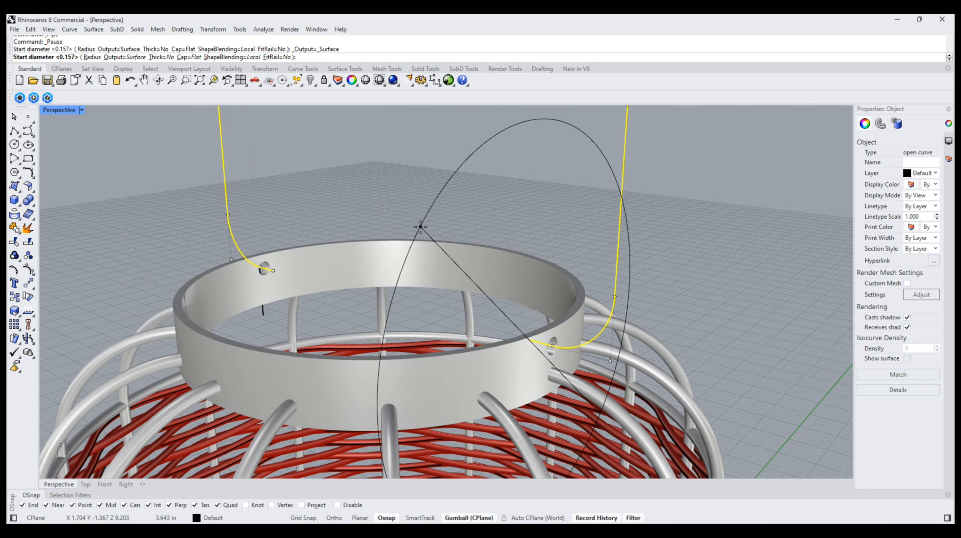
type("3mm")
key("Return")
key("Return")
key("Return")
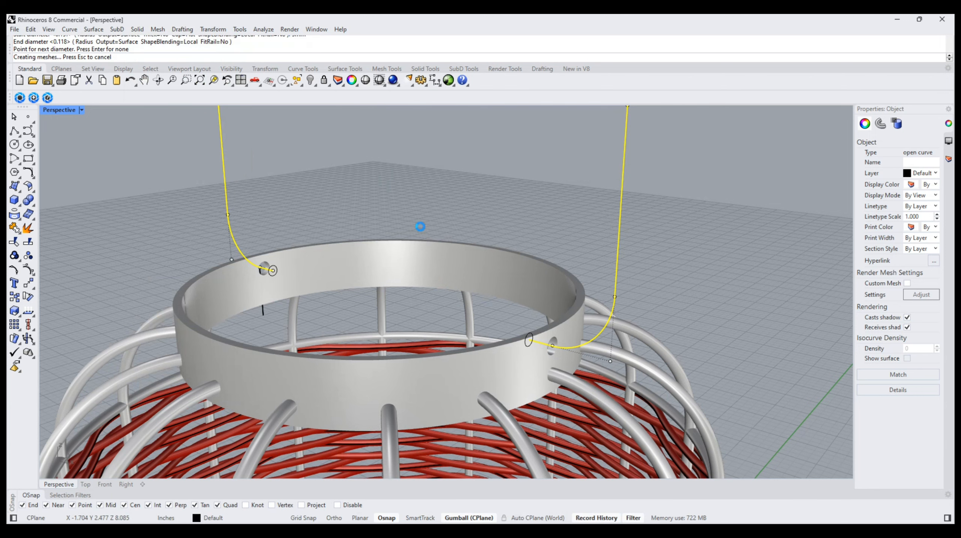
left_click(480, 208)
- Rotate the handle pipe and its curve in the Right view about the collar hole's centre, from upright to slightly below horizontal
scroll(483, 213, "down", 9)
right_click_drag(412, 215, 393, 269)
scroll(515, 225, "up", 4)
left_click_drag(584, 165, 443, 207)
left_click(125, 484)
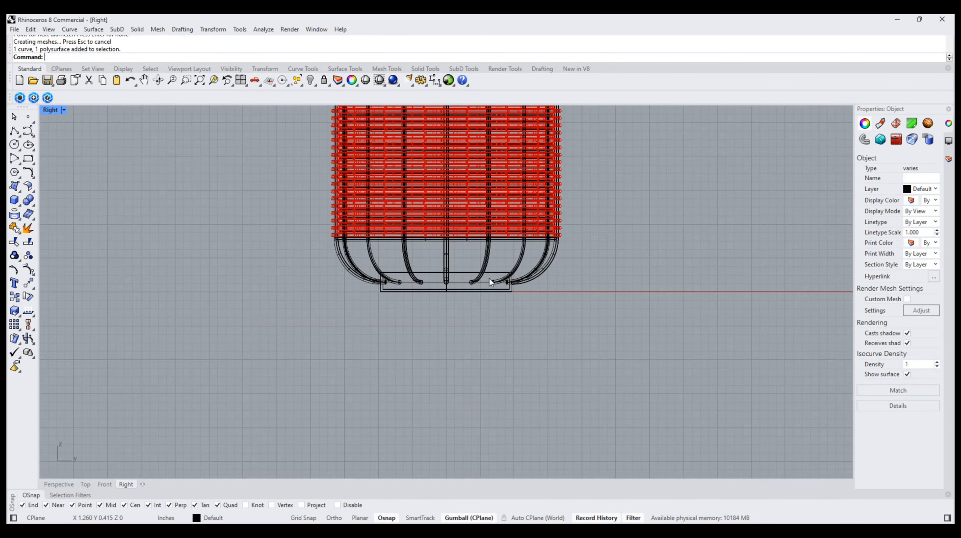
scroll(490, 278, "down", 6)
scroll(447, 269, "up", 5)
scroll(432, 289, "up", 6)
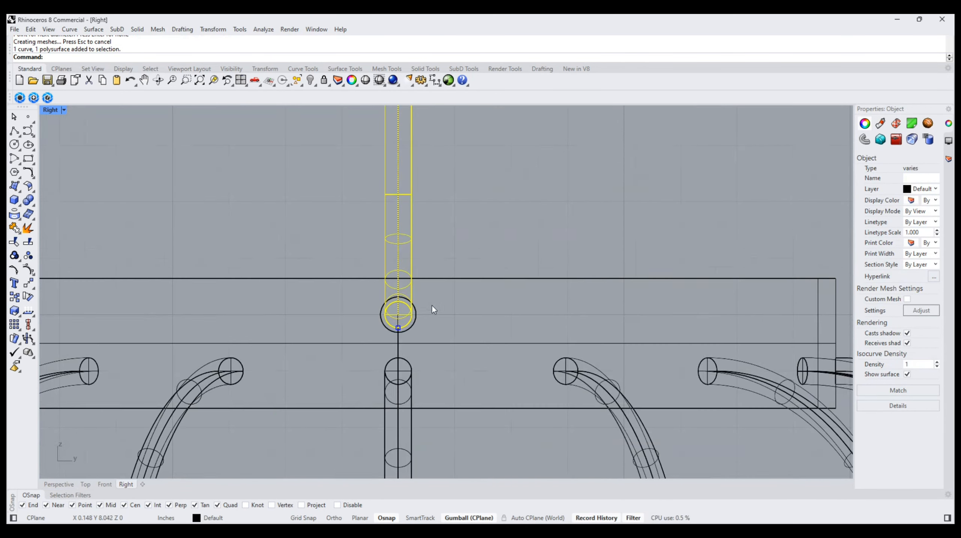
left_click(26, 298)
scroll(392, 300, "up", 5)
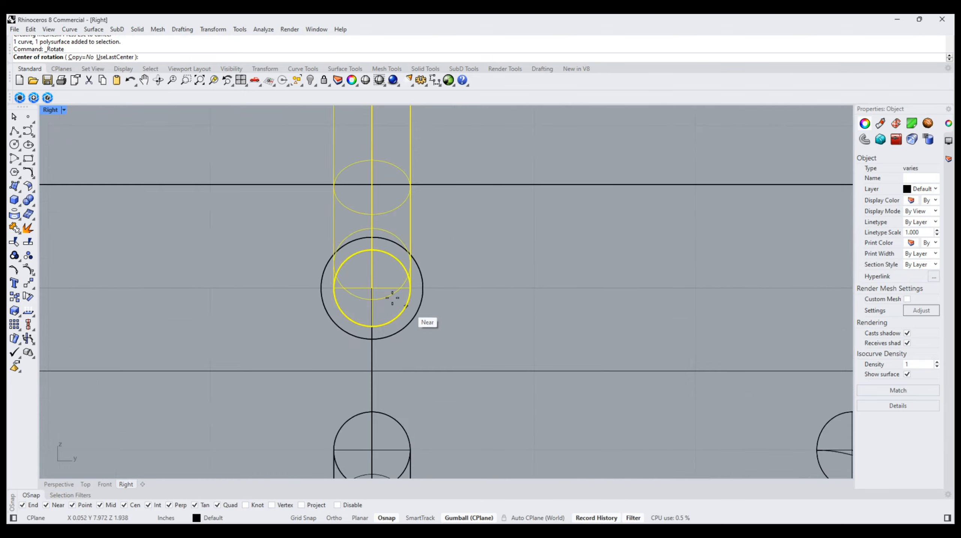
left_click(364, 278)
scroll(363, 282, "down", 8)
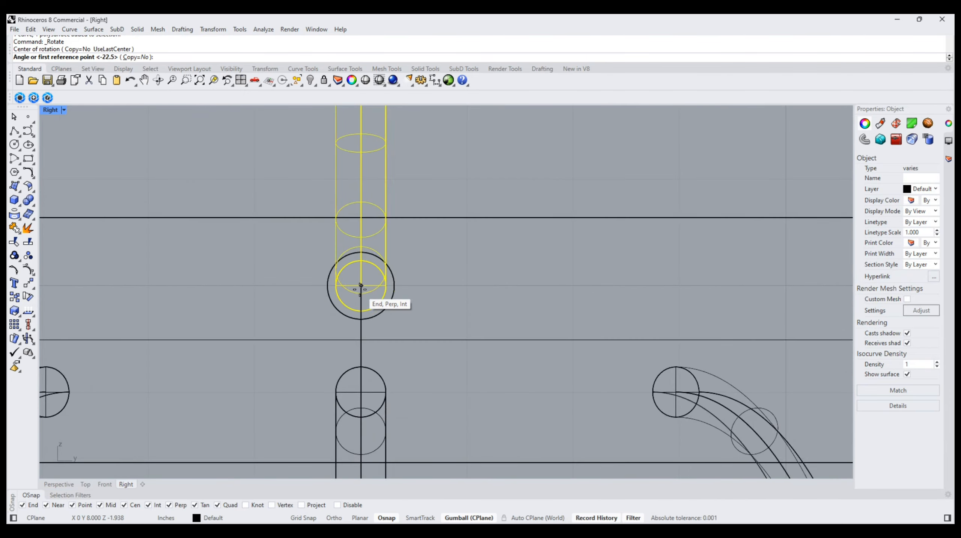
key("F8")
left_click(418, 142)
key("F8")
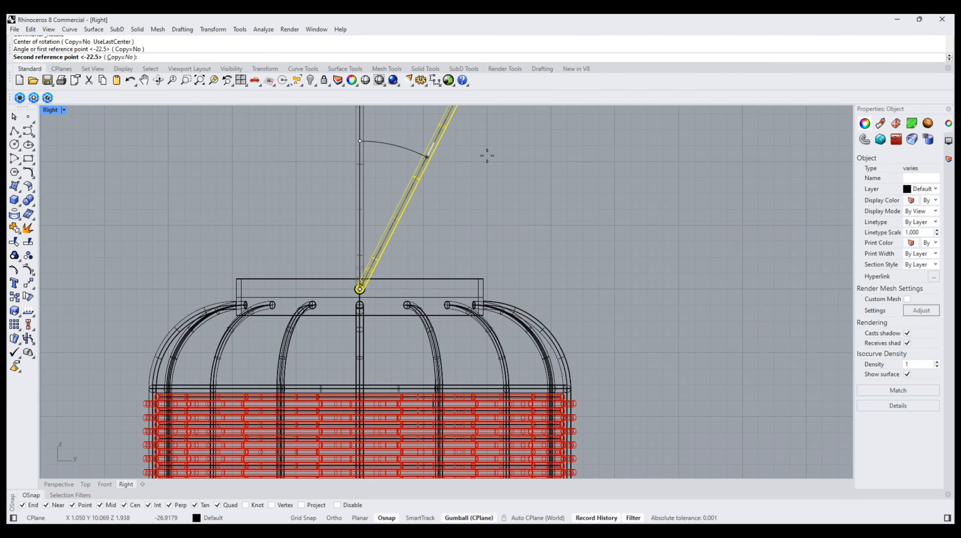
left_click(663, 350)
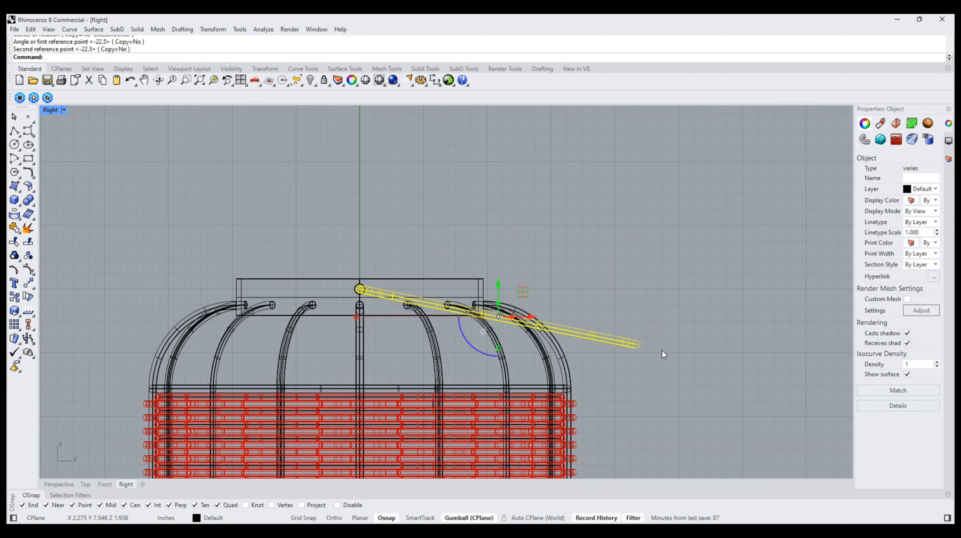
left_click(58, 484)
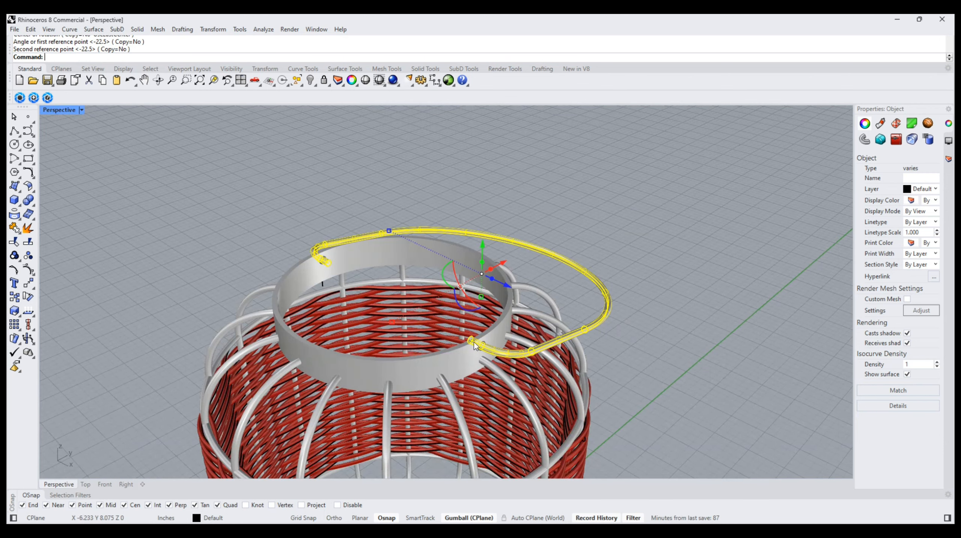
left_click(698, 300)
- Fillet the end edge of the handle pipe inside one collar hole with a 1 mm radius using FilletEdge
mouse_move(640, 333)
right_mouse_down()
mouse_move(672, 341)
mouse_move(595, 274)
mouse_move(654, 355)
mouse_move(676, 328)
mouse_move(697, 344)
mouse_move(577, 253)
mouse_move(387, 217)
mouse_move(399, 229)
mouse_move(493, 245)
mouse_move(535, 234)
right_mouse_up()
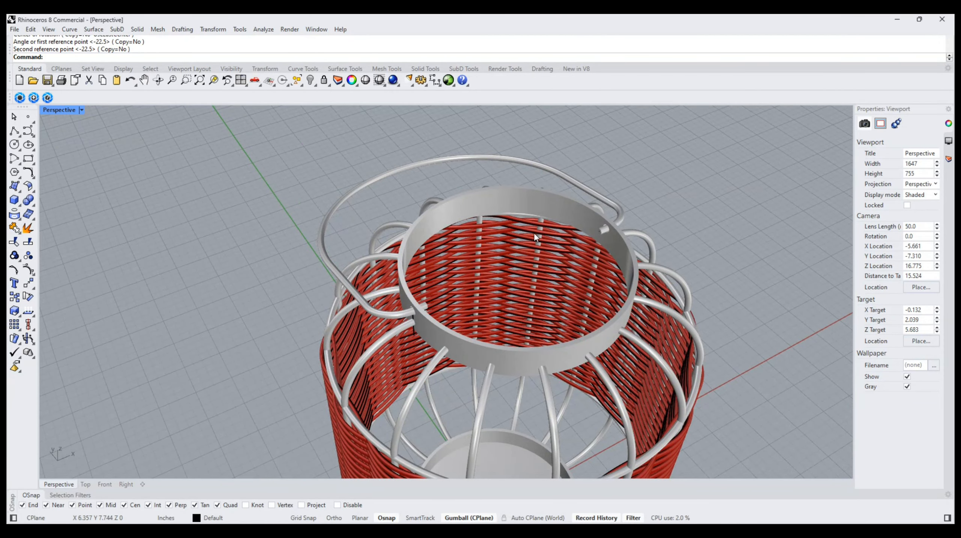
scroll(621, 232, "up", 5)
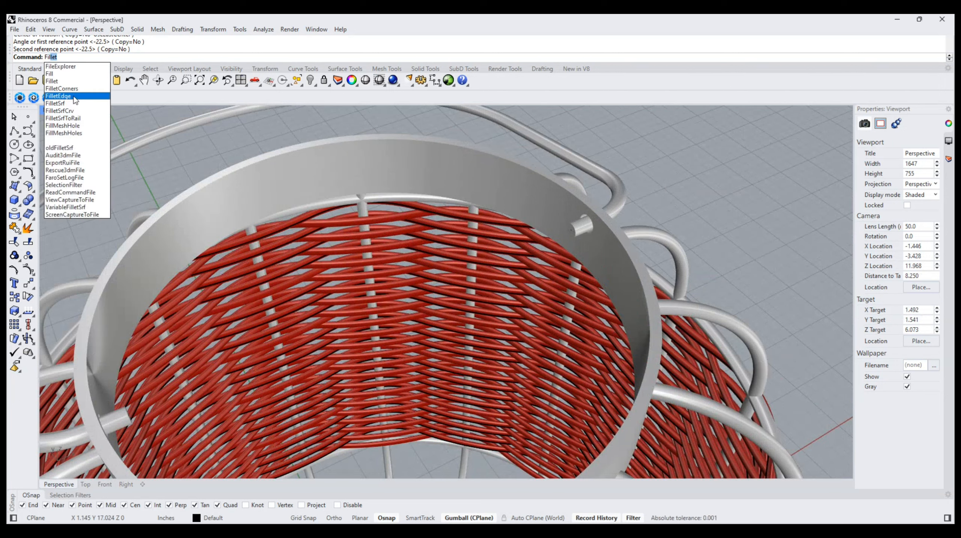
left_click(82, 84)
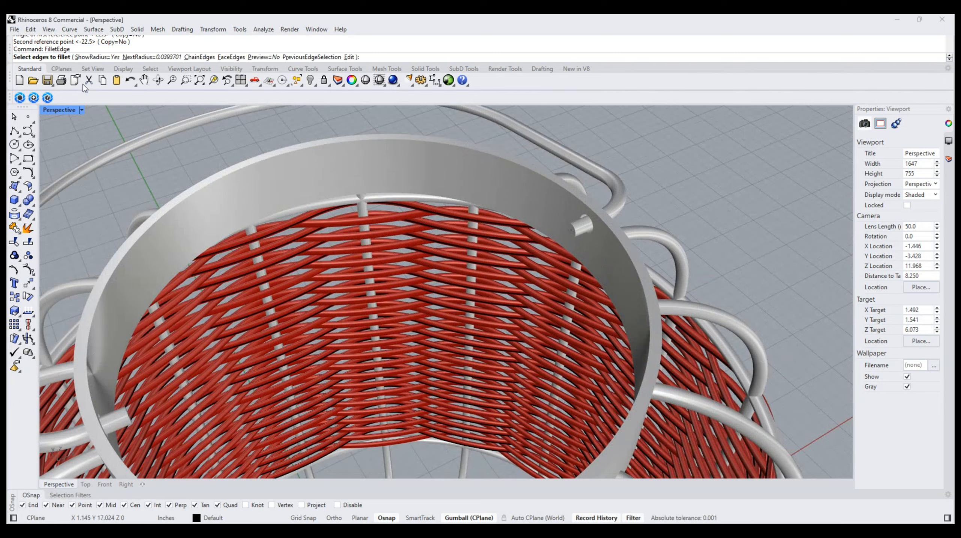
left_click(169, 58)
type("1mm")
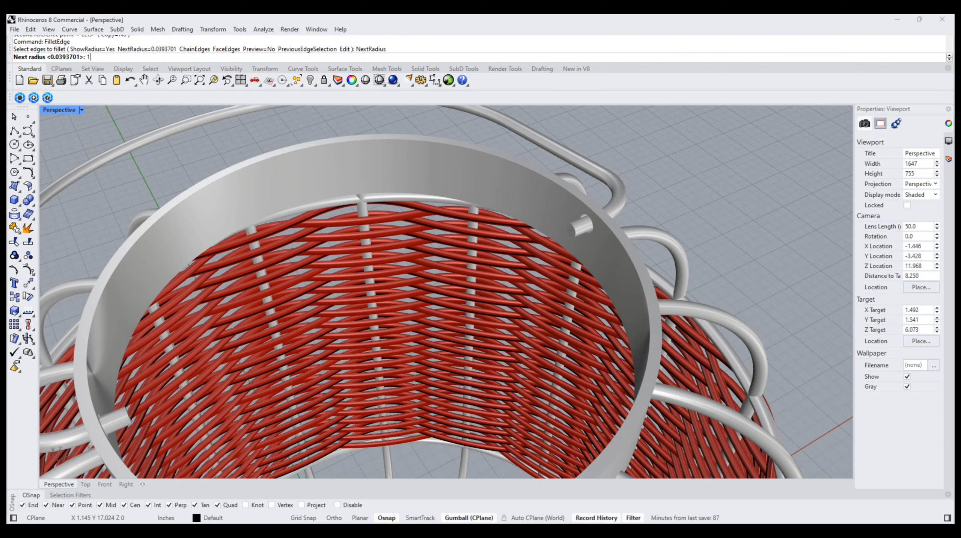
key("Return")
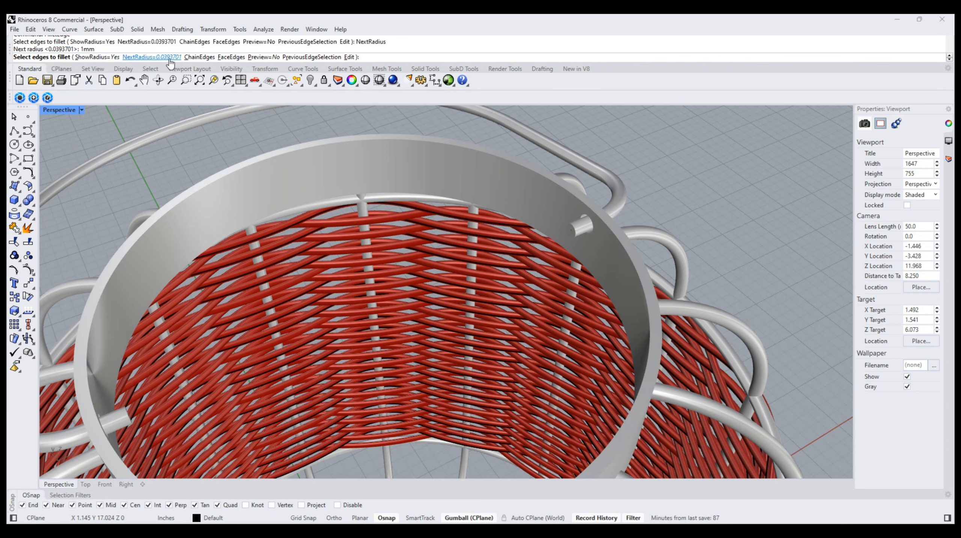
left_click(578, 222)
key("Return")
key("Return")
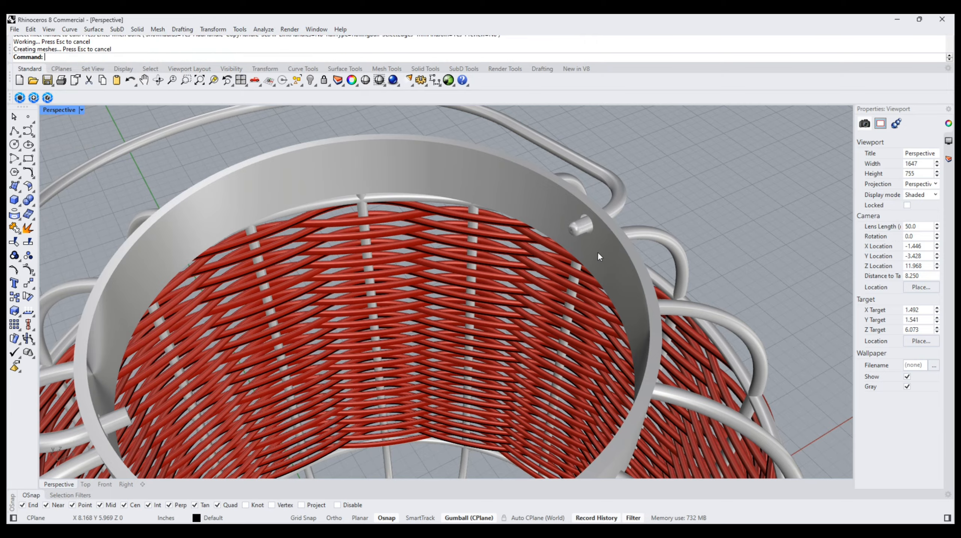
- Fillet the handle pipe's opposite end edge inside the collar with the same 1 mm radius
scroll(598, 252, "down", 10)
right_click_drag(598, 253, 444, 263)
scroll(395, 299, "up", 2)
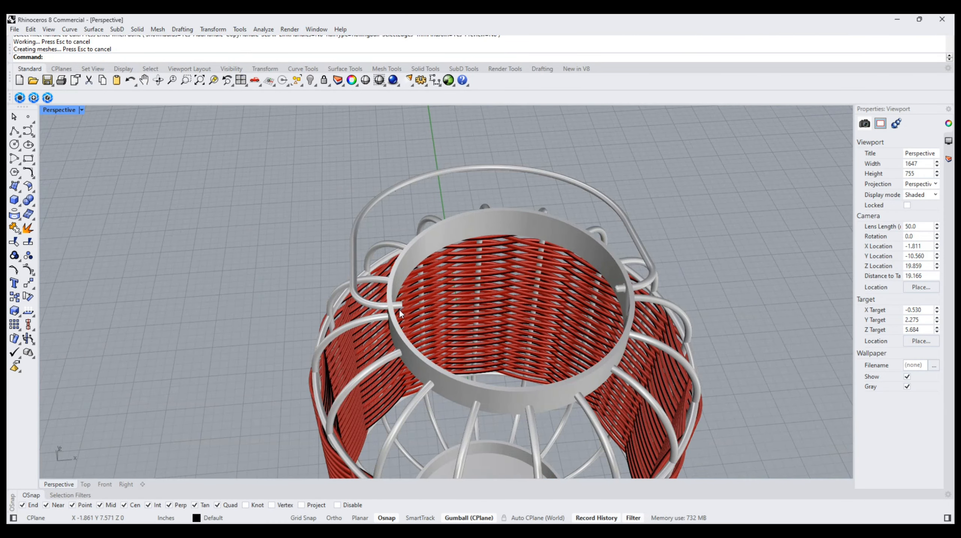
key("Return")
scroll(403, 305, "up", 4)
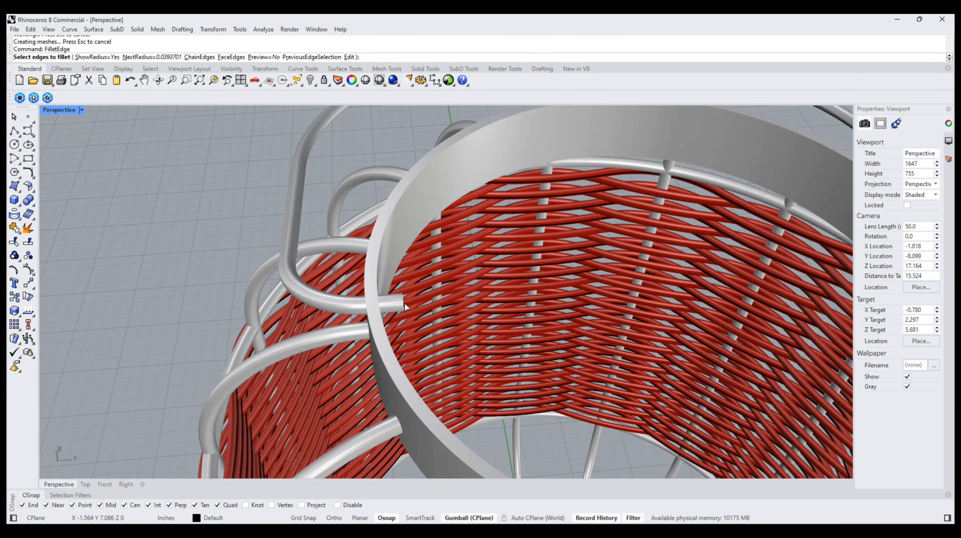
left_click(406, 302)
key("Return")
key("Return")
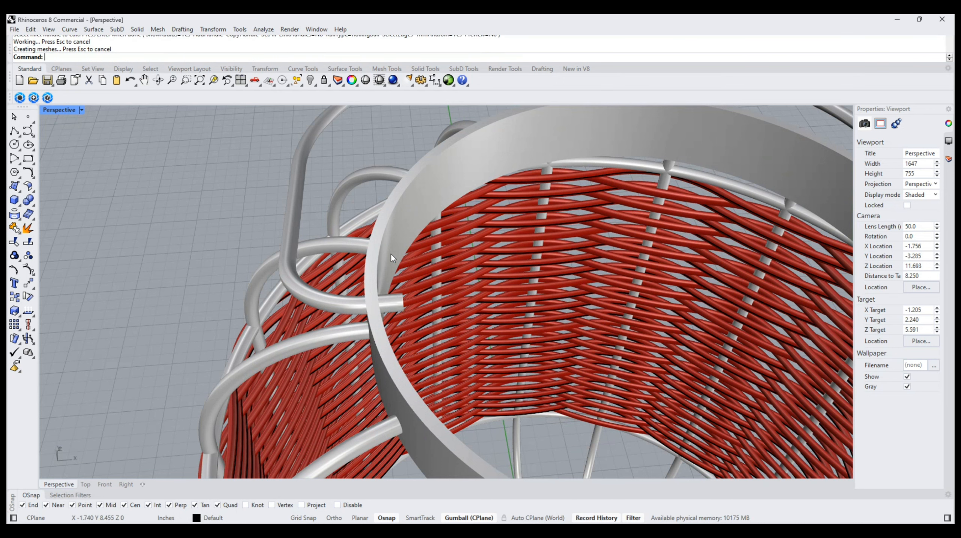
- Fillet the inner and outer top edges of the upper collar with the 1 mm radius
key("Return")
left_click(378, 248)
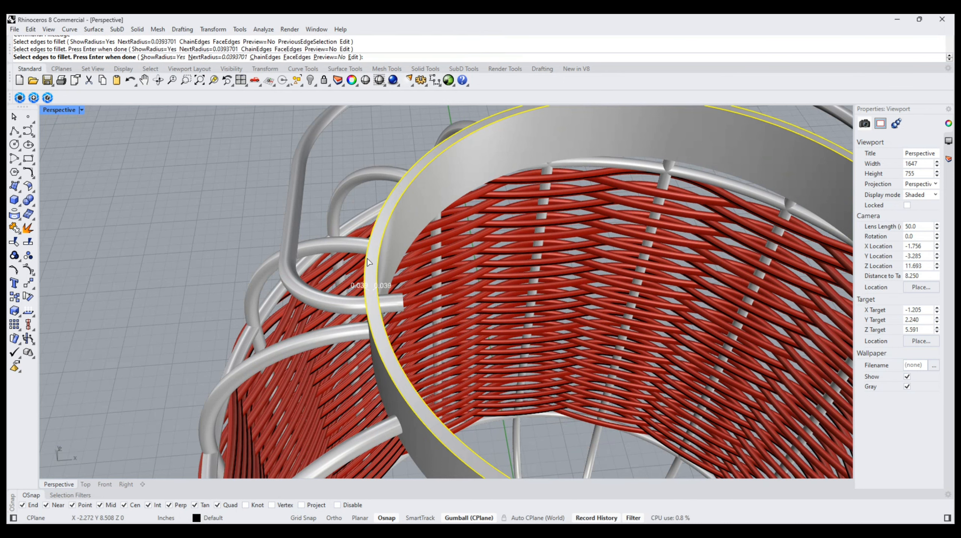
key("Return")
key("Return")
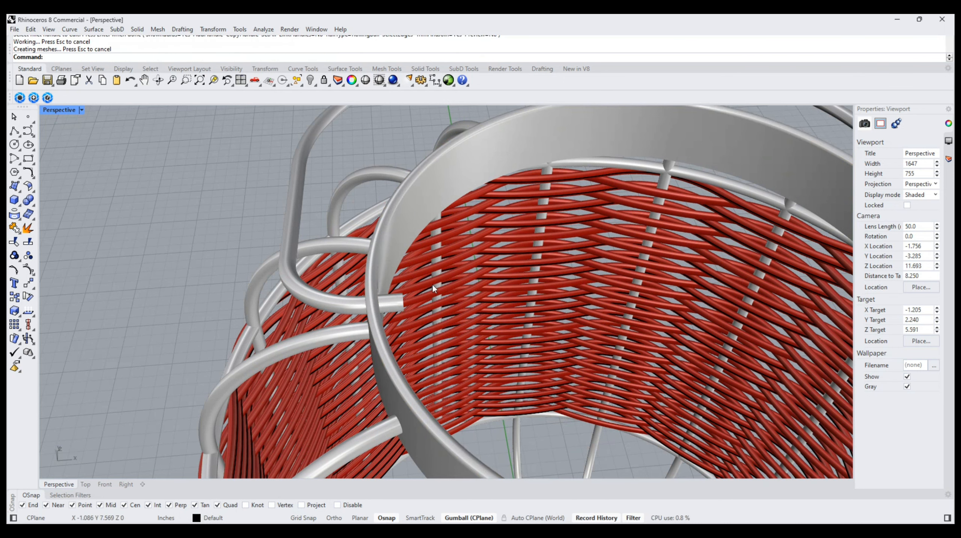
scroll(436, 287, "down", 8)
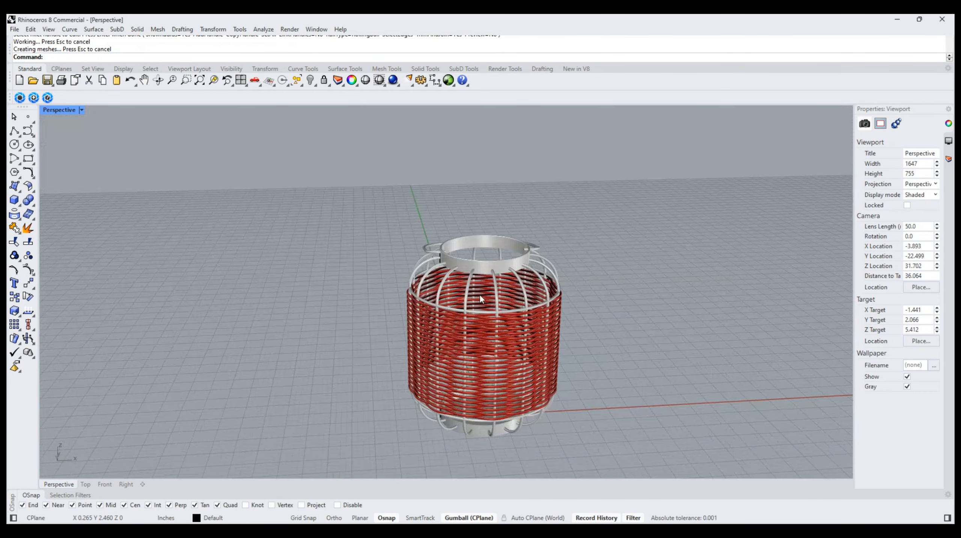
- Fillet the inner and outer top edges of the lower base ring with a 0.0393701 inch radius using FilletEdge
scroll(481, 408, "up", 6)
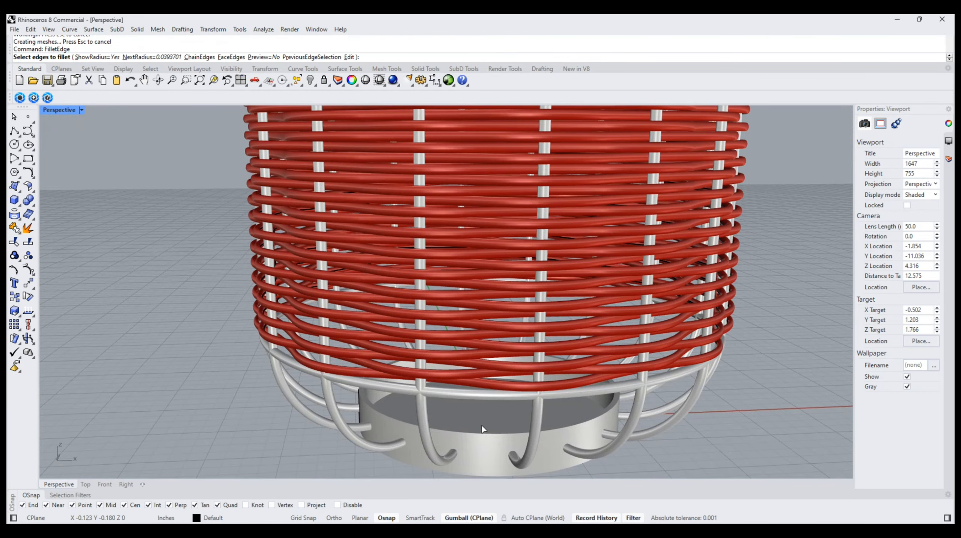
key("Return")
key("Return")
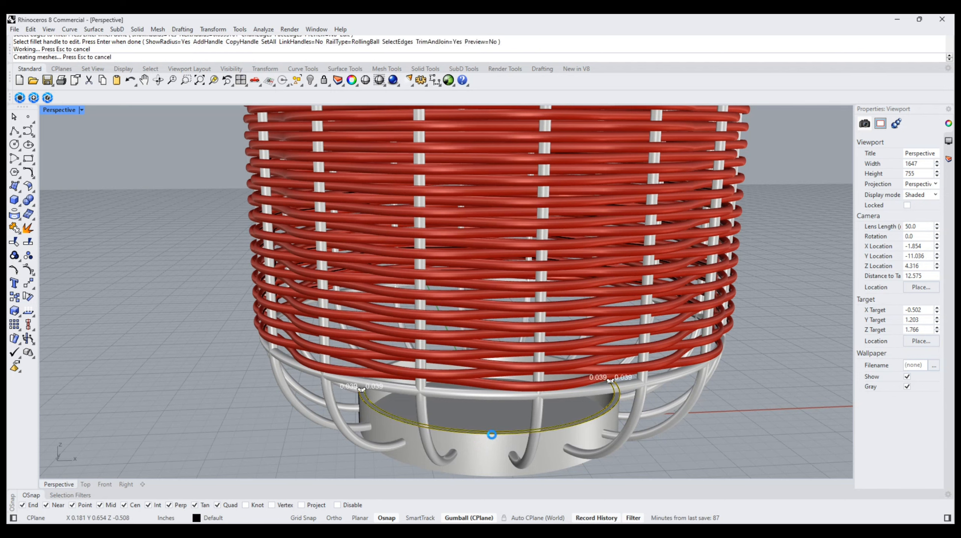
- Fillet the bottom outer edge of the base ring on its front and far sides with the same 0.0393701 inch radius
right_click_drag(489, 435, 495, 429)
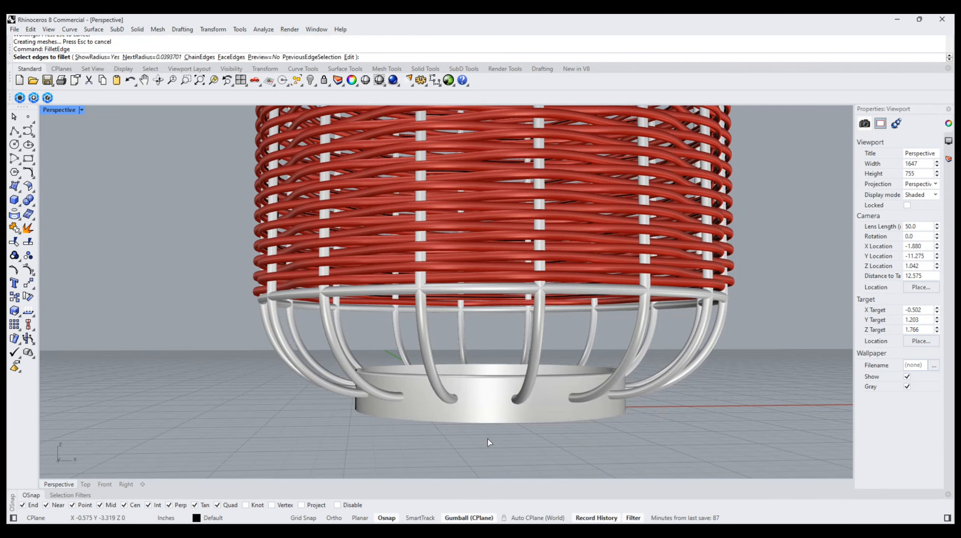
left_click(482, 421)
key("Return")
key("Return")
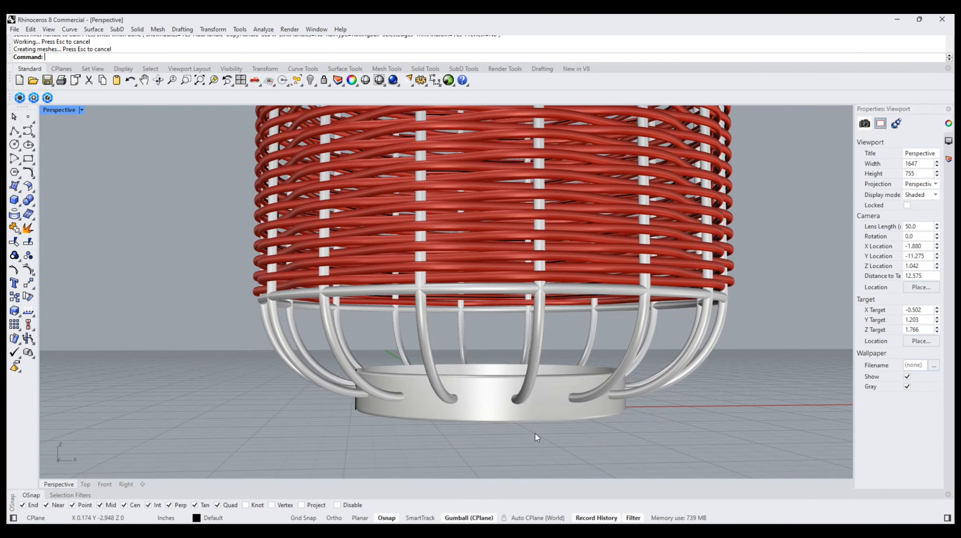
right_click_drag(534, 433, 458, 379)
right_click(477, 434)
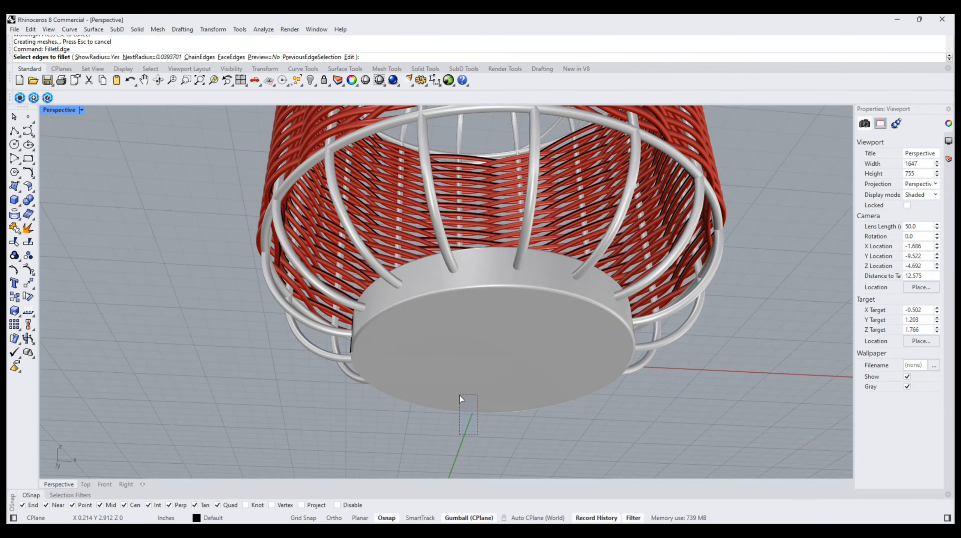
left_click(462, 408)
key("Return")
key("Return")
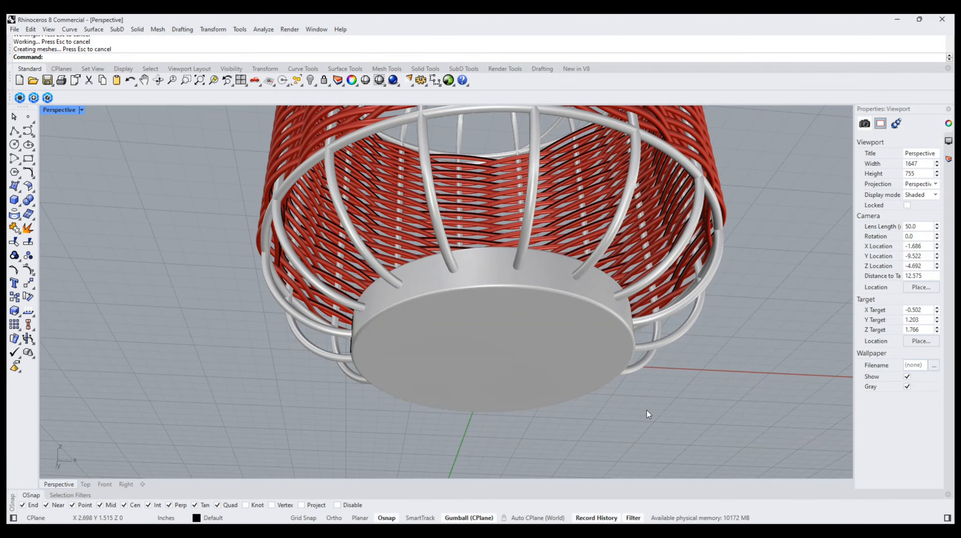
scroll(604, 296, "down", 10)
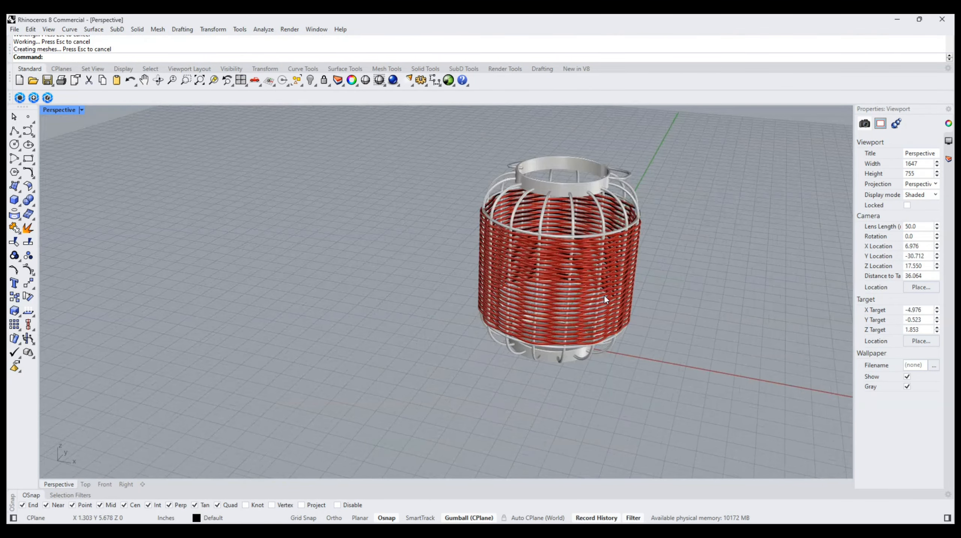